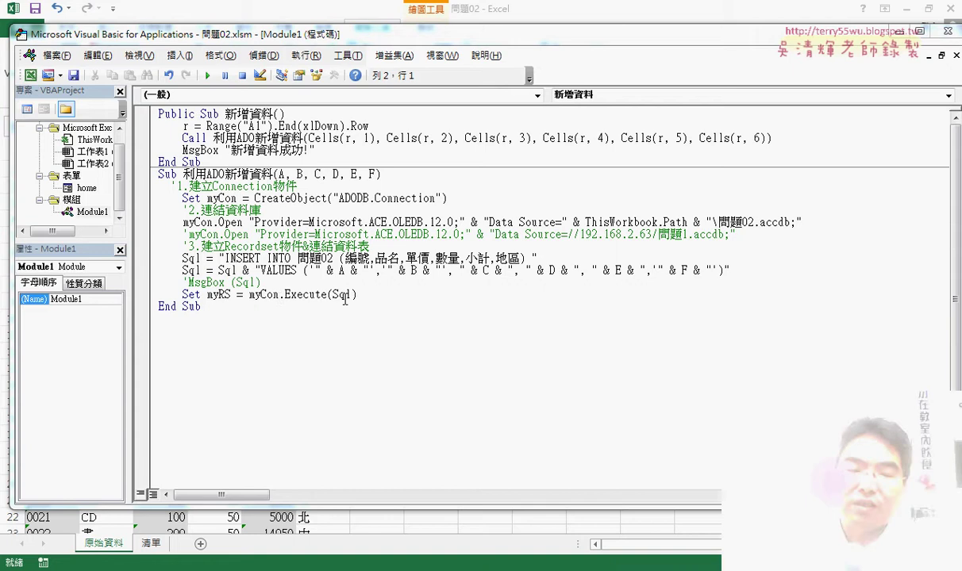
# - Highlight the 新增資料 procedures and the Provider string, then switch to the Google Docs code notes
pyautogui.moveTo(242, 307); pyautogui.dragTo(278, 157)
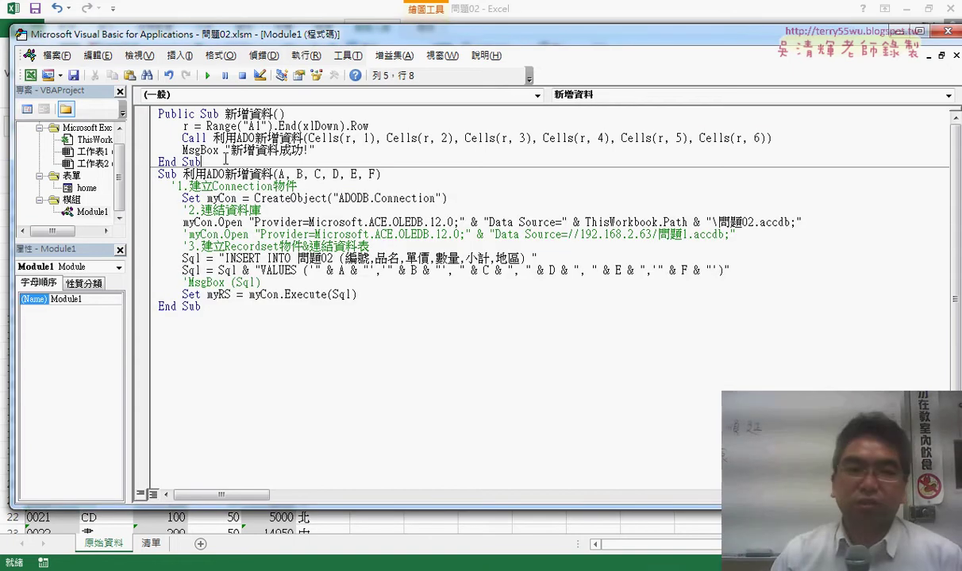
pyautogui.moveTo(202, 162); pyautogui.dragTo(157, 112)
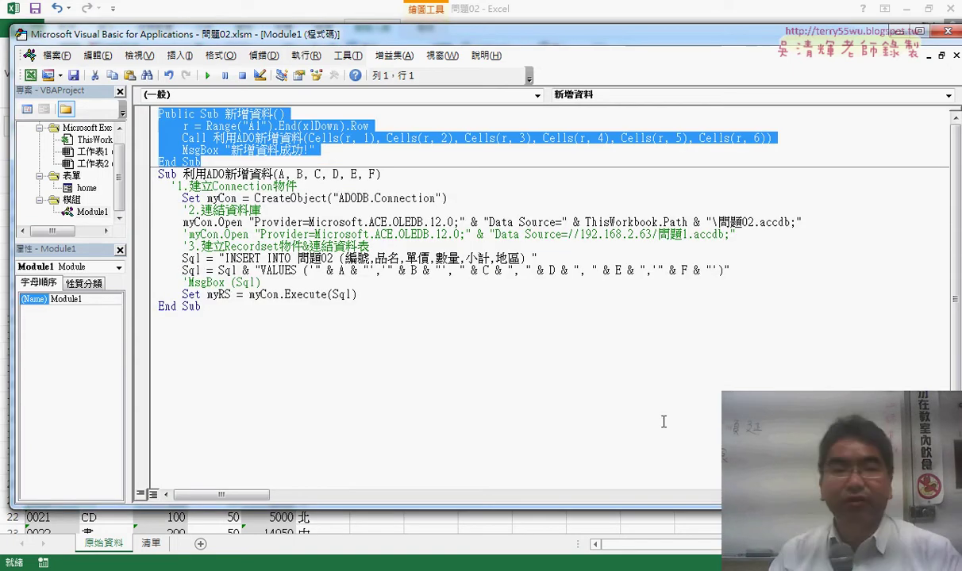
pyautogui.click(512, 319)
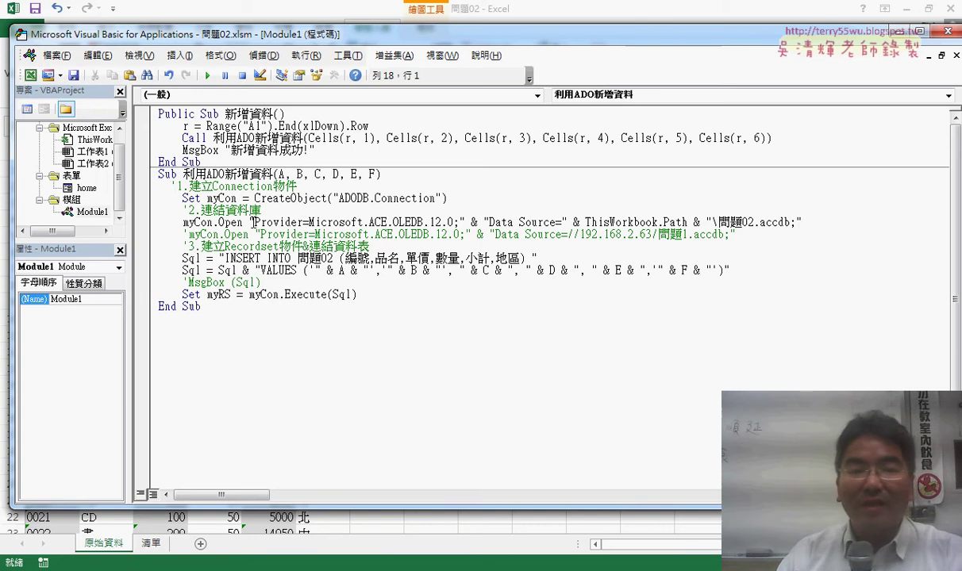
pyautogui.moveTo(253, 223); pyautogui.dragTo(460, 221)
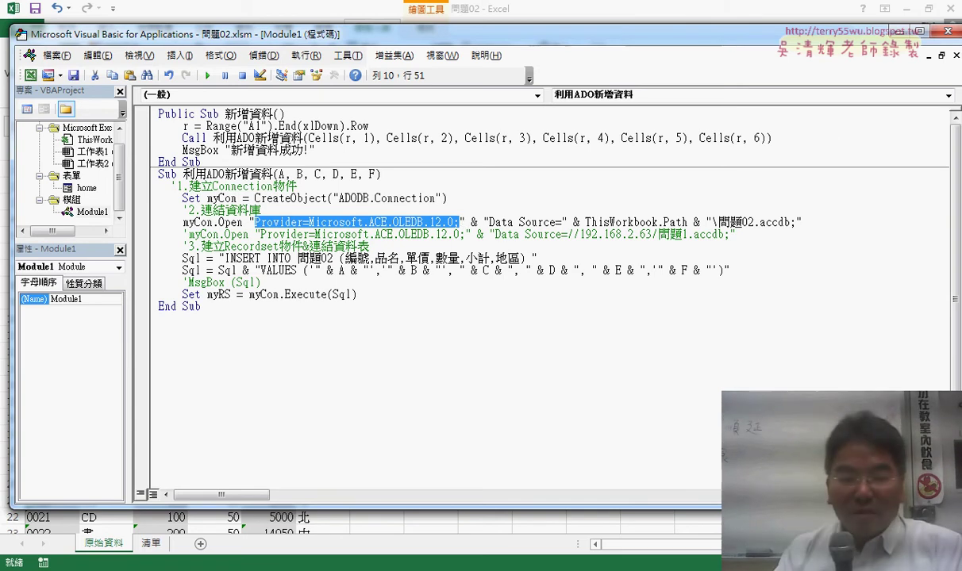
pyautogui.hotkey('alt', 'Tab')
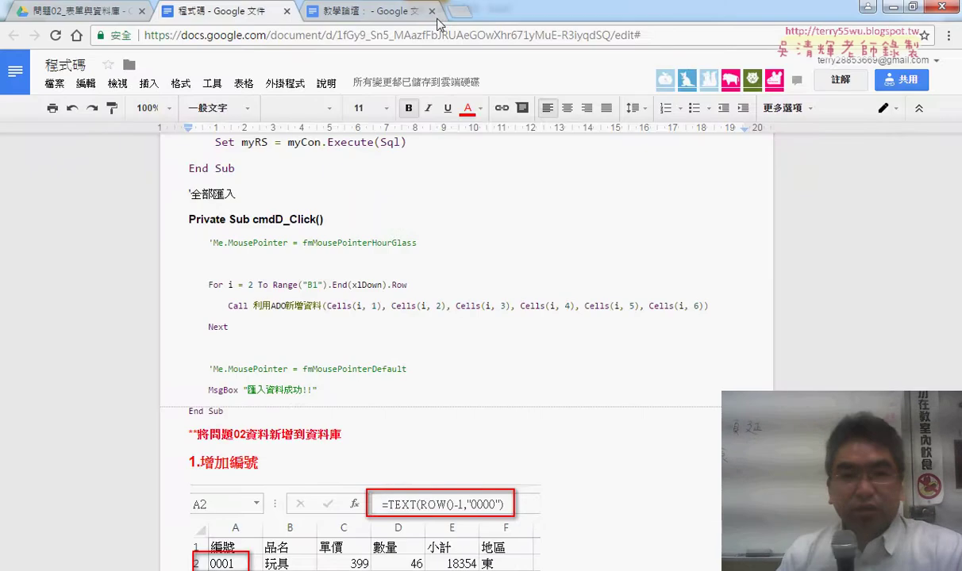
pyautogui.click(458, 11)
pyautogui.write('ww')
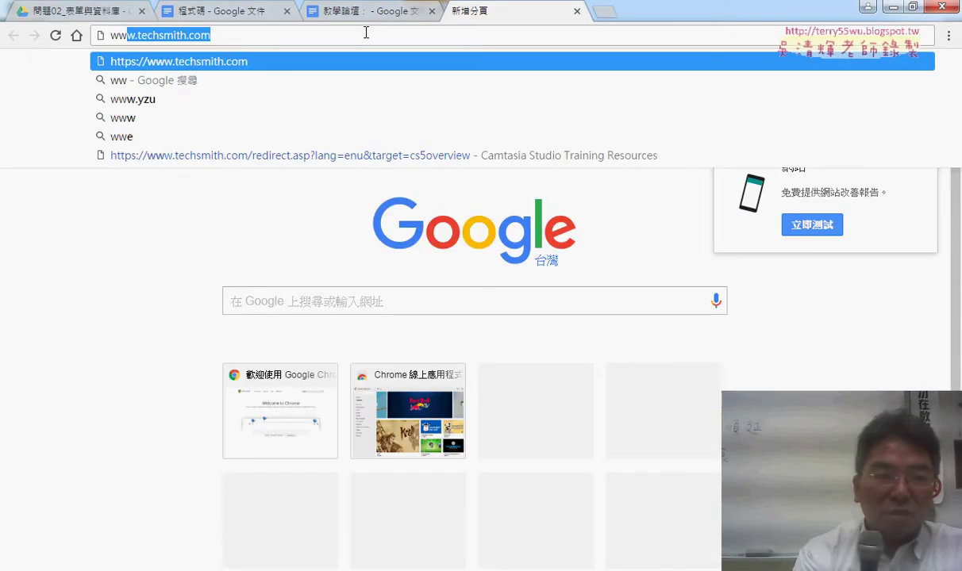
pyautogui.write('w')
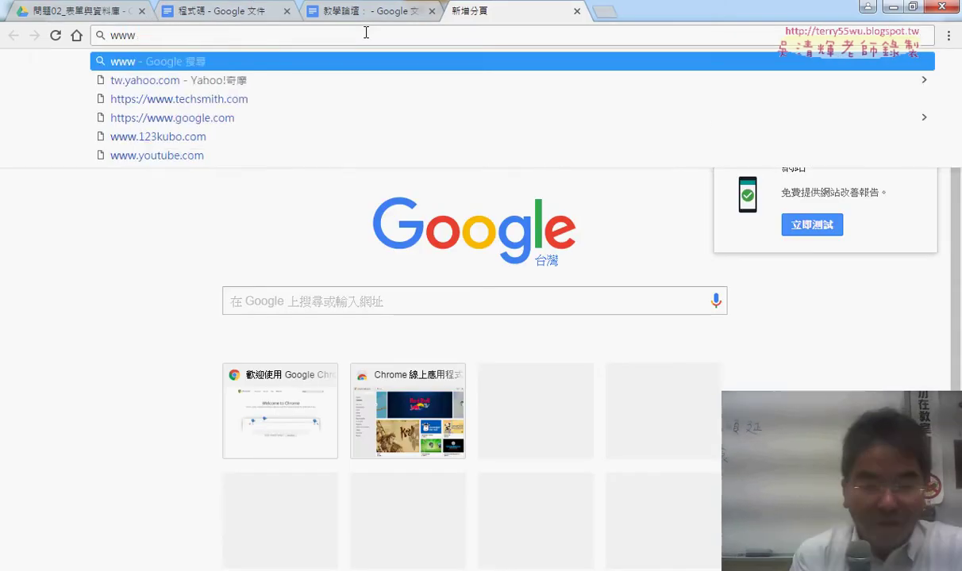
pyautogui.write('.c')
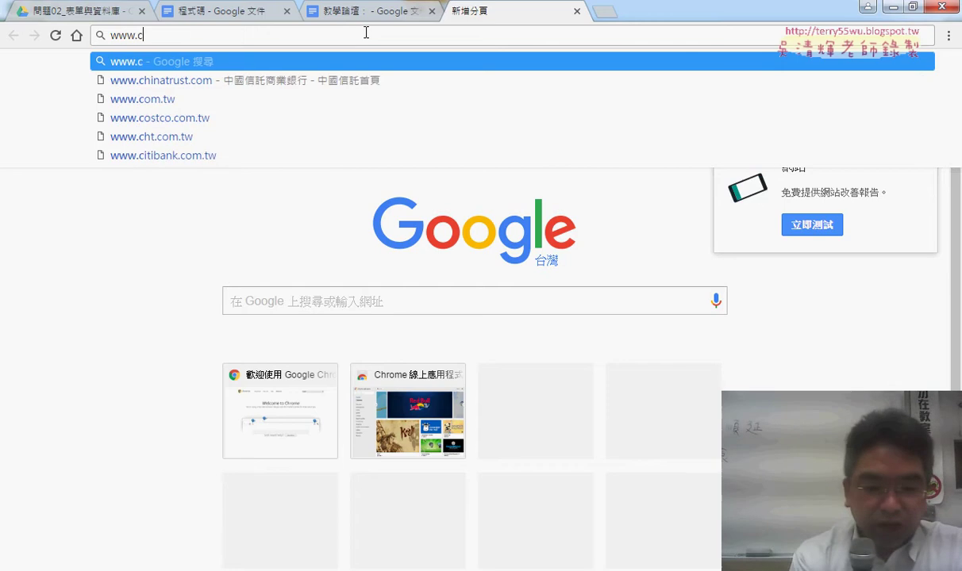
pyautogui.write('onn')
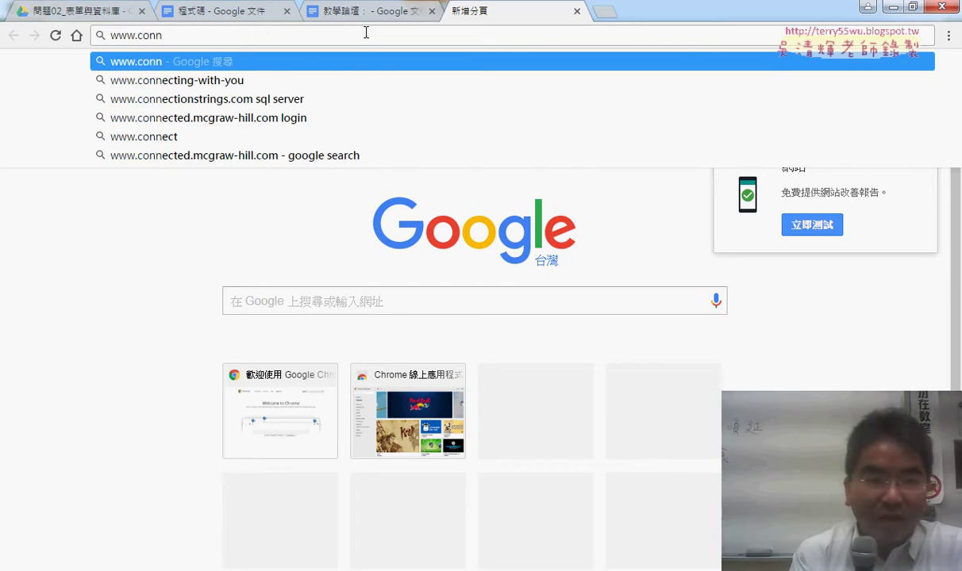
pyautogui.write('ec')
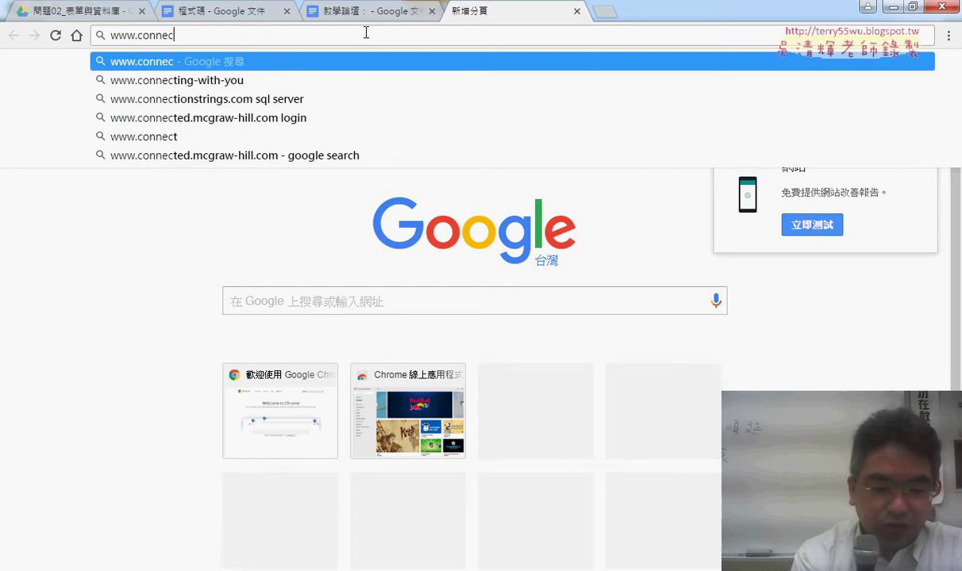
pyautogui.write('tions')
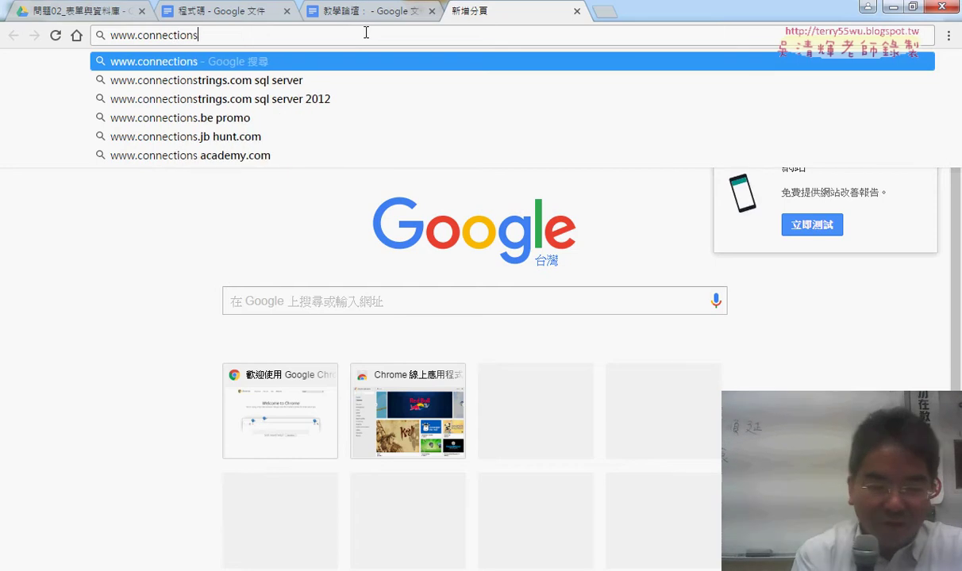
pyautogui.write('tring')
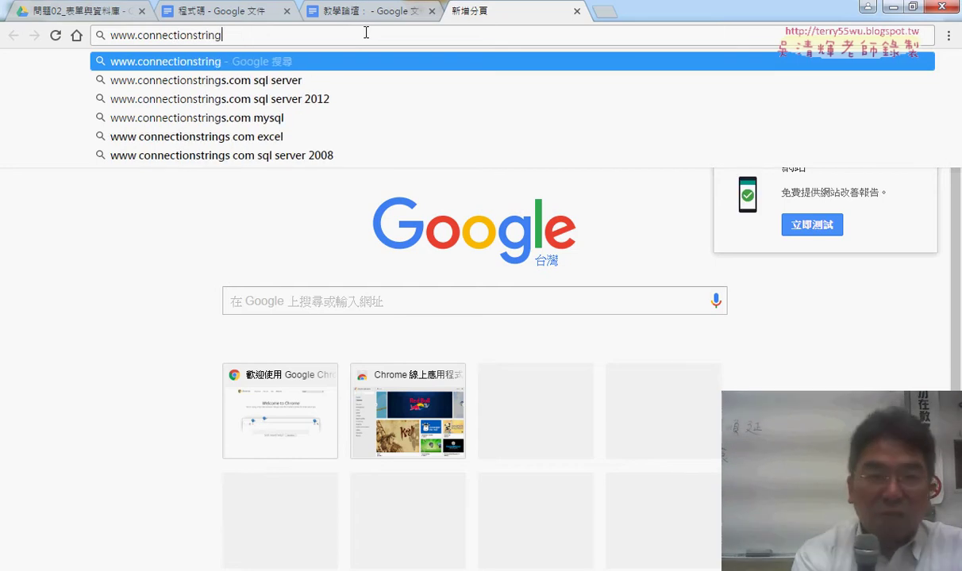
pyautogui.write('s')
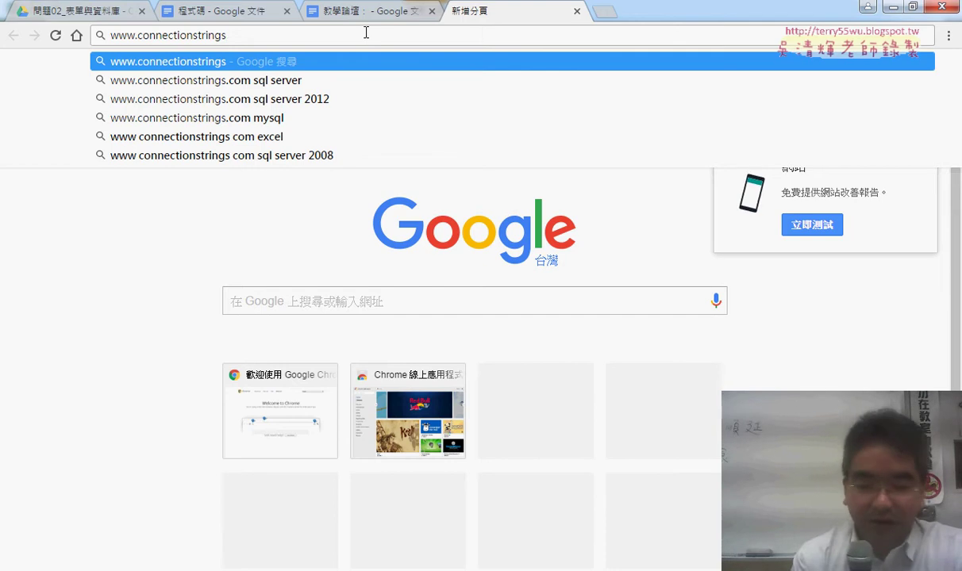
pyautogui.write('.com')
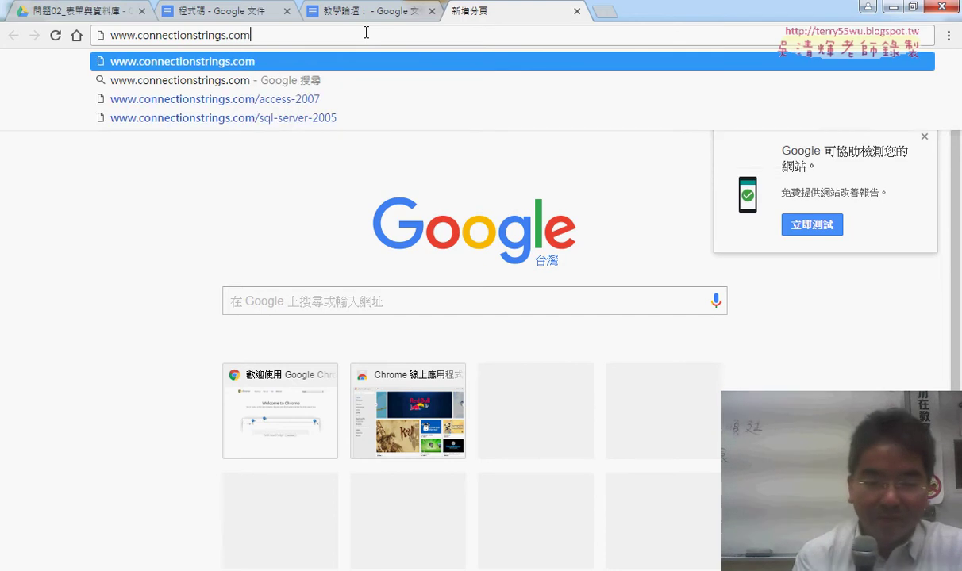
pyautogui.press('Return')
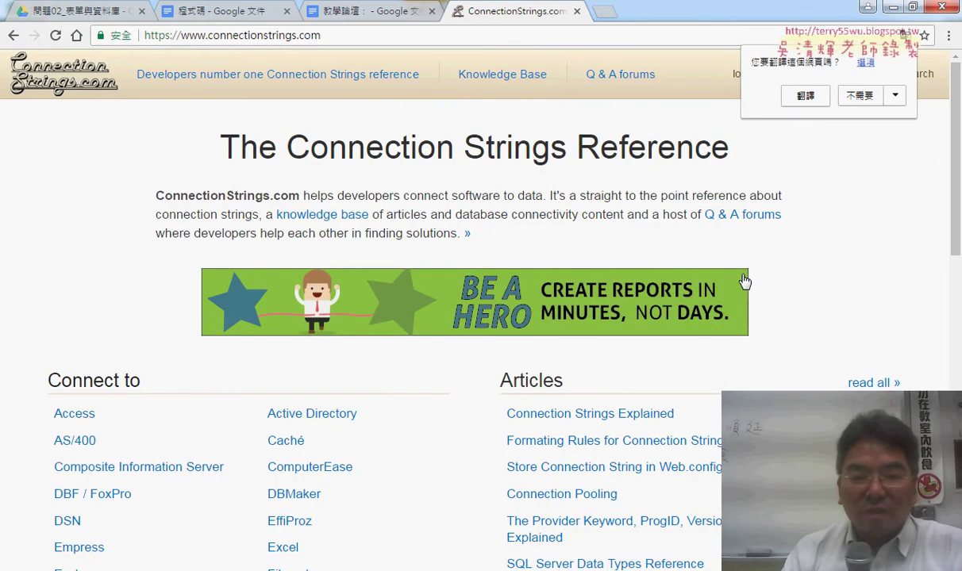
pyautogui.scroll(-2, 743, 282)
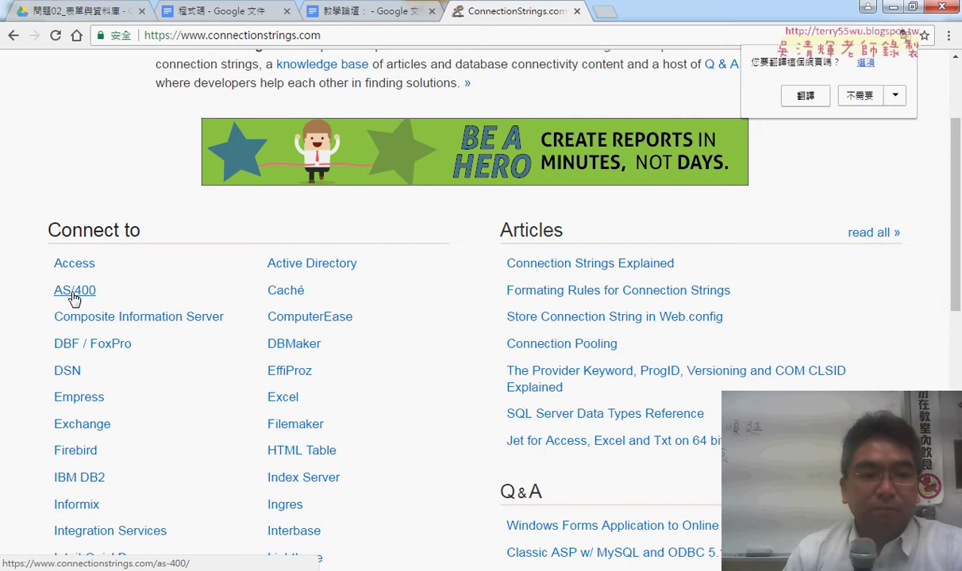
pyautogui.scroll(-1, 75, 298)
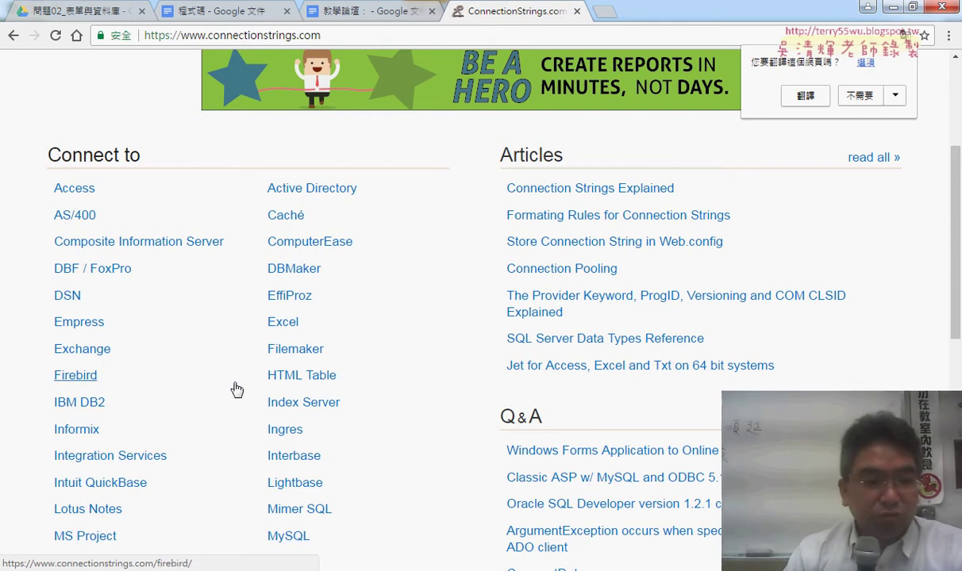
pyautogui.scroll(-2, 236, 389)
pyautogui.scroll(-3, 235, 390)
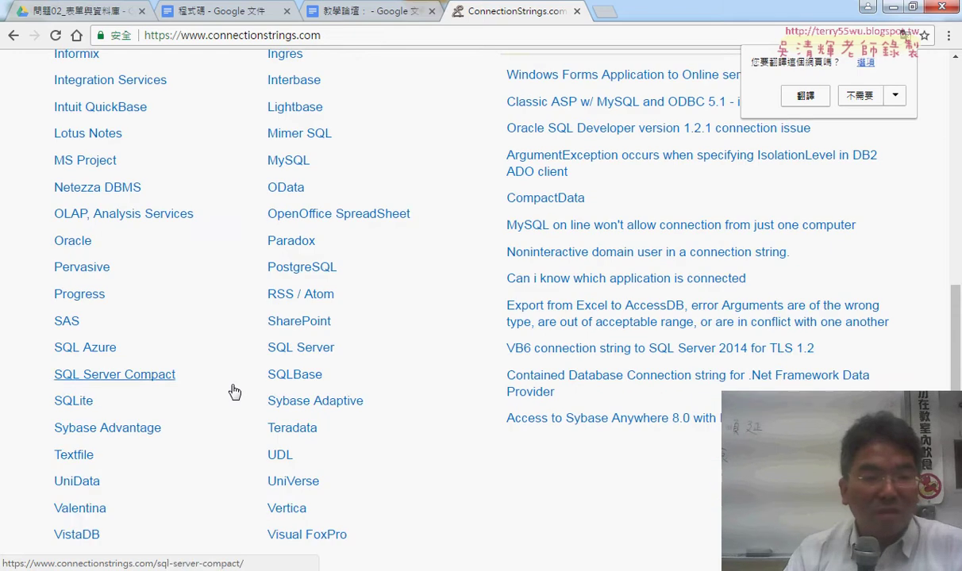
pyautogui.scroll(-2, 235, 391)
pyautogui.scroll(1, 235, 391)
pyautogui.scroll(3, 235, 391)
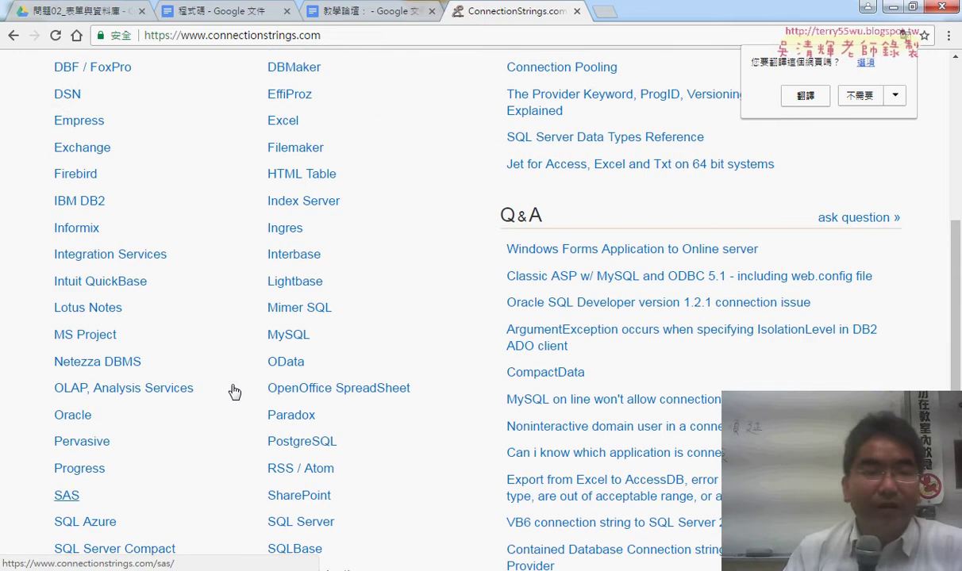
pyautogui.scroll(3, 235, 392)
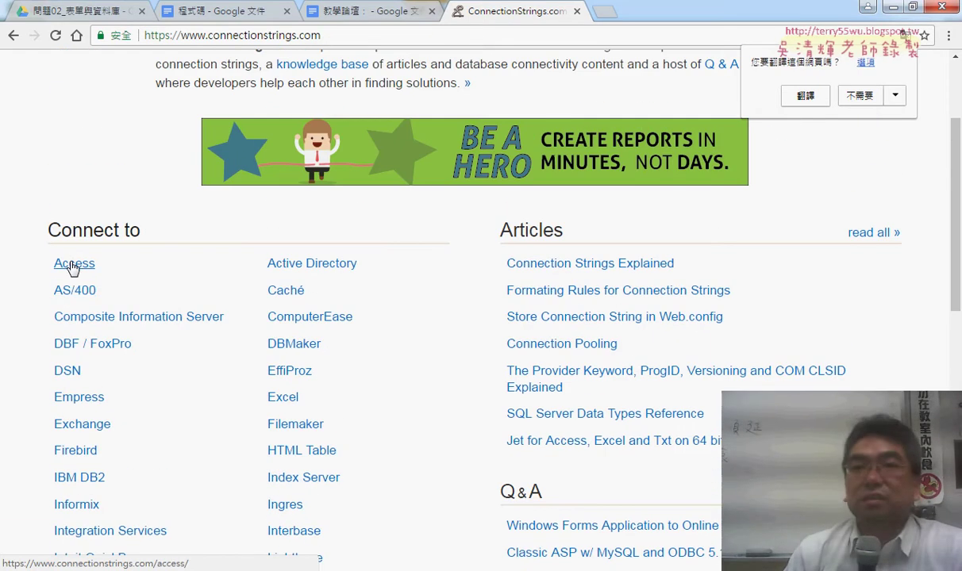
# - Open the Access connection strings page and highlight the ACE OLEDB 12.0 and Network Location strings
pyautogui.click(73, 269)
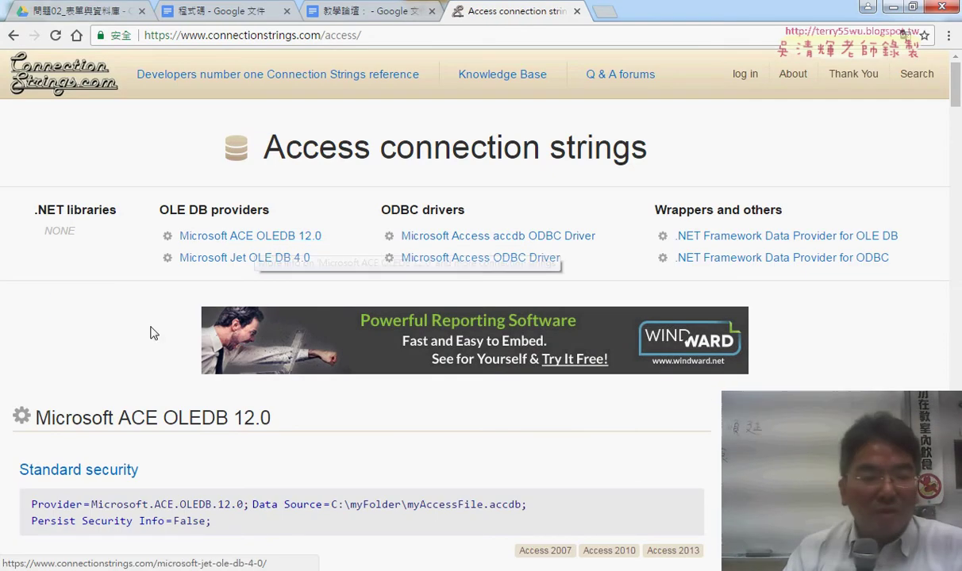
pyautogui.scroll(-1, 289, 430)
pyautogui.scroll(-1, 288, 430)
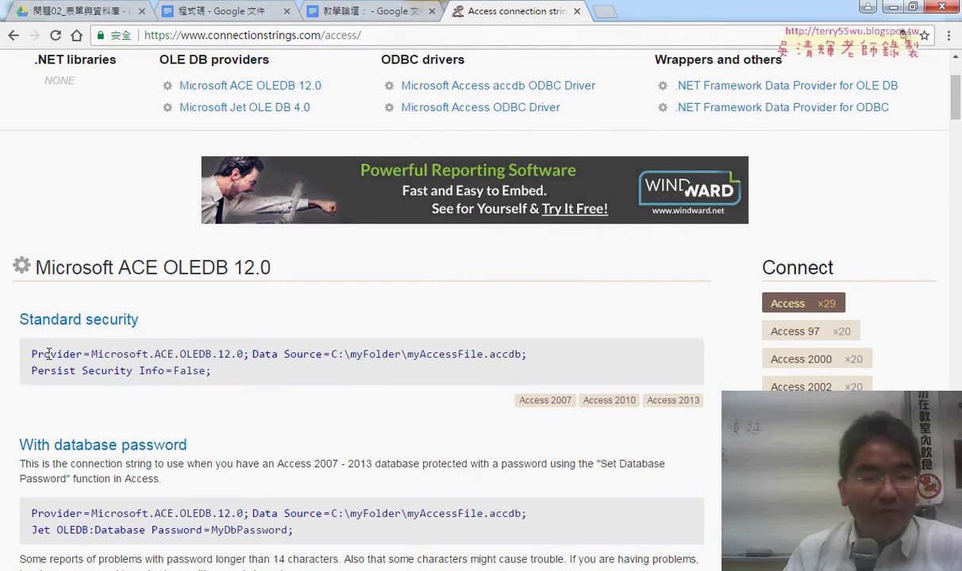
pyautogui.moveTo(32, 354)
pyautogui.mouseDown()
pyautogui.moveTo(516, 357)
pyautogui.moveTo(529, 367)
pyautogui.mouseUp()
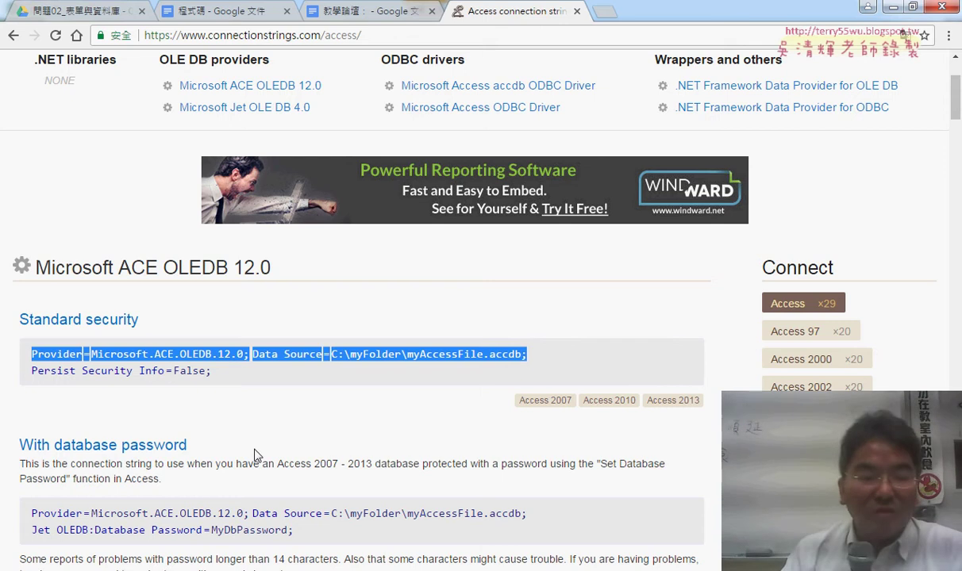
pyautogui.scroll(-1, 255, 456)
pyautogui.doubleClick(159, 369)
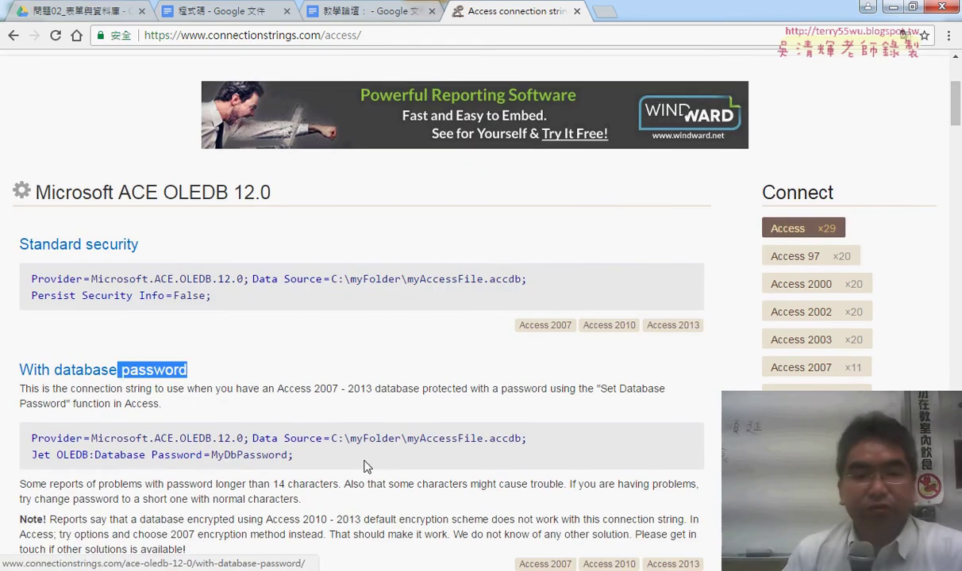
pyautogui.scroll(-1, 391, 465)
pyautogui.scroll(-2, 392, 464)
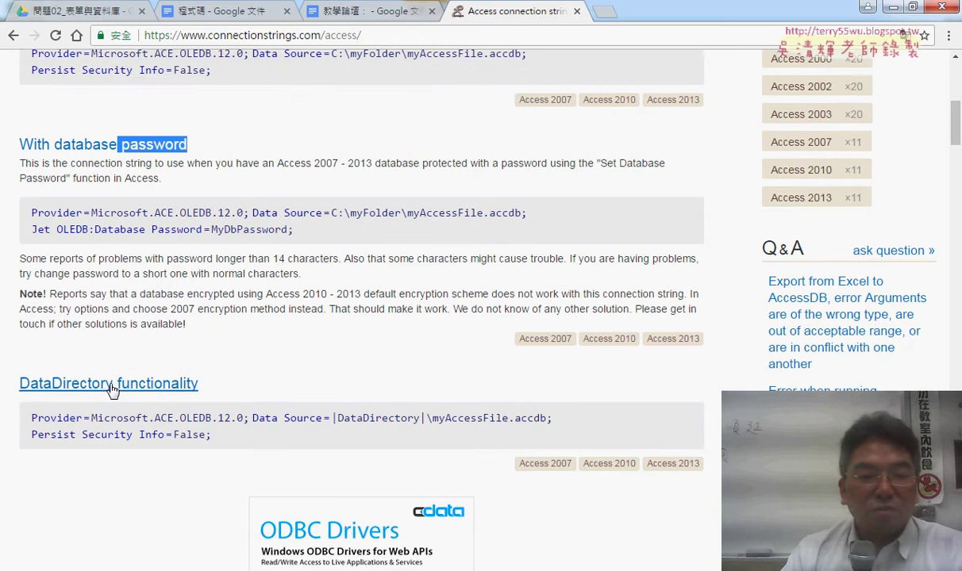
pyautogui.scroll(-1, 284, 388)
pyautogui.scroll(-3, 292, 365)
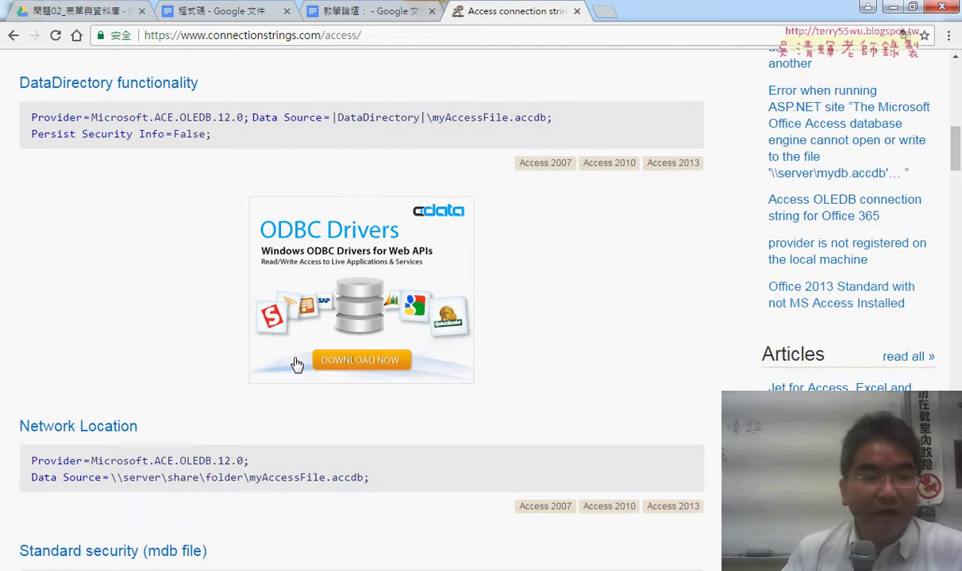
pyautogui.scroll(-1, 238, 334)
pyautogui.moveTo(137, 277); pyautogui.dragTo(18, 277)
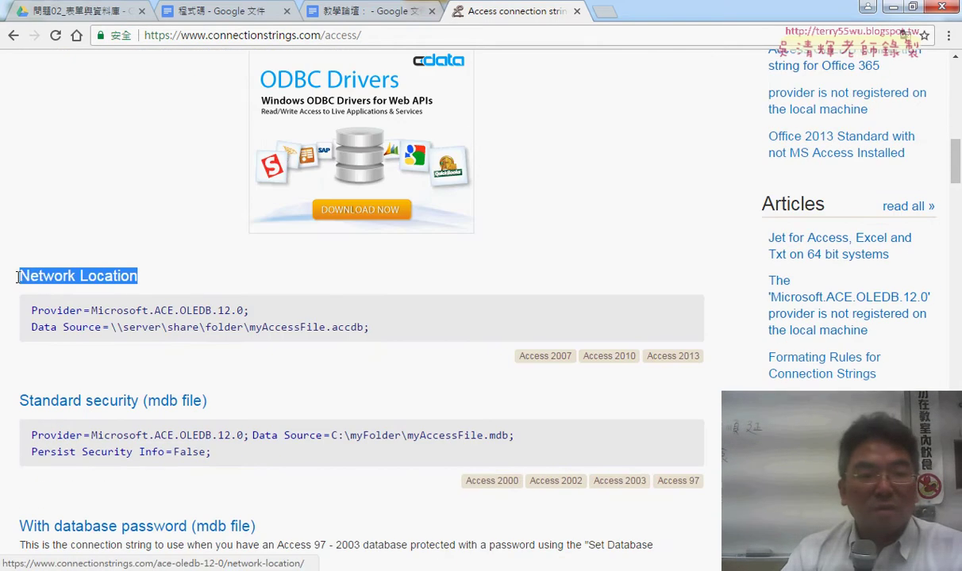
pyautogui.moveTo(371, 326); pyautogui.dragTo(13, 314)
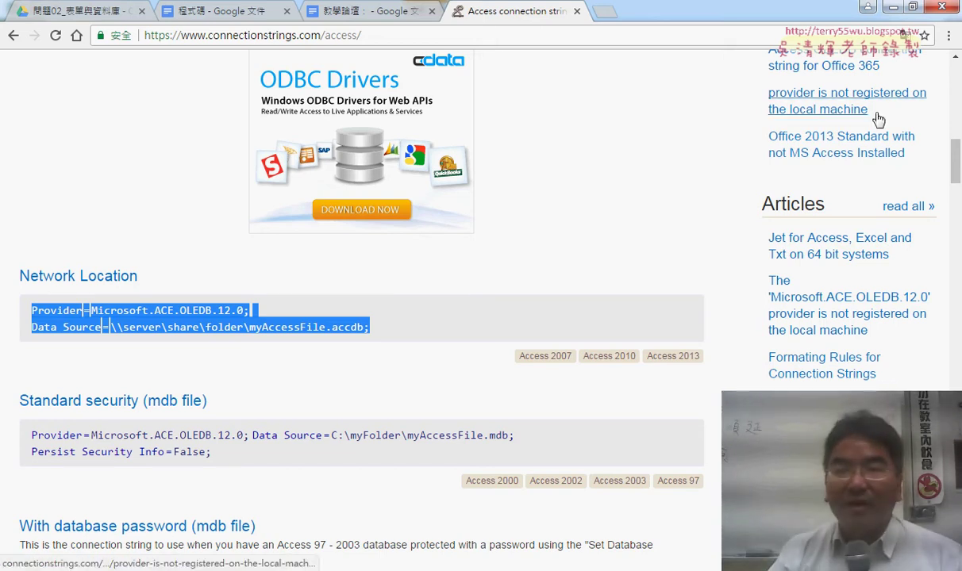
# - Highlight 'connectionstrings' in the page address, then minimize Chrome to return to the VBA editor
pyautogui.scroll(2, 512, 178)
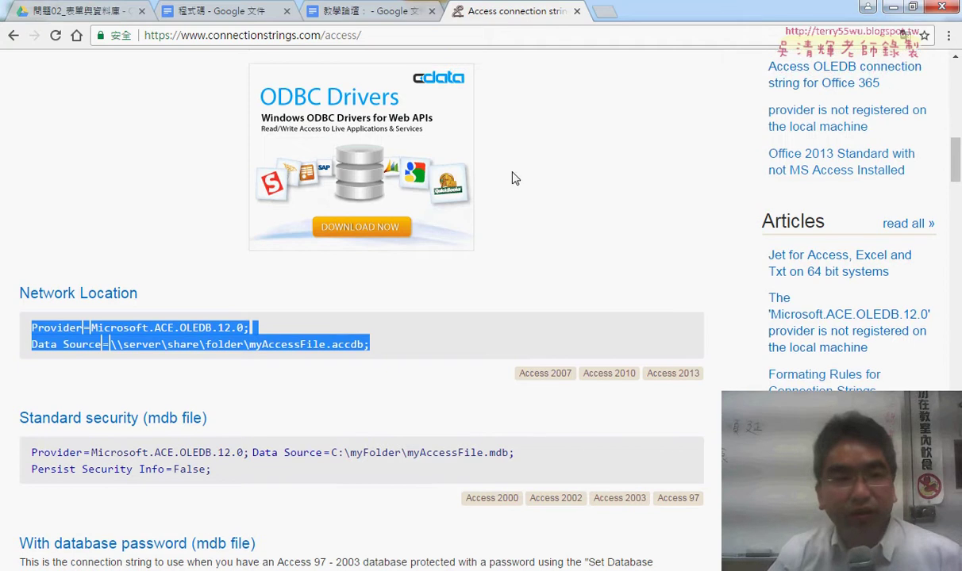
pyautogui.scroll(8, 512, 178)
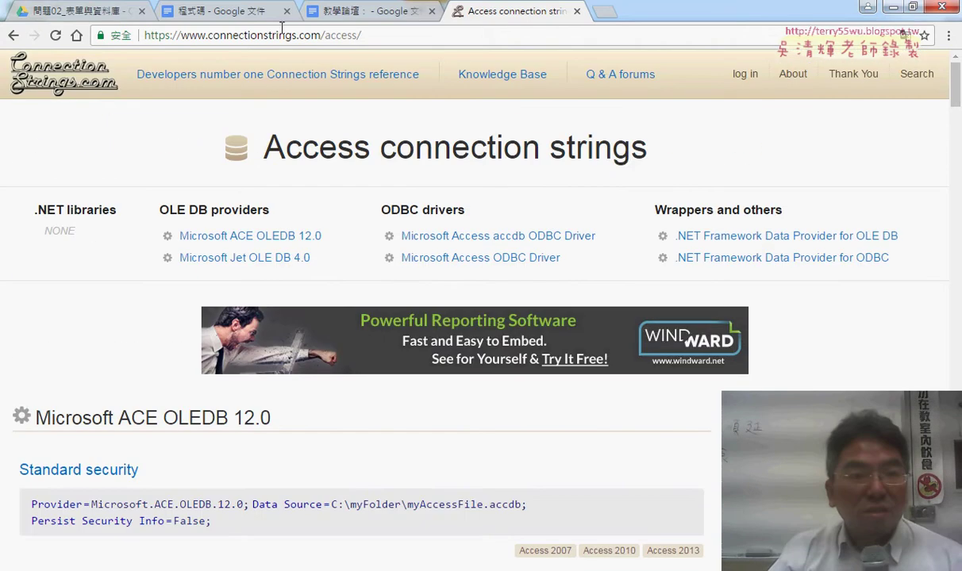
pyautogui.click(234, 36)
pyautogui.moveTo(208, 35); pyautogui.dragTo(298, 35)
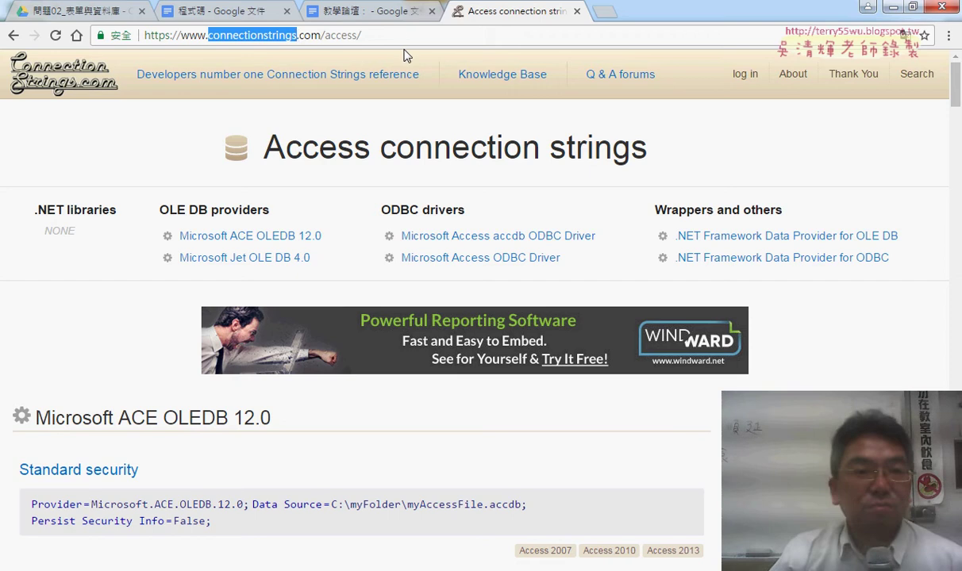
pyautogui.click(264, 35)
pyautogui.moveTo(264, 35); pyautogui.dragTo(248, 34)
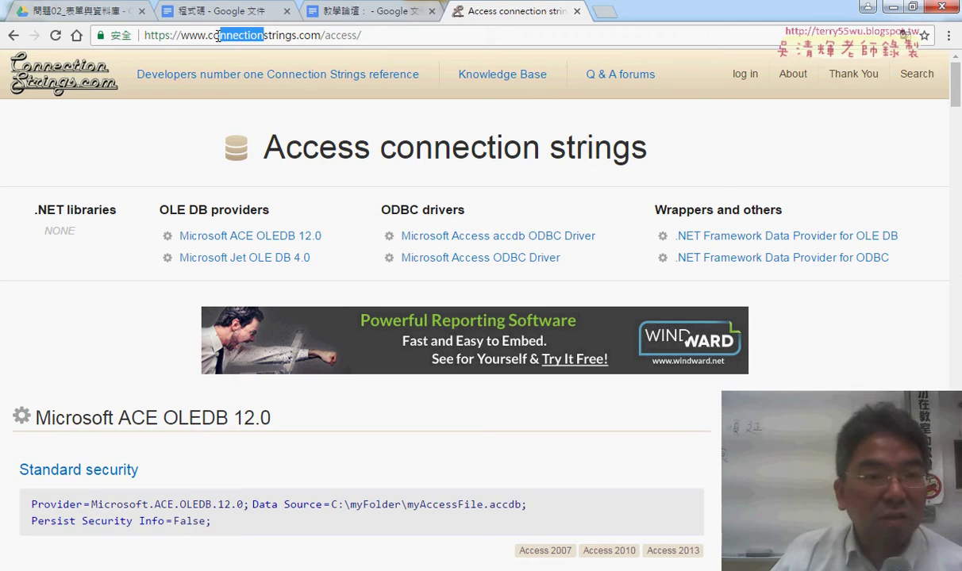
pyautogui.click(266, 35)
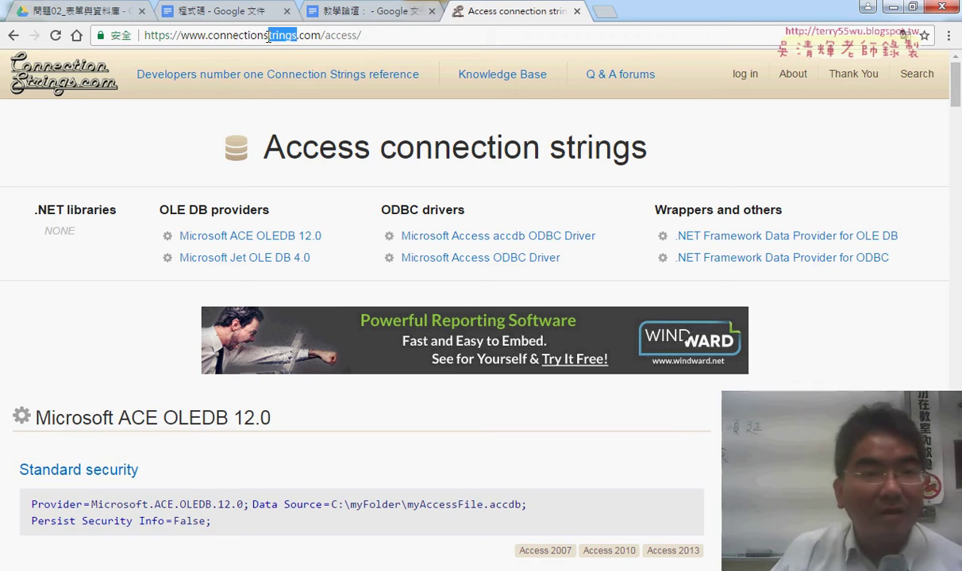
pyautogui.moveTo(268, 34); pyautogui.dragTo(264, 35)
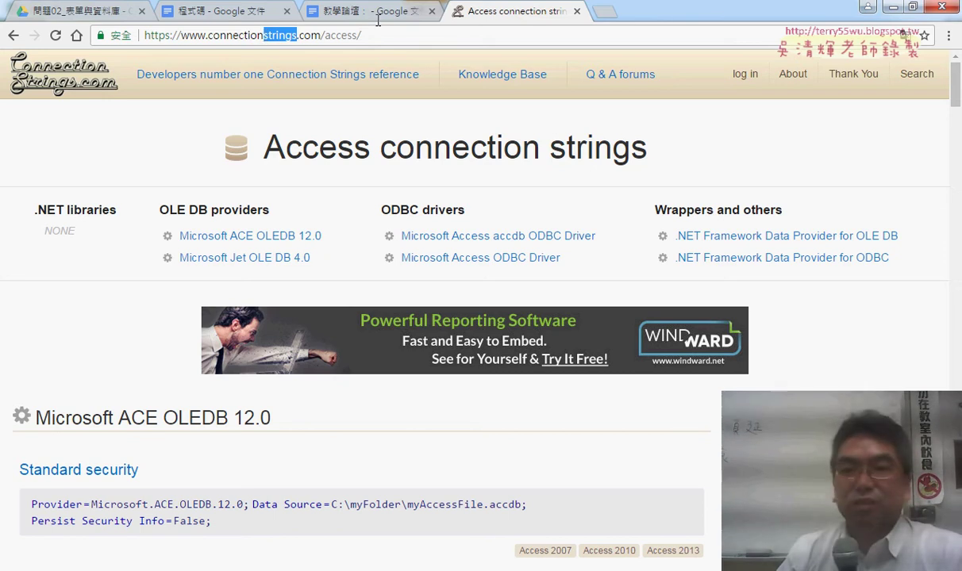
pyautogui.click(902, 8)
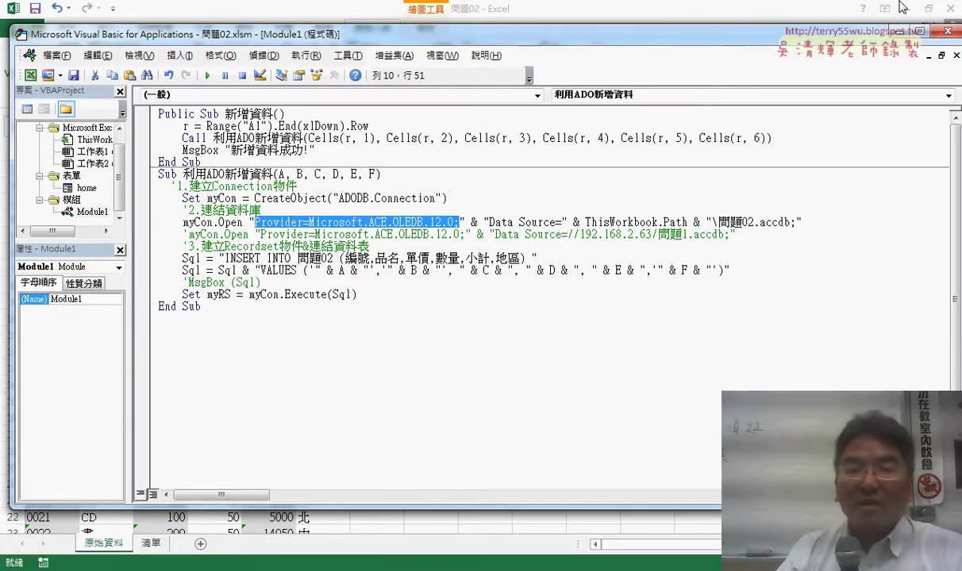
# - Highlight the 問題02.accdb file name and ThisWorkbook.Path in the connection line
pyautogui.moveTo(377, 36); pyautogui.dragTo(528, 31)
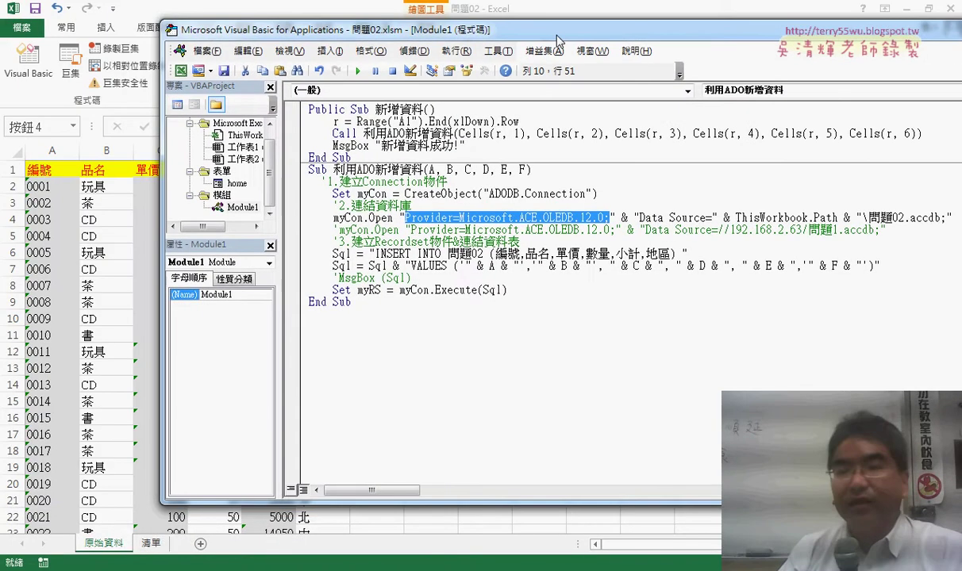
pyautogui.moveTo(868, 217); pyautogui.dragTo(942, 216)
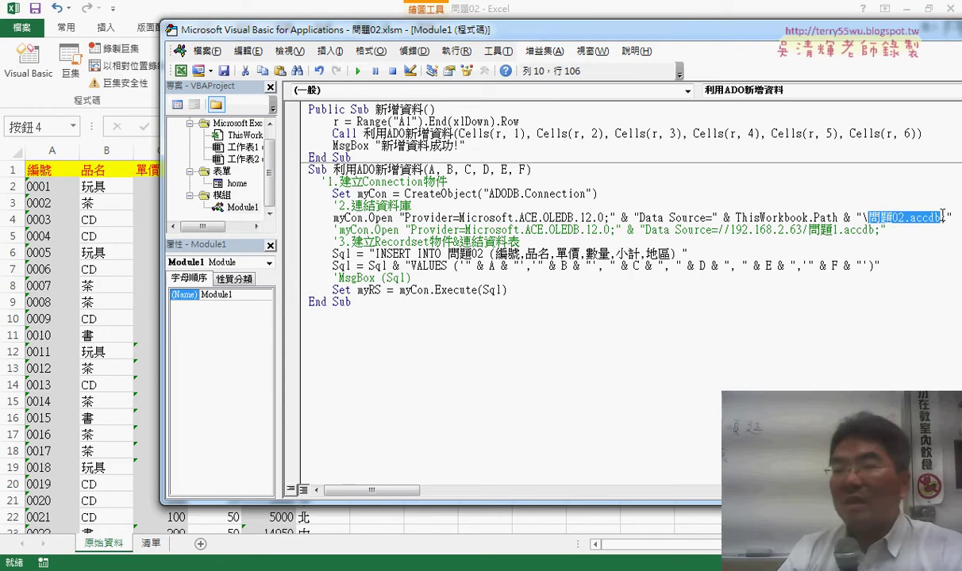
pyautogui.moveTo(736, 217); pyautogui.dragTo(837, 215)
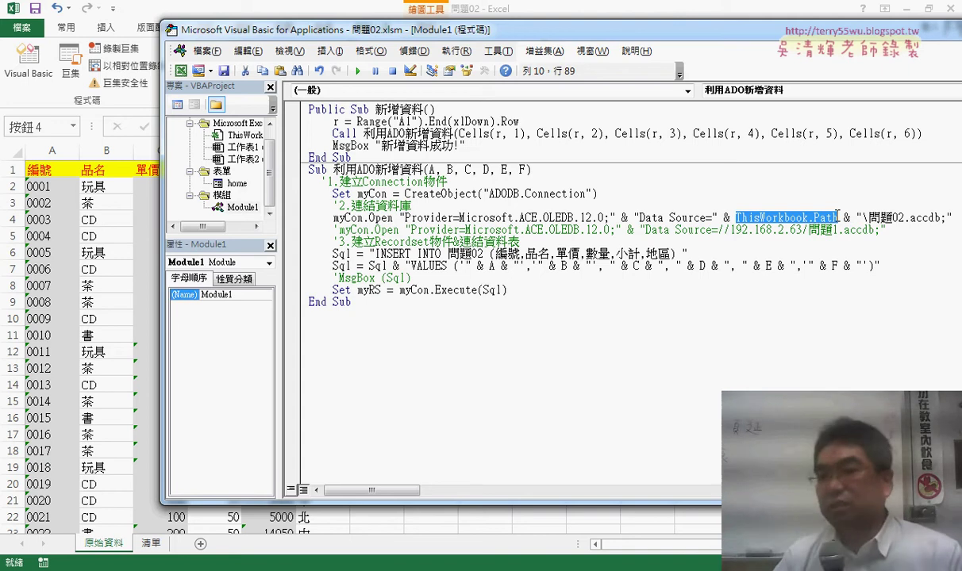
pyautogui.click(866, 217)
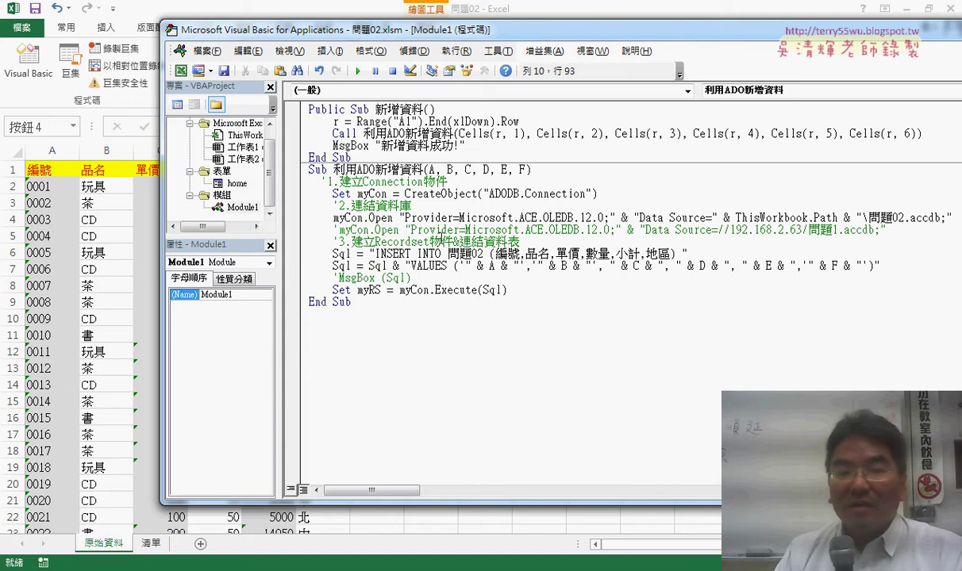
# - Delete the 0 so INSERT INTO targets 問題2, then run the 新增資料 macro
pyautogui.moveTo(374, 254); pyautogui.dragTo(484, 253)
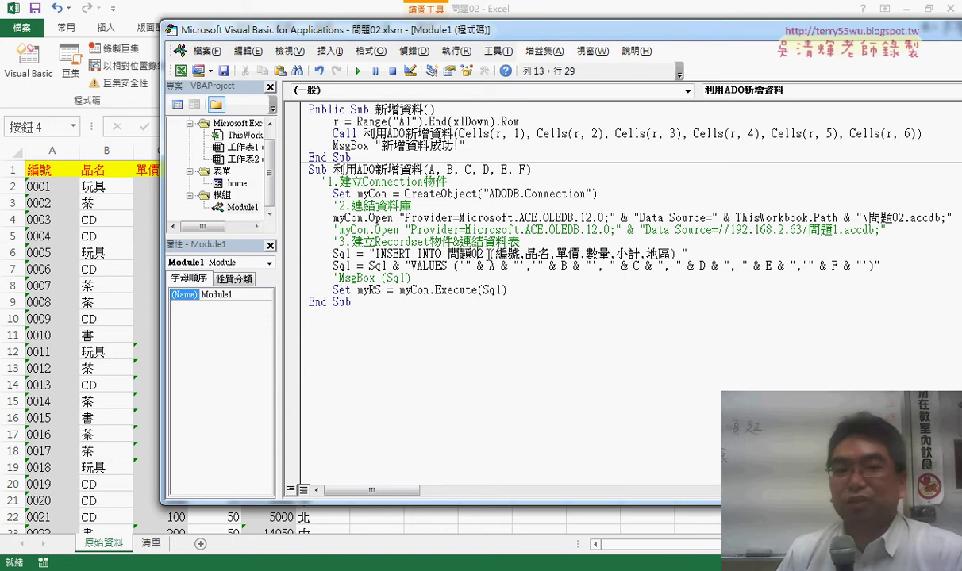
pyautogui.click(473, 254)
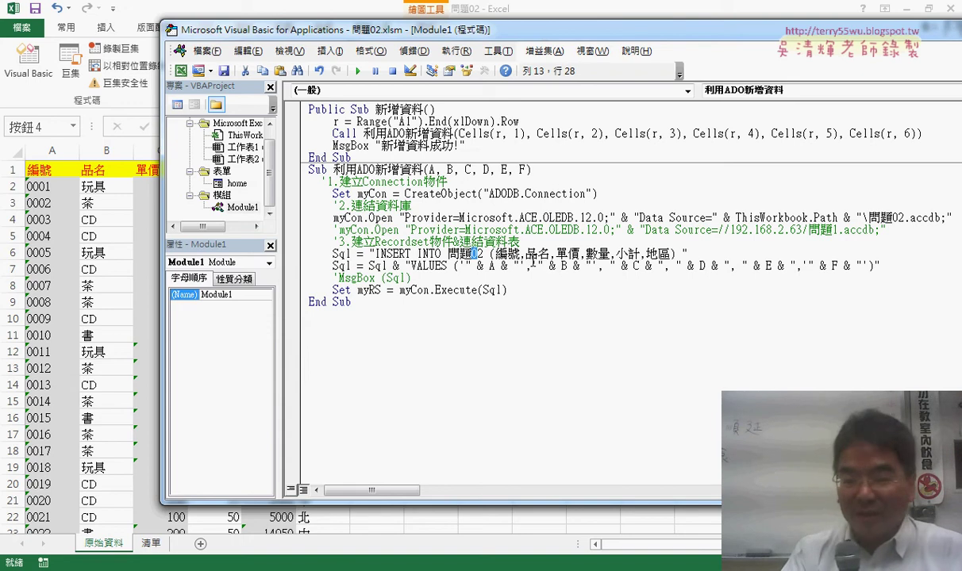
pyautogui.press('Delete')
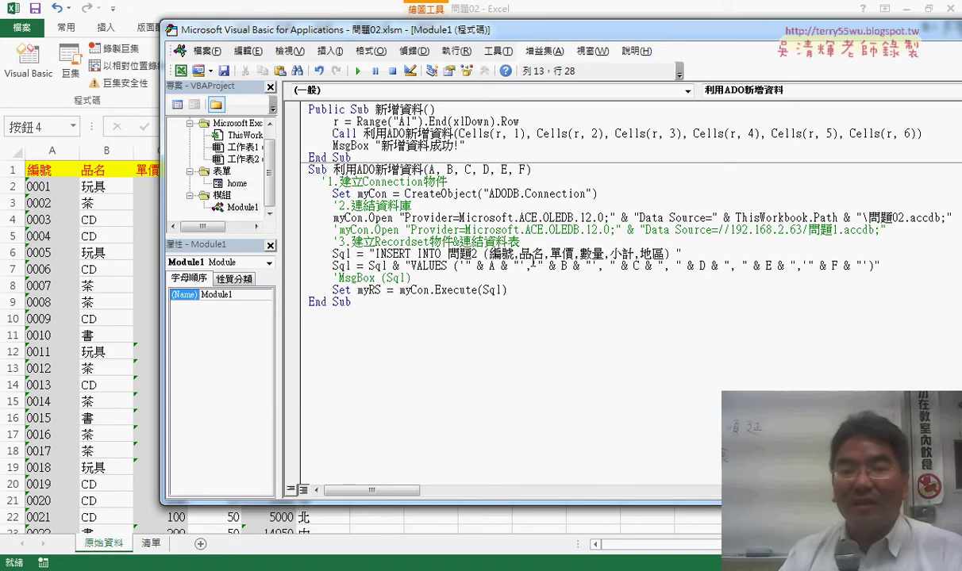
pyautogui.click(418, 128)
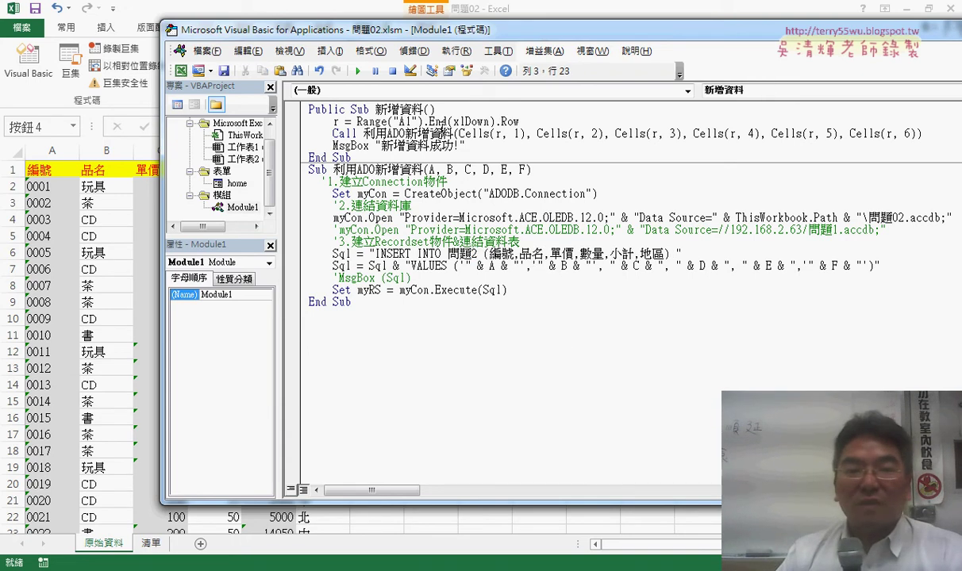
pyautogui.click(357, 70)
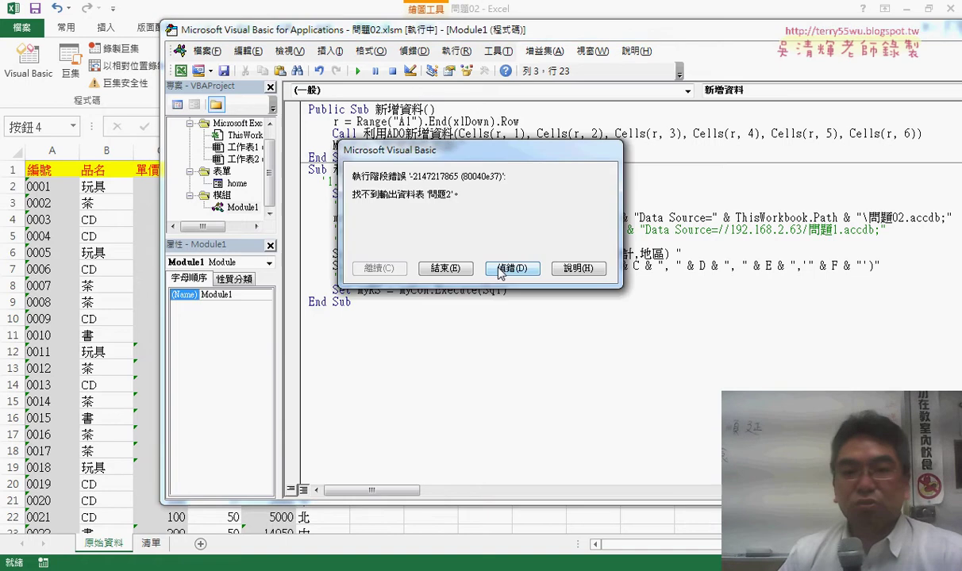
# - Debug the missing-table error, rerun, and break at the myCon.Execute(Sql) line
pyautogui.click(511, 268)
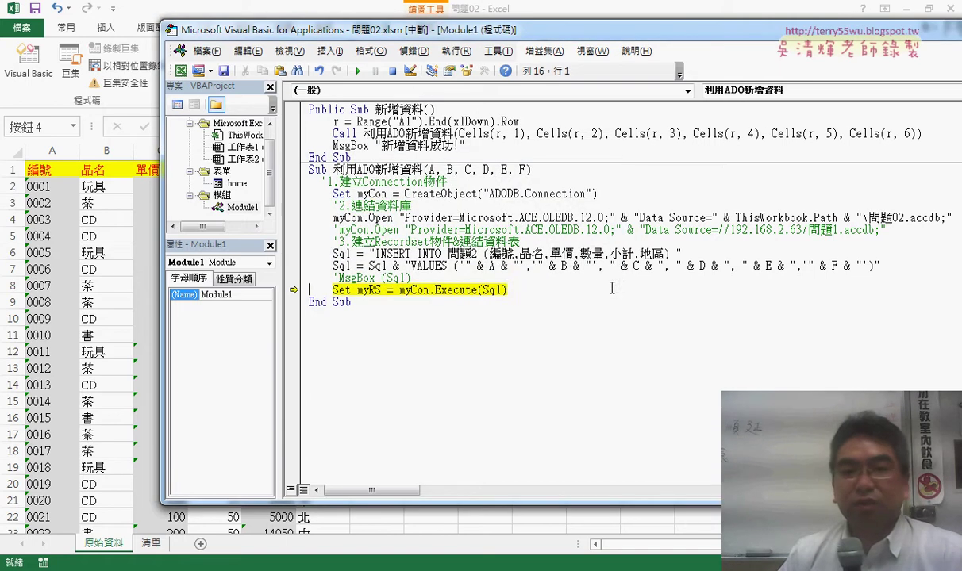
pyautogui.click(357, 70)
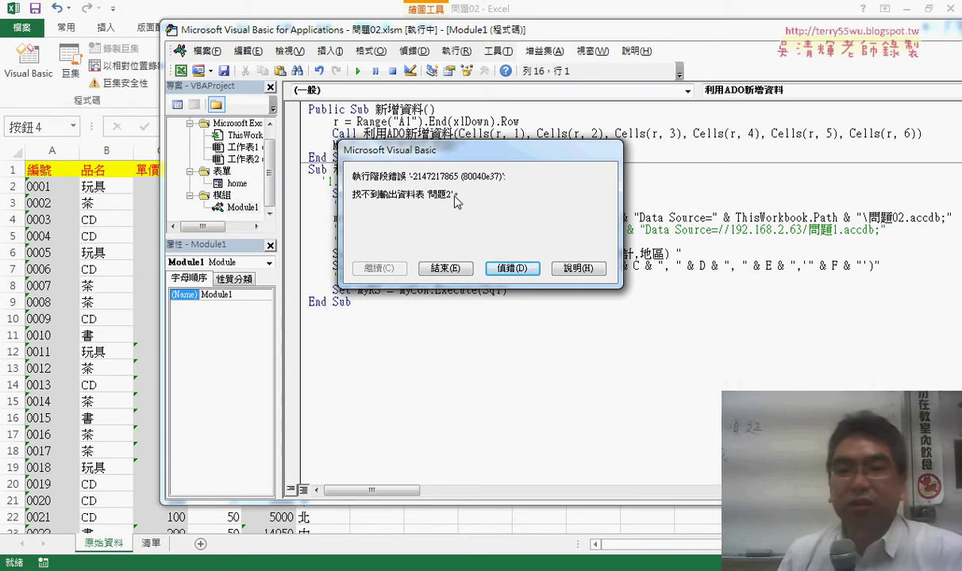
pyautogui.click(492, 267)
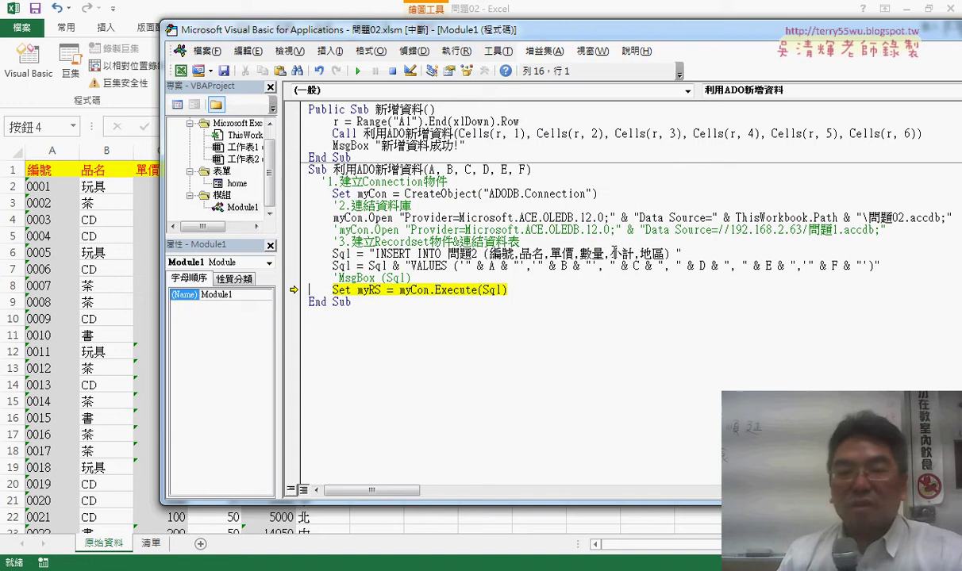
pyautogui.doubleClick(495, 253)
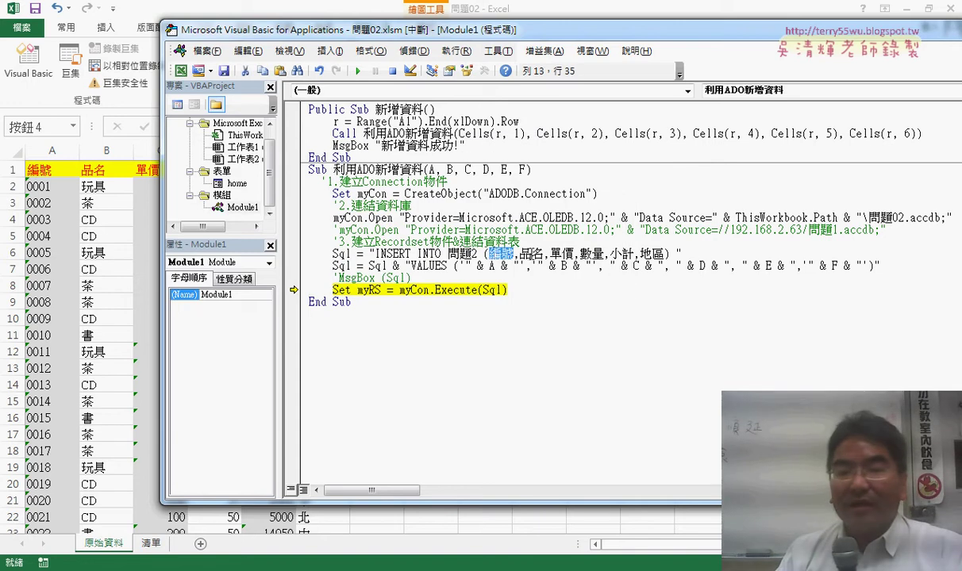
pyautogui.moveTo(547, 29); pyautogui.dragTo(433, 14)
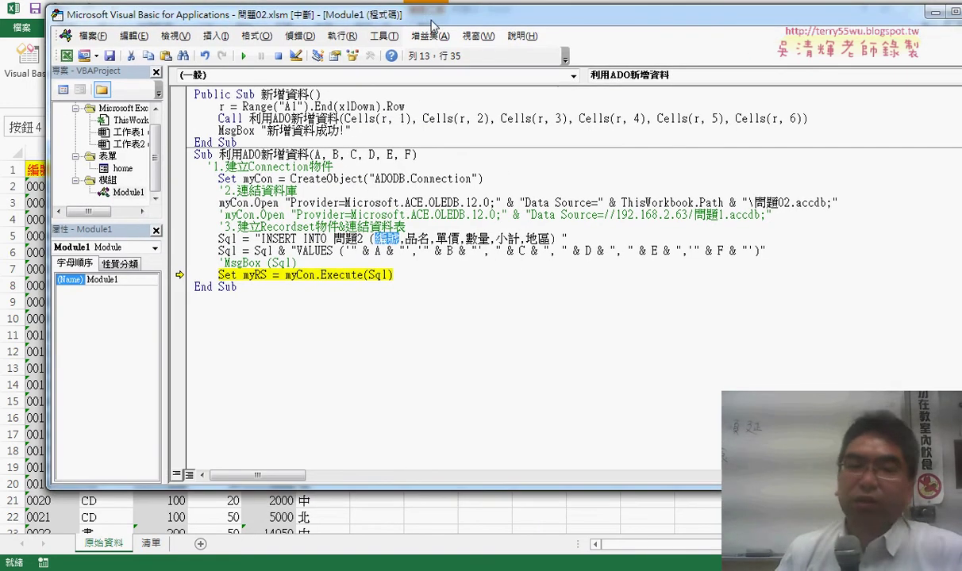
# - Print Sql with ? sql in the Immediate window and select the INSERT INTO 問題2 statement to copy
pyautogui.moveTo(384, 274)
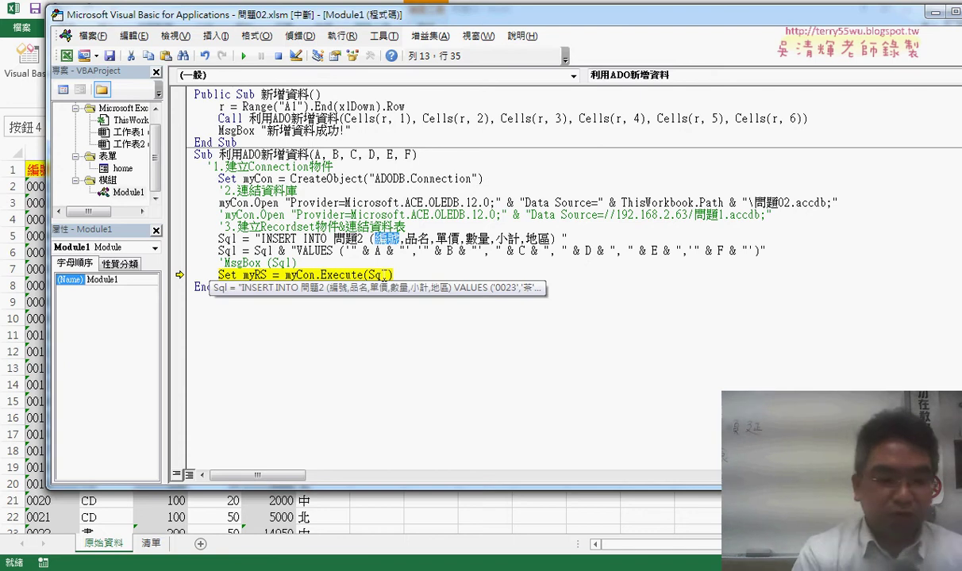
pyautogui.hotkey('ctrl', 'g')
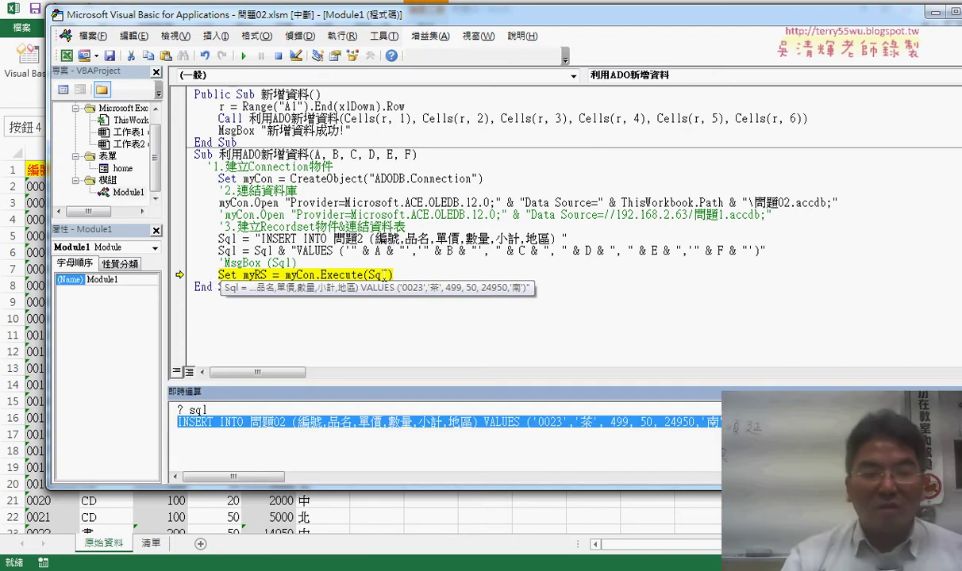
pyautogui.click(247, 408)
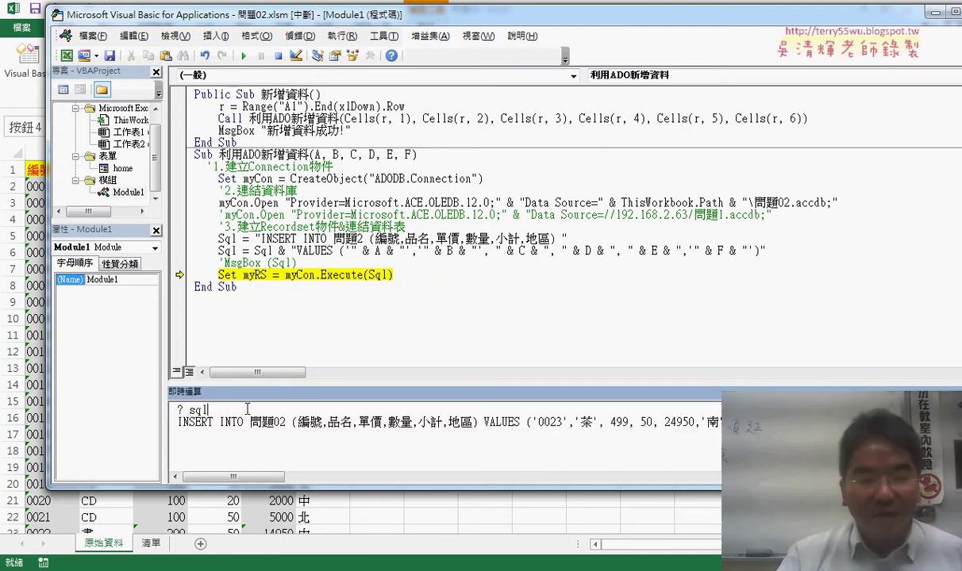
pyautogui.press('Return')
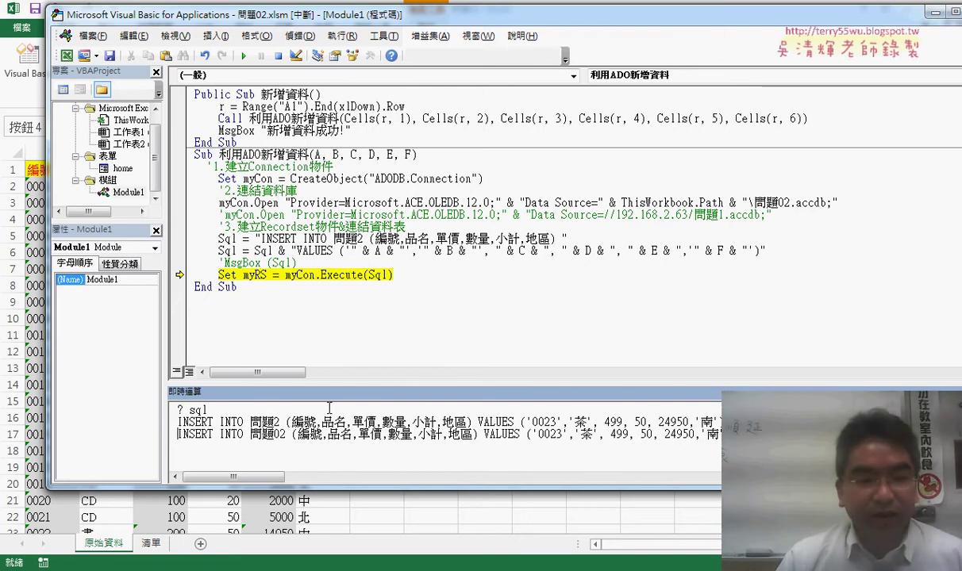
pyautogui.moveTo(178, 409); pyautogui.dragTo(182, 410)
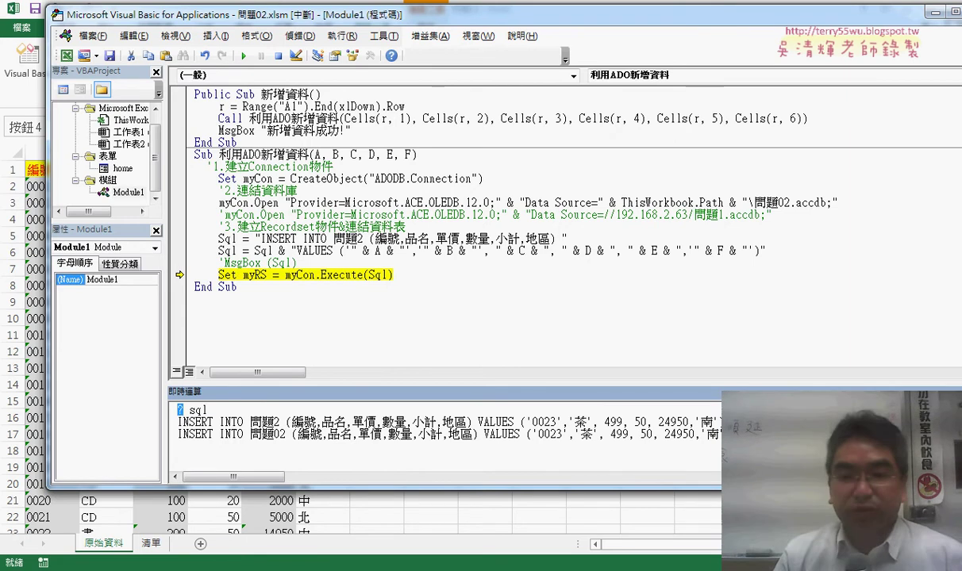
pyautogui.moveTo(913, 422); pyautogui.dragTo(203, 422)
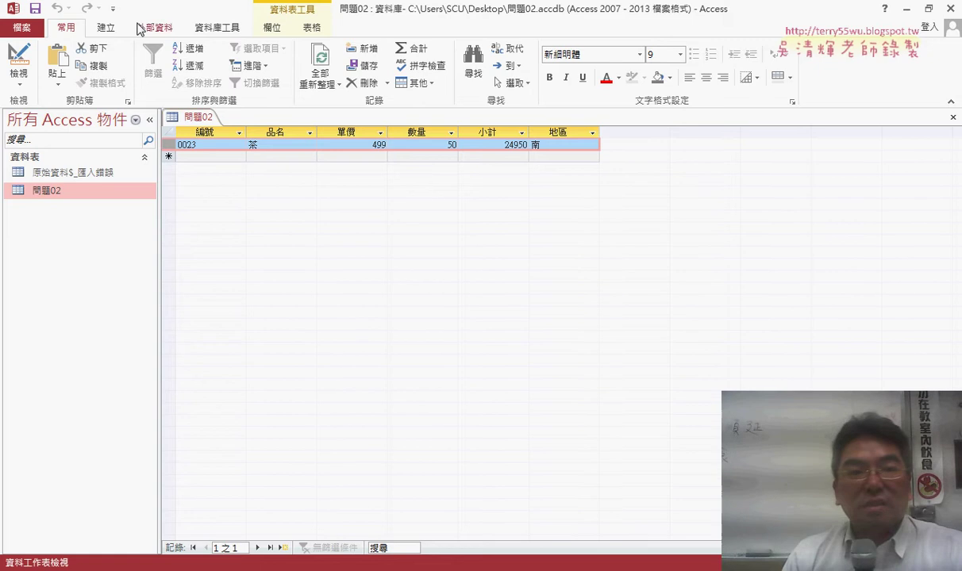
# - Create a new query in SQL view and paste the copied INSERT INTO 問題2 statement
pyautogui.click(111, 30)
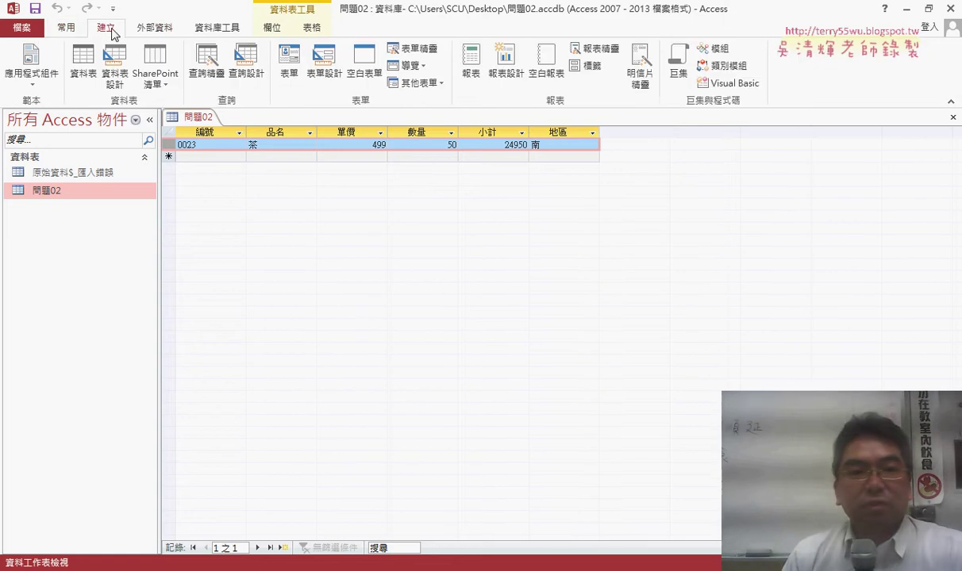
pyautogui.click(251, 76)
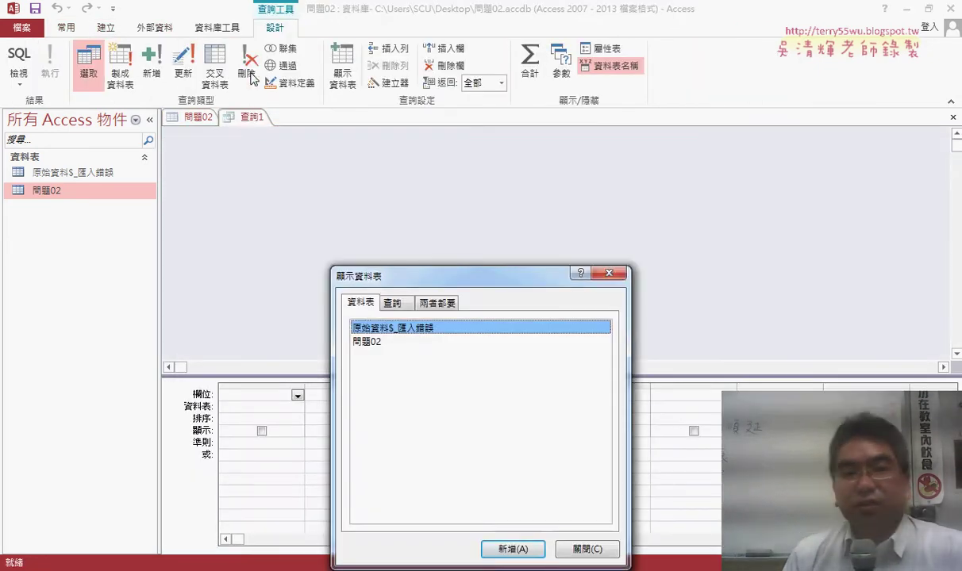
pyautogui.click(609, 273)
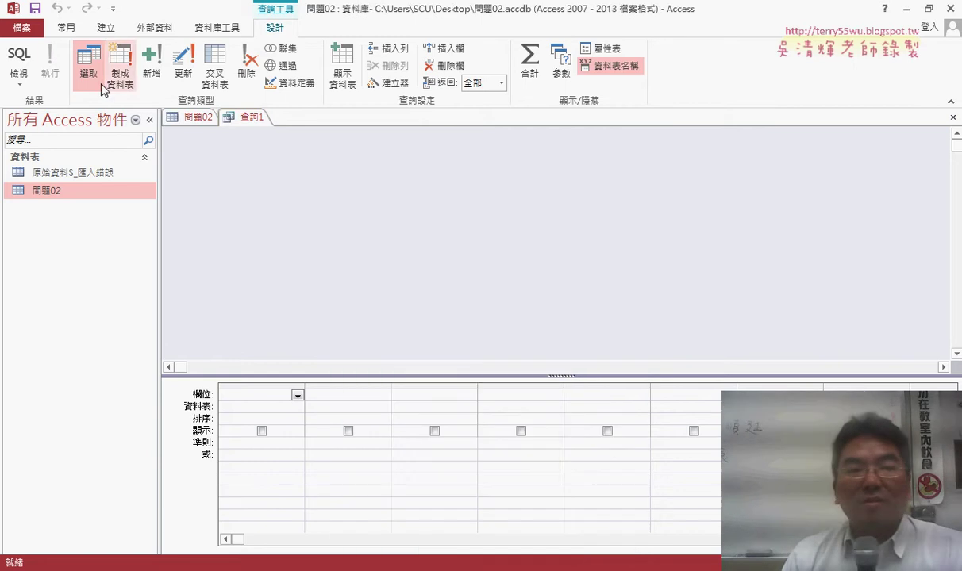
pyautogui.click(19, 55)
pyautogui.rightClick(220, 137)
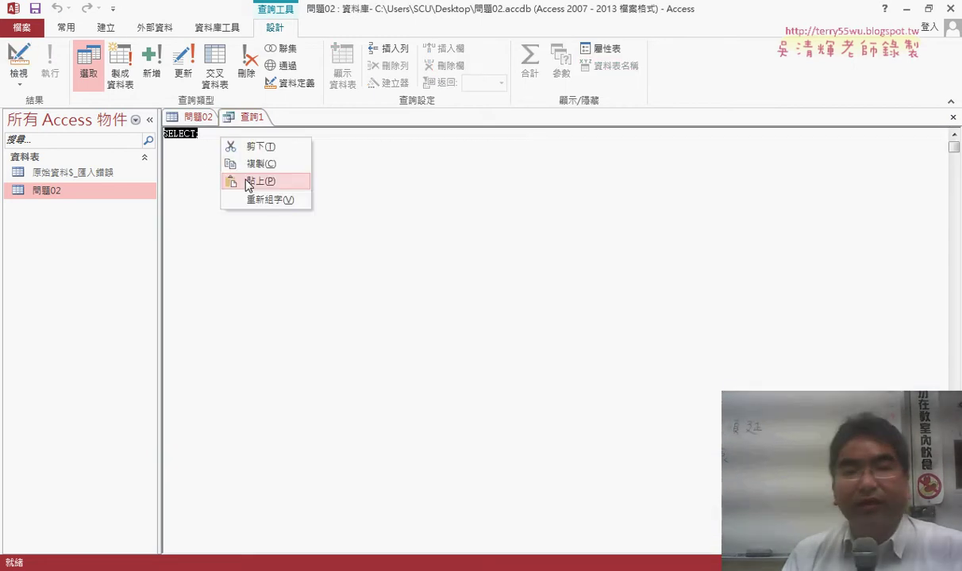
pyautogui.click(242, 184)
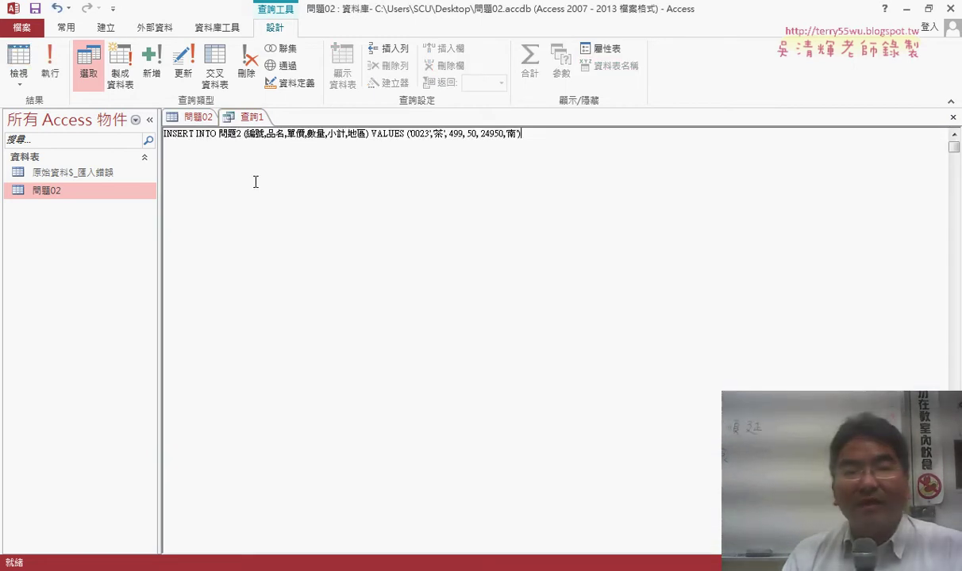
# - Run the query and dismiss the 'cannot find output table 問題2' error
pyautogui.click(53, 70)
pyautogui.moveTo(464, 279)
pyautogui.mouseDown()
pyautogui.moveTo(315, 153)
pyautogui.moveTo(255, 176)
pyautogui.mouseUp()
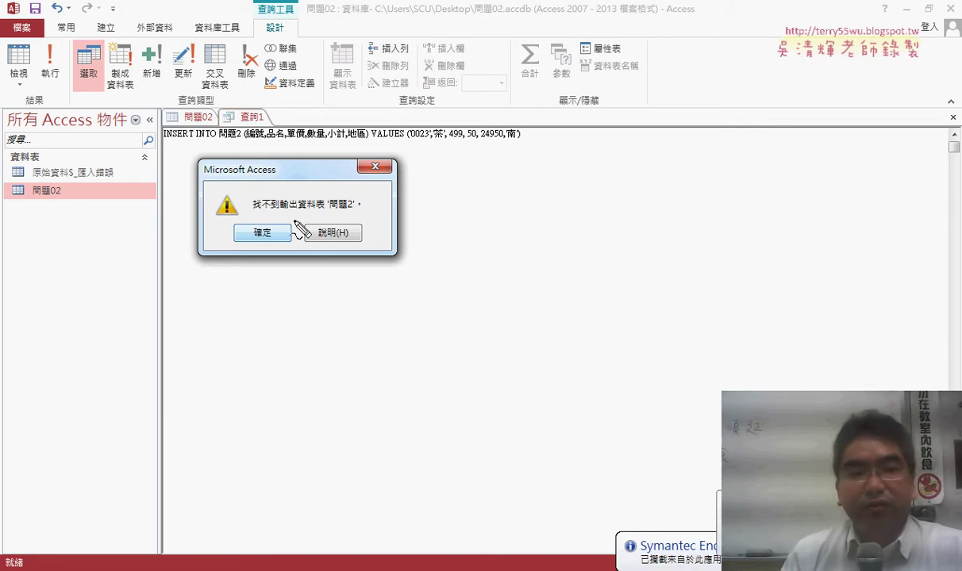
pyautogui.moveTo(303, 209)
pyautogui.mouseDown()
pyautogui.moveTo(325, 211)
pyautogui.moveTo(99, 195)
pyautogui.moveTo(122, 199)
pyautogui.mouseUp()
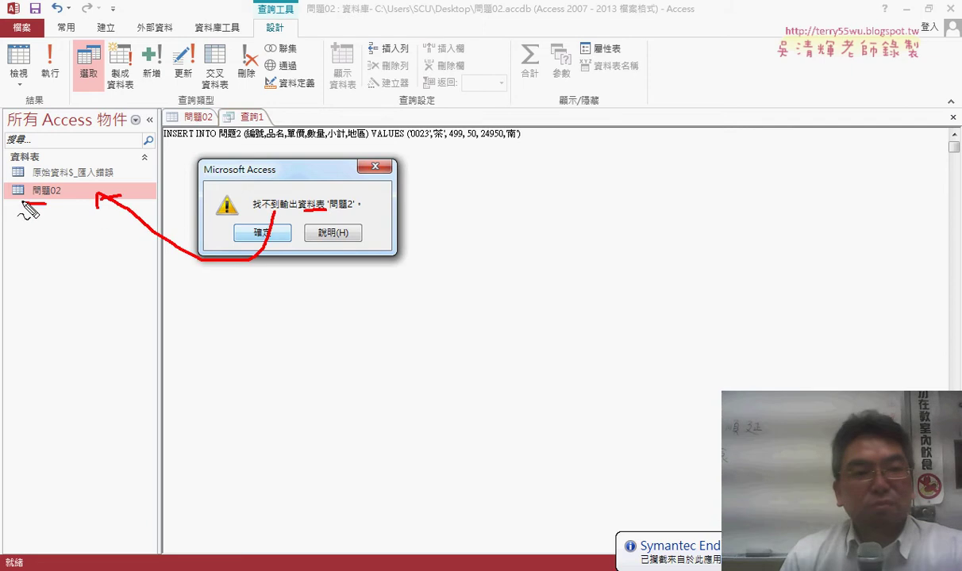
pyautogui.moveTo(26, 208); pyautogui.dragTo(64, 197)
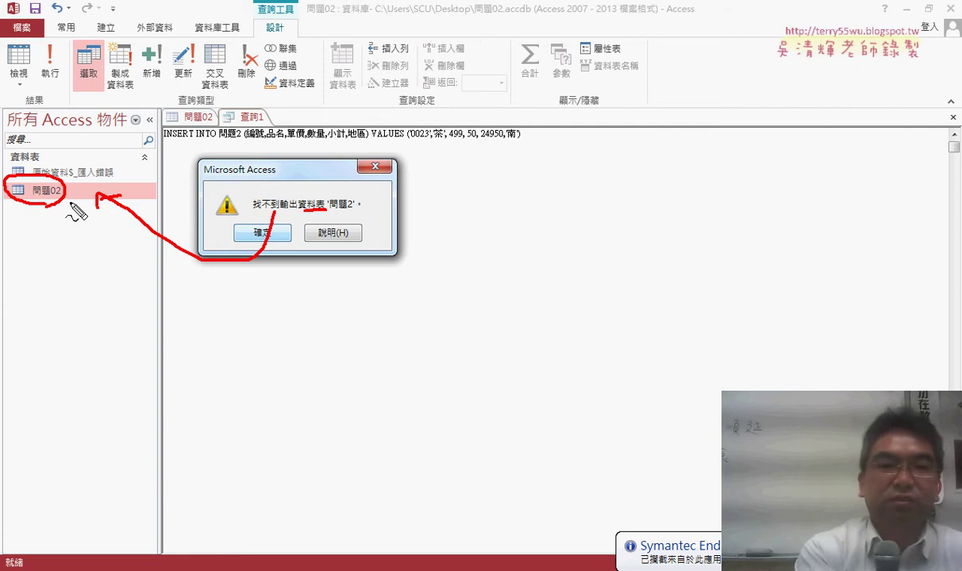
pyautogui.press('Escape')
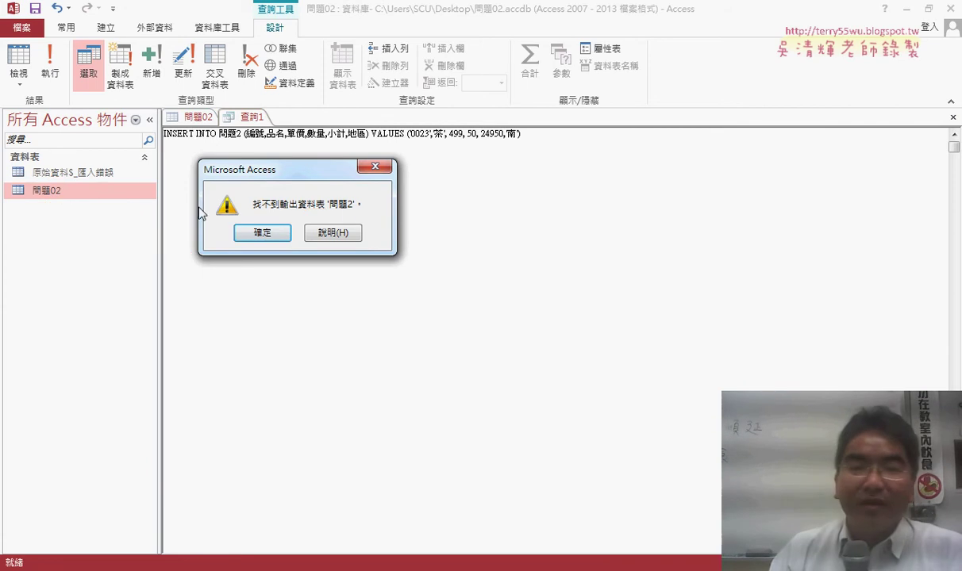
pyautogui.click(375, 166)
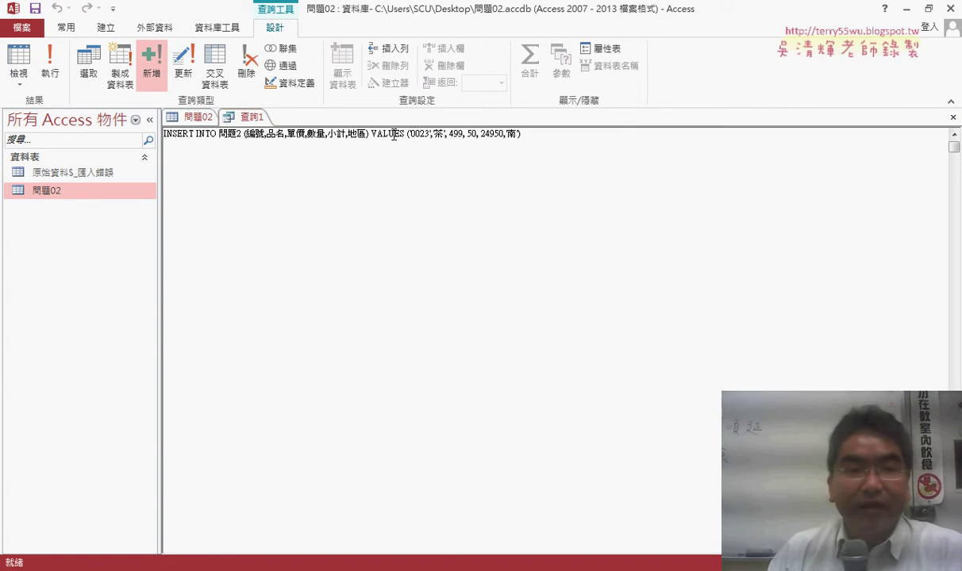
# - Change the target to 問題02, remove the quotes around 0023, and run to append one row
pyautogui.click(246, 133)
pyautogui.write('(')
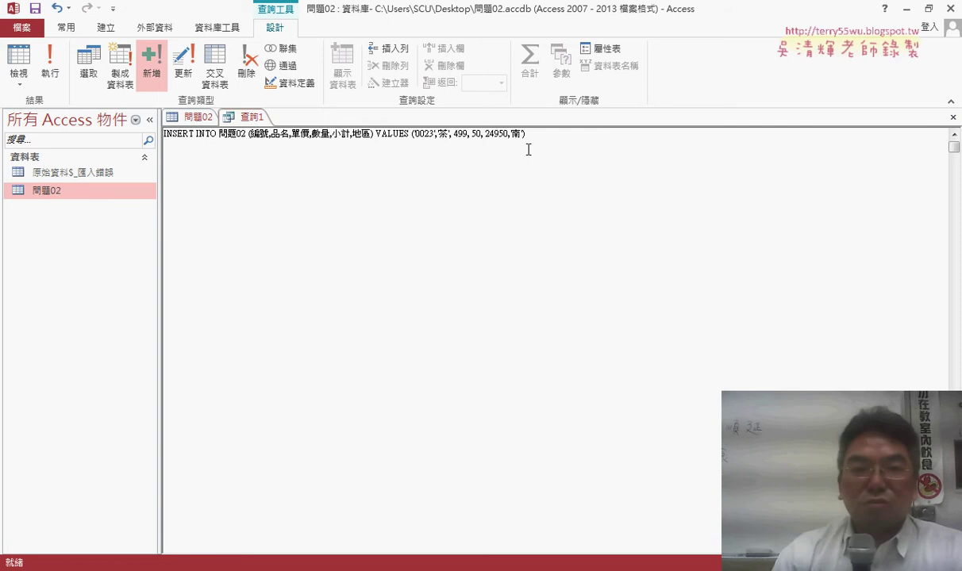
pyautogui.press('BackSpace')
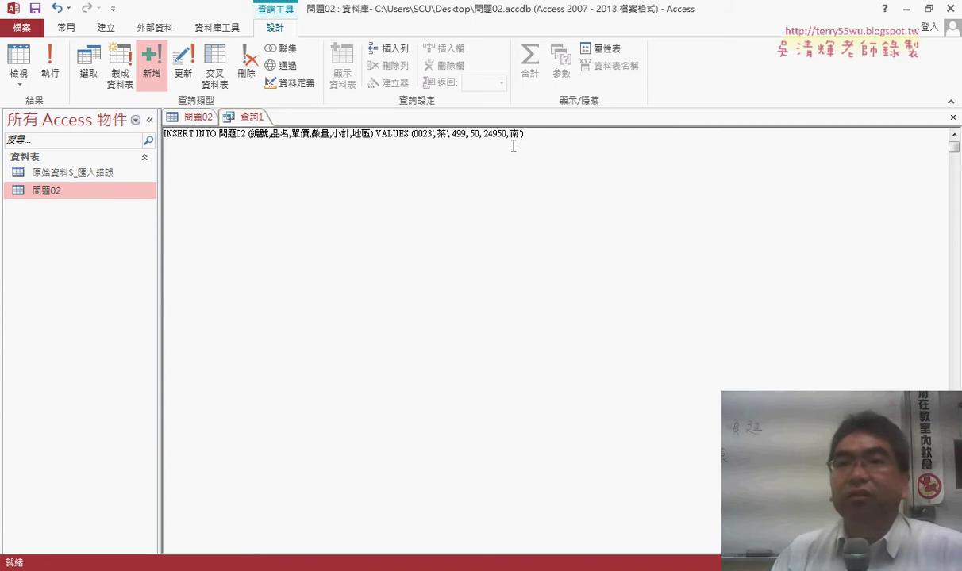
pyautogui.press('BackSpace')
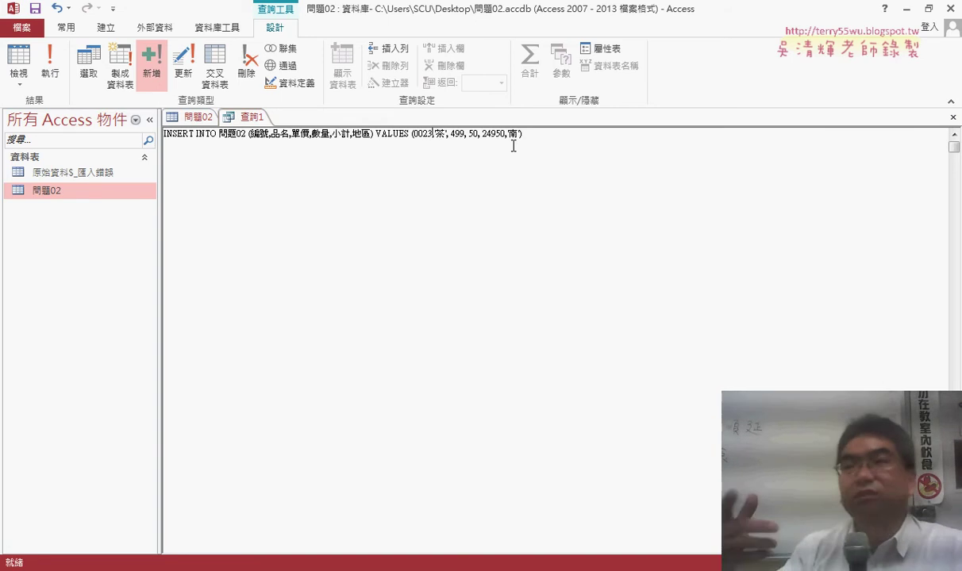
pyautogui.write(',')
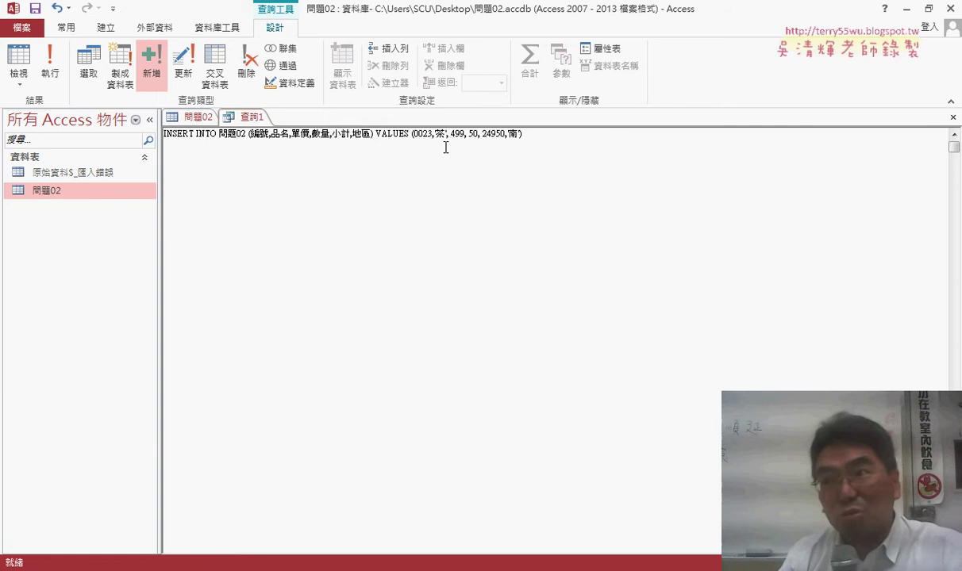
pyautogui.click(50, 63)
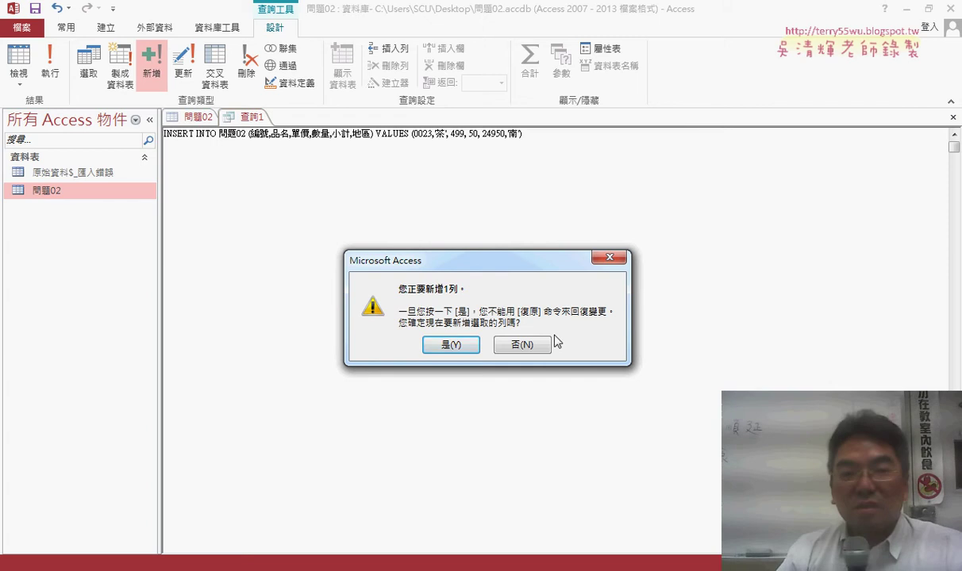
pyautogui.click(514, 345)
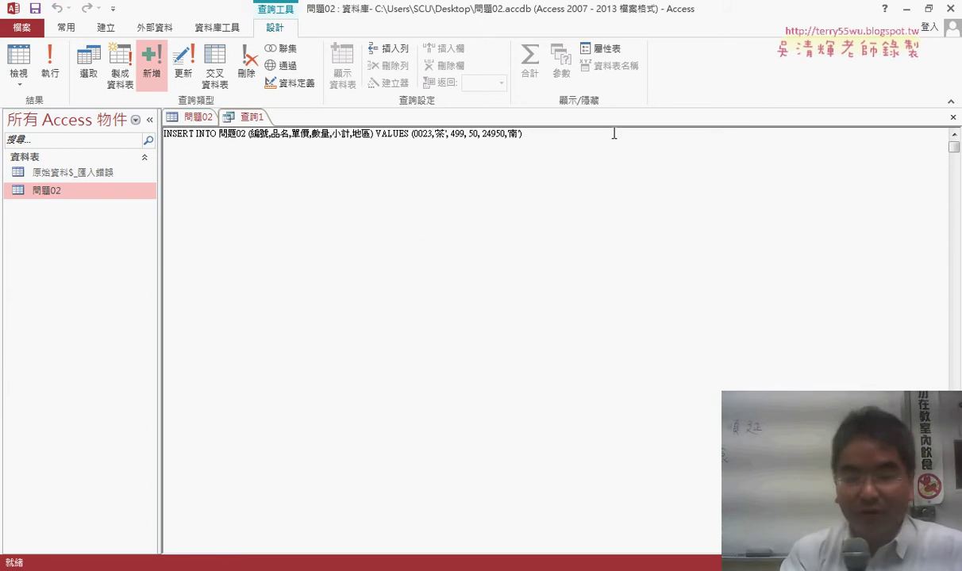
# - Re-add the quote on 0023, run again, and dismiss the syntax error
pyautogui.write("'")
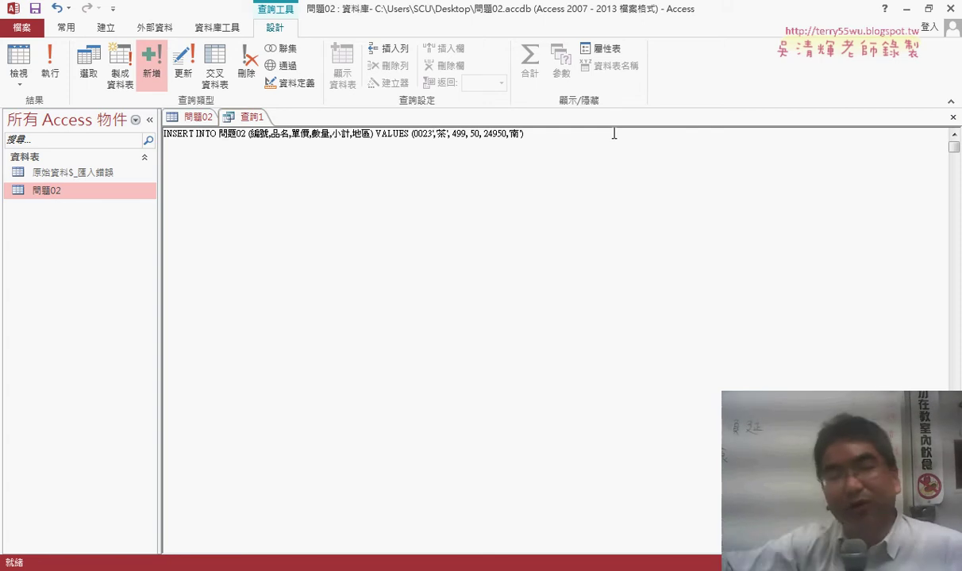
pyautogui.click(57, 69)
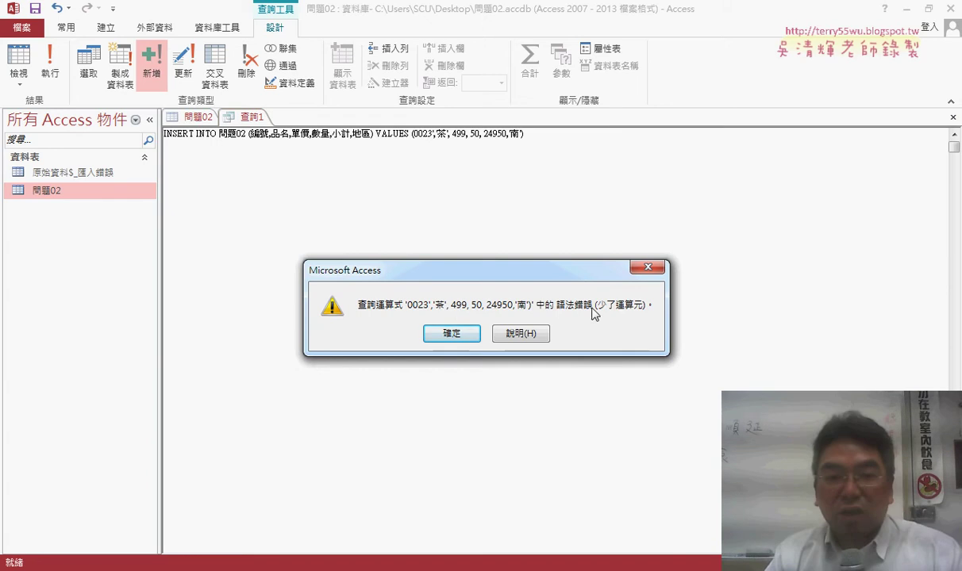
pyautogui.click(443, 333)
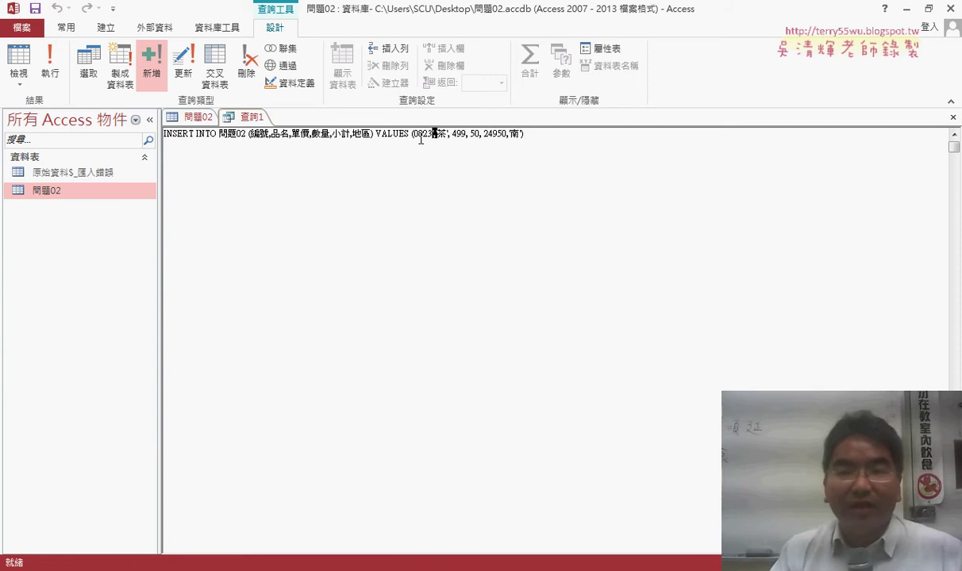
# - Close 查詢1 without saving and start a new blank query in SQL view
pyautogui.click(953, 117)
pyautogui.click(496, 334)
pyautogui.click(105, 27)
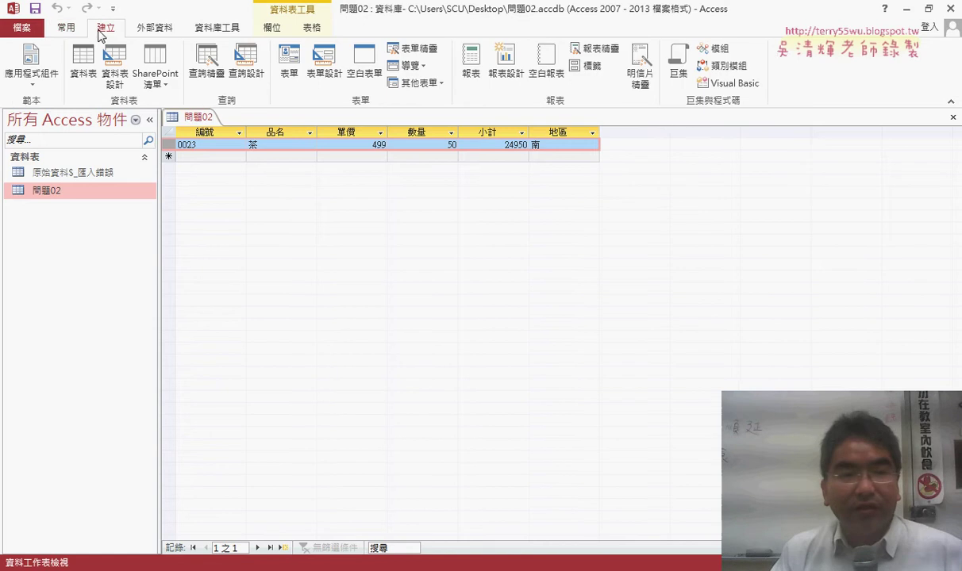
pyautogui.click(240, 78)
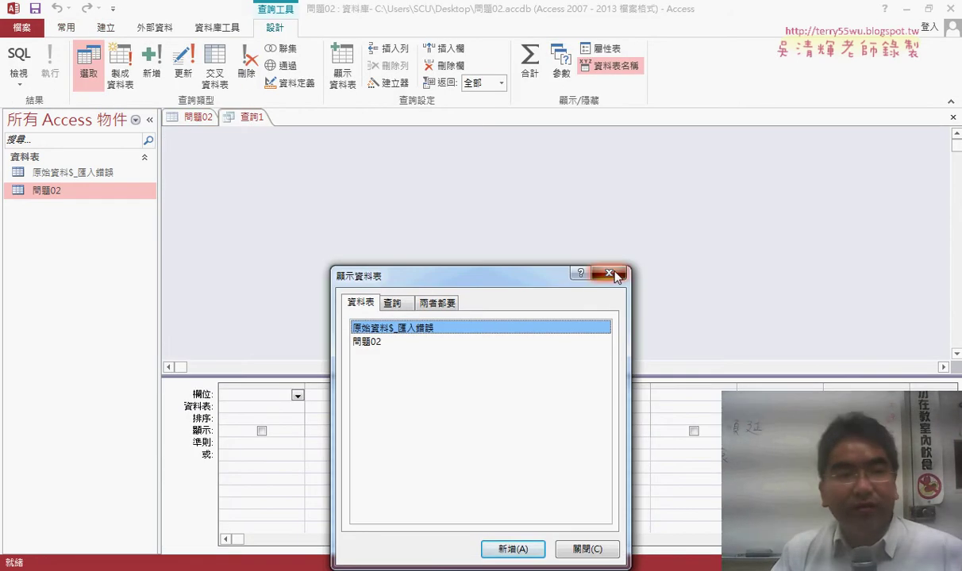
pyautogui.click(609, 274)
pyautogui.click(19, 57)
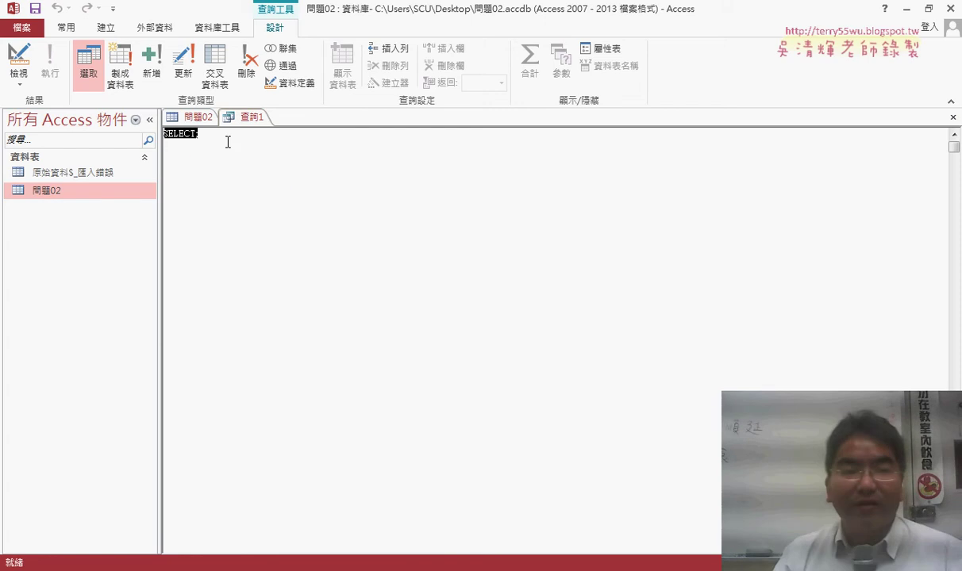
# - Paste the INSERT INTO statement, discard the query unsaved, and return to the VBA editor
pyautogui.rightClick(195, 137)
pyautogui.click(236, 180)
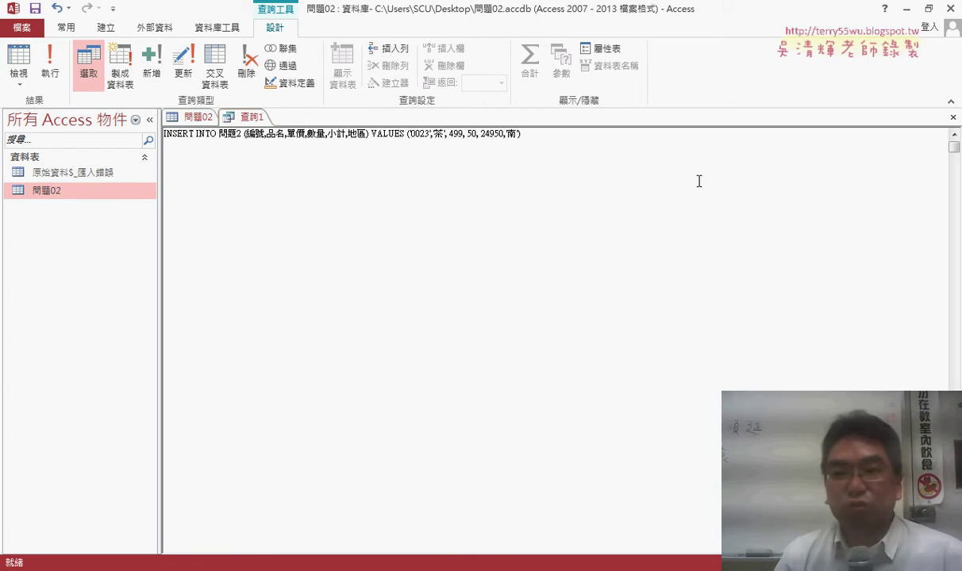
pyautogui.click(952, 117)
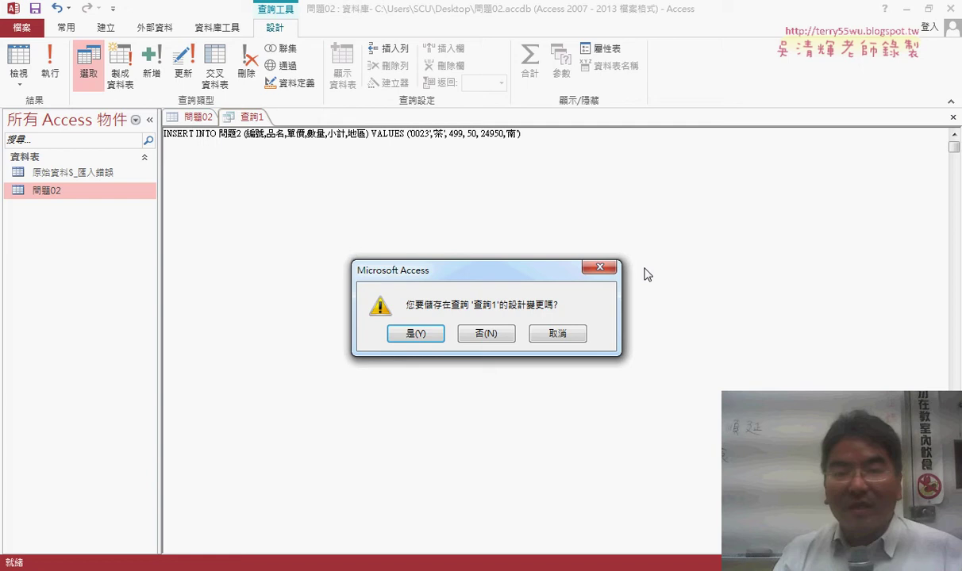
pyautogui.click(482, 336)
pyautogui.click(890, 14)
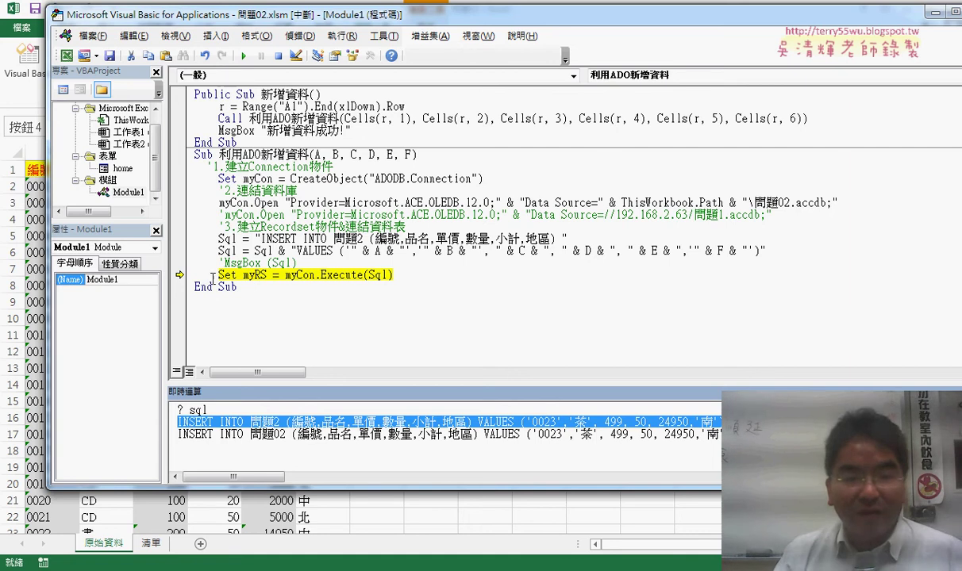
# - Restore 問題02 in the Sql line, move execution back to it, step with F8, then continue to finish
pyautogui.click(356, 238)
pyautogui.write('0')
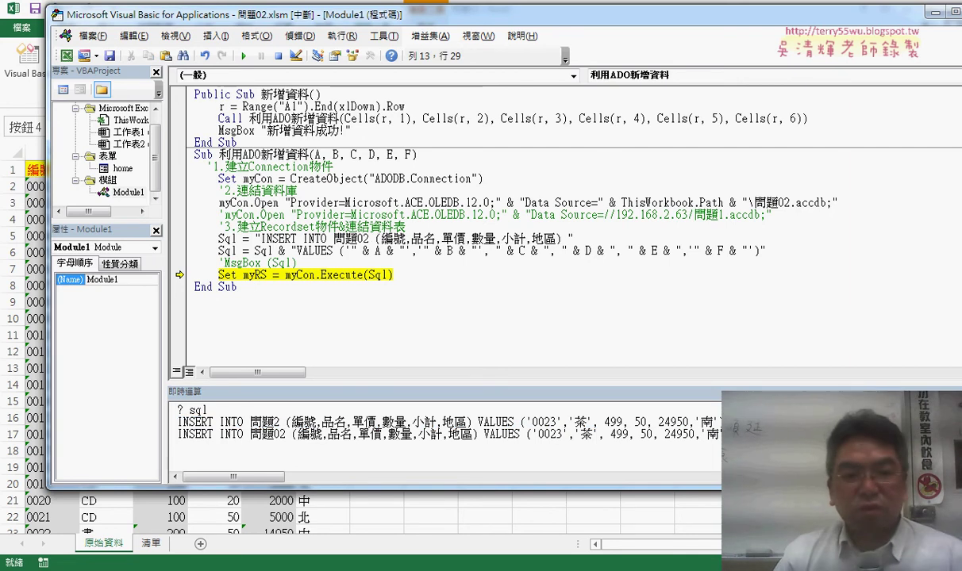
pyautogui.moveTo(176, 277); pyautogui.dragTo(176, 237)
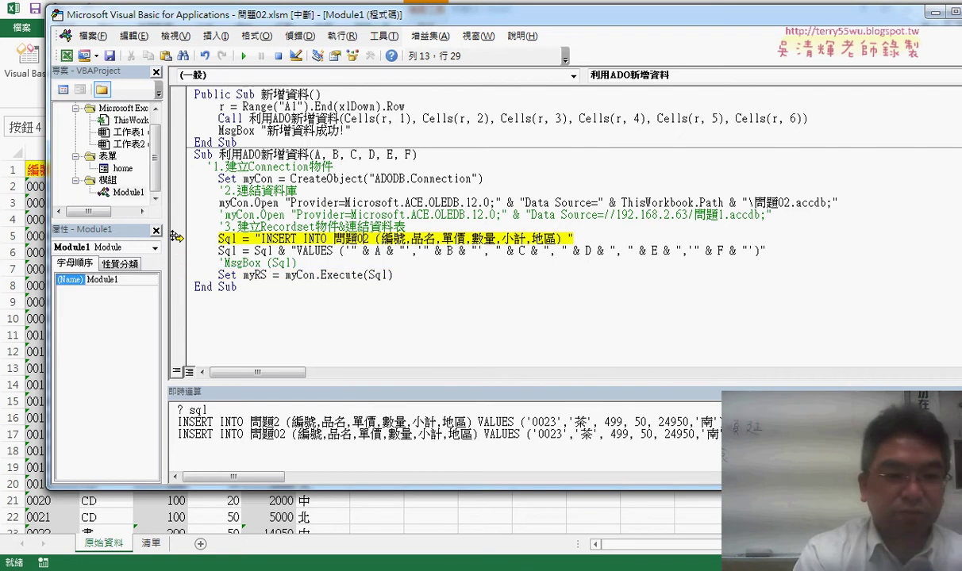
pyautogui.press('F8')
pyautogui.press('F8')
pyautogui.press('F8')
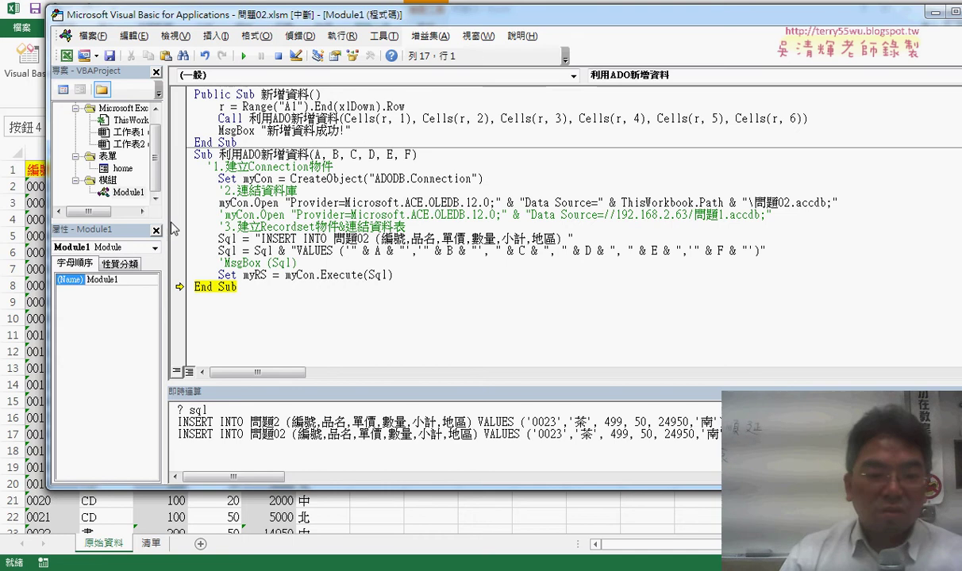
pyautogui.click(244, 57)
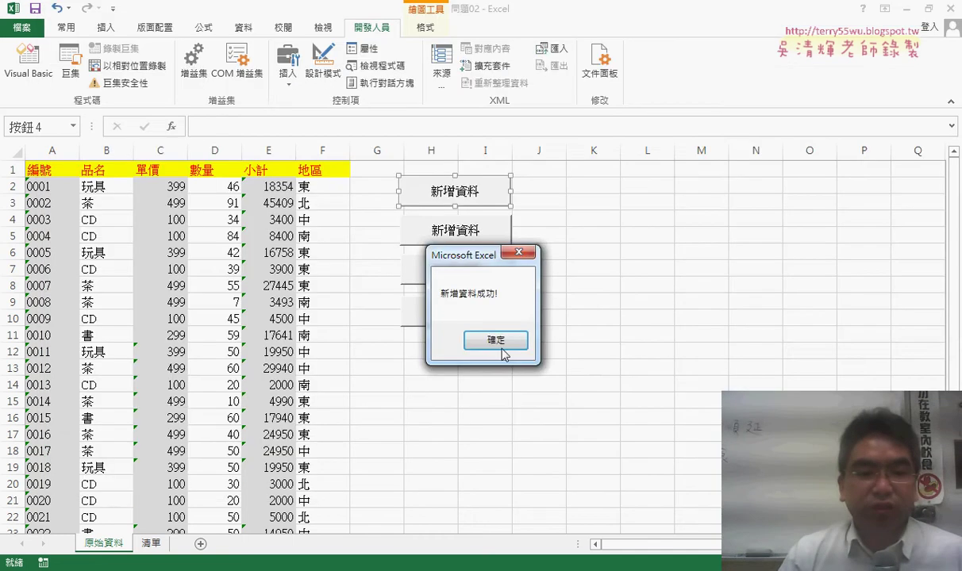
# - Dismiss the 新增資料成功! message and return to the Access 問題02 table
pyautogui.click(500, 341)
pyautogui.hotkey('alt', 'Tab')
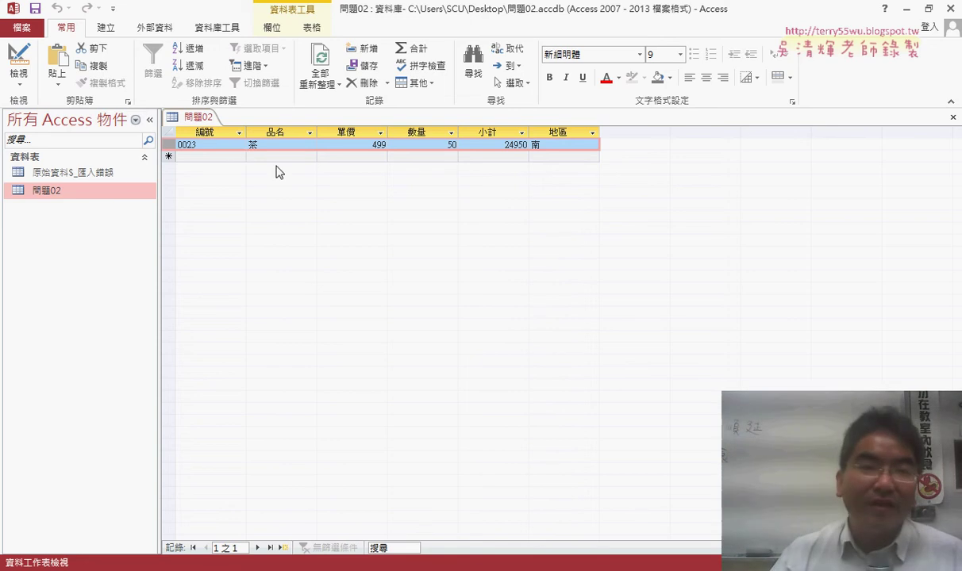
# - Refresh the 問題02 table, delete both 0023 茶 records, and minimize Access
pyautogui.click(320, 68)
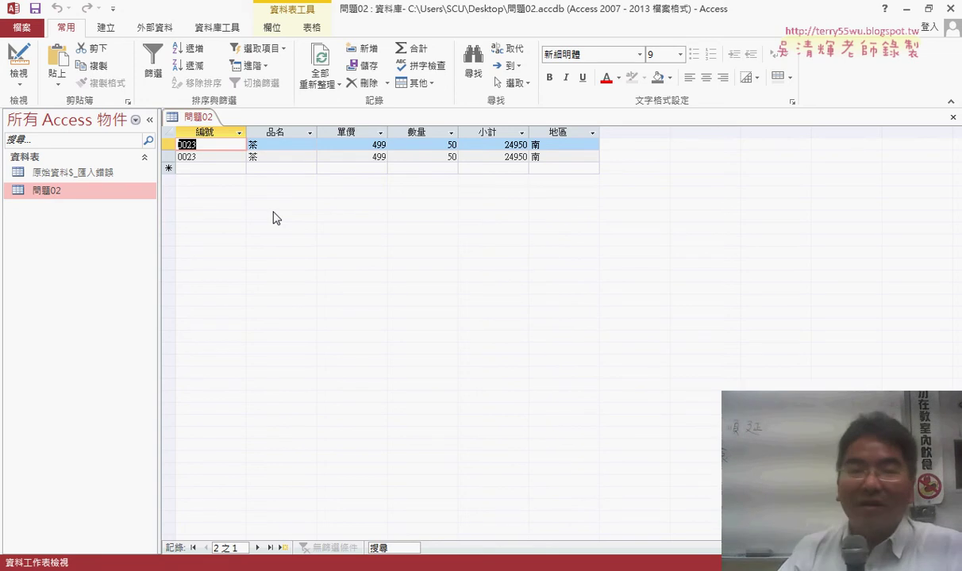
pyautogui.click(169, 132)
pyautogui.press('Delete')
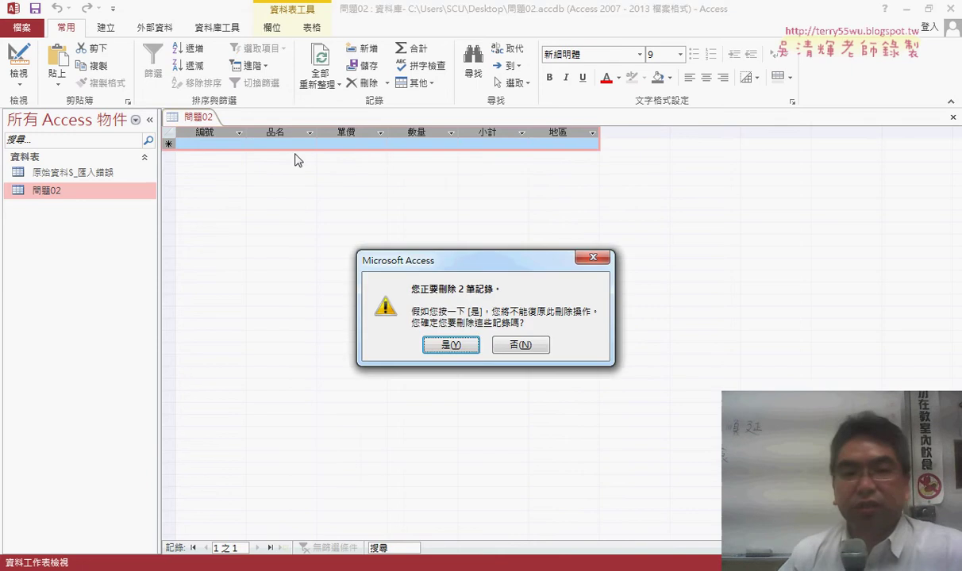
pyautogui.click(447, 344)
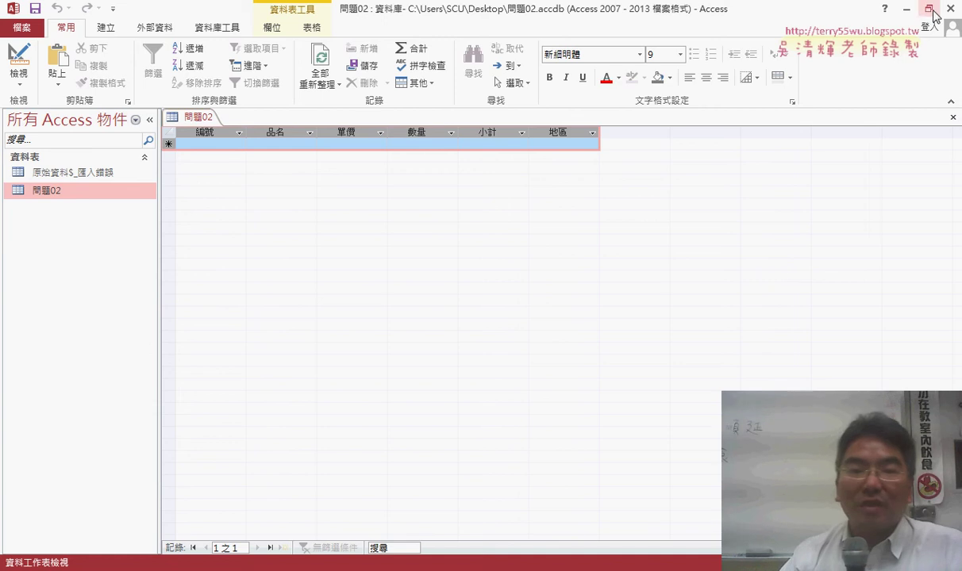
pyautogui.click(905, 9)
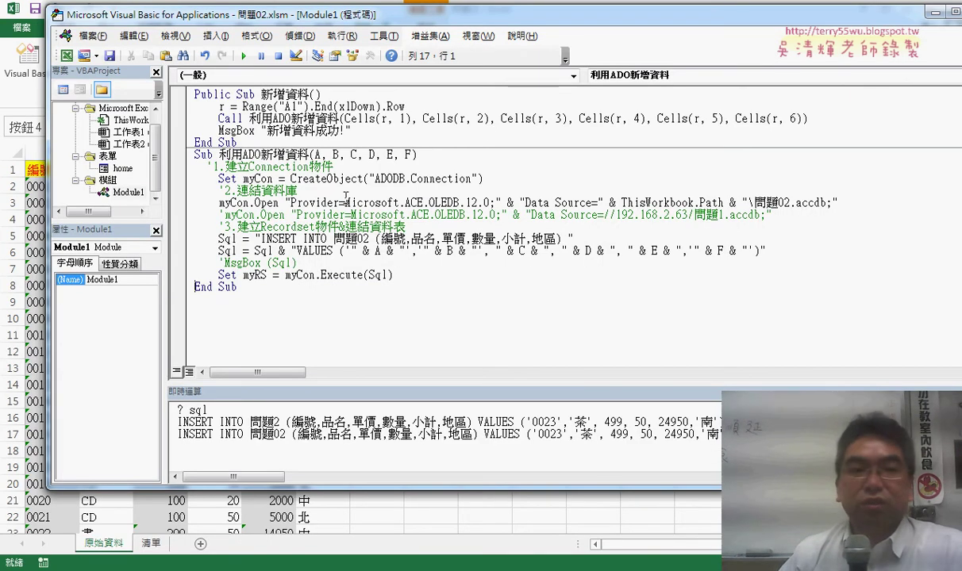
# - Duplicate the 新增資料 procedure below the original
pyautogui.moveTo(241, 143); pyautogui.dragTo(171, 85)
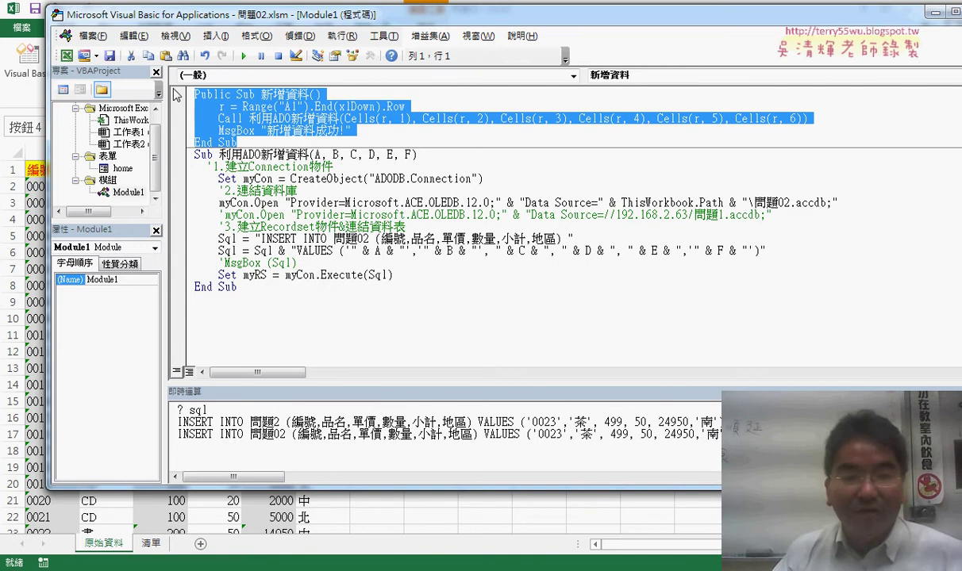
pyautogui.hotkey('ctrl', 'c')
pyautogui.click(241, 141)
pyautogui.press('Return')
pyautogui.hotkey('ctrl', 'v')
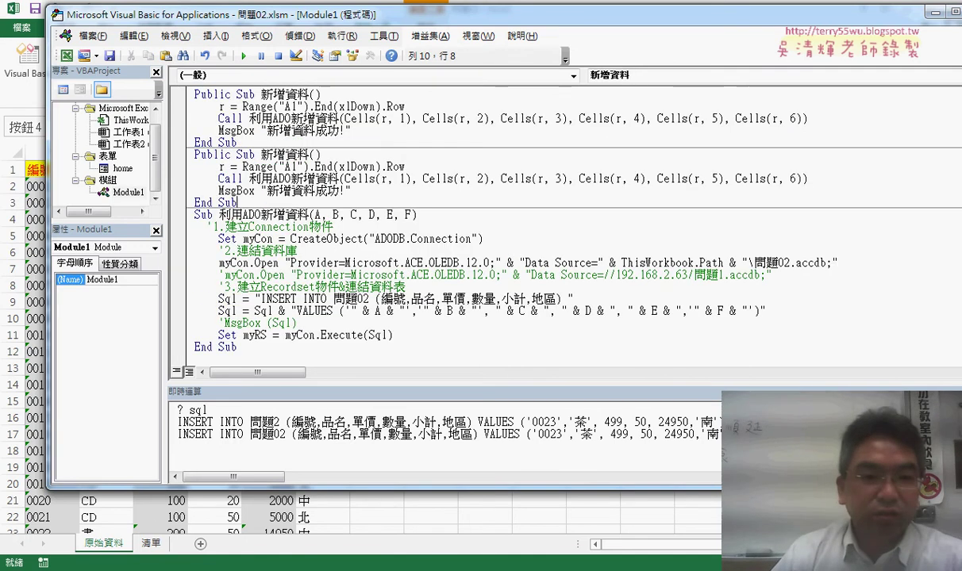
# - Rename the duplicate macro to 新增全部資料
pyautogui.doubleClick(280, 154)
pyautogui.click(312, 155)
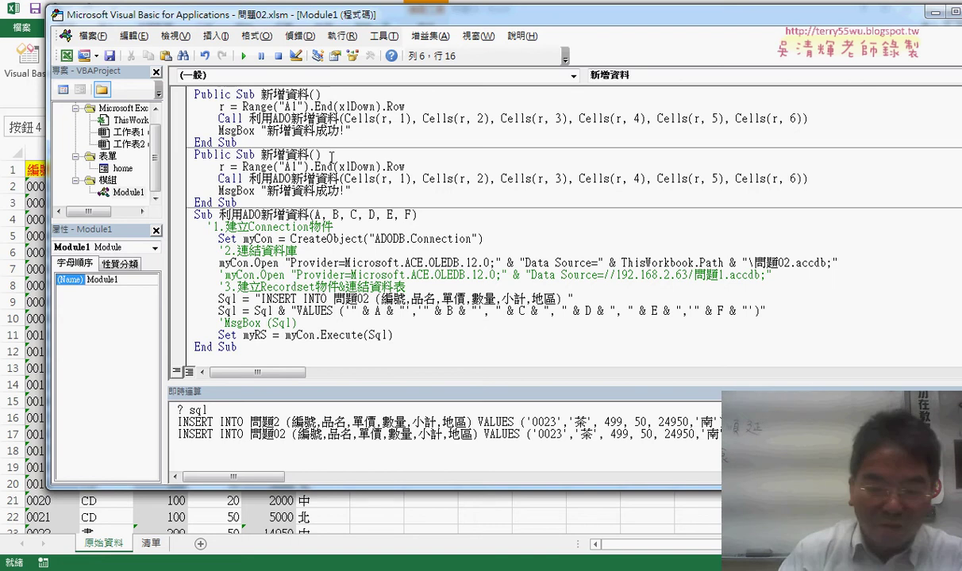
pyautogui.hotkey('shift', 'Right')
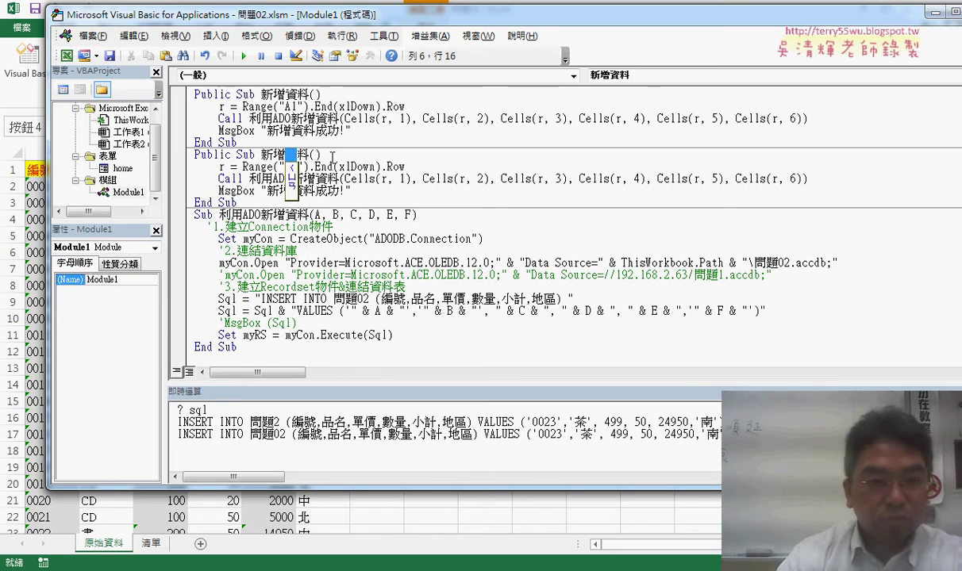
pyautogui.write('全部')
pyautogui.press('Down')
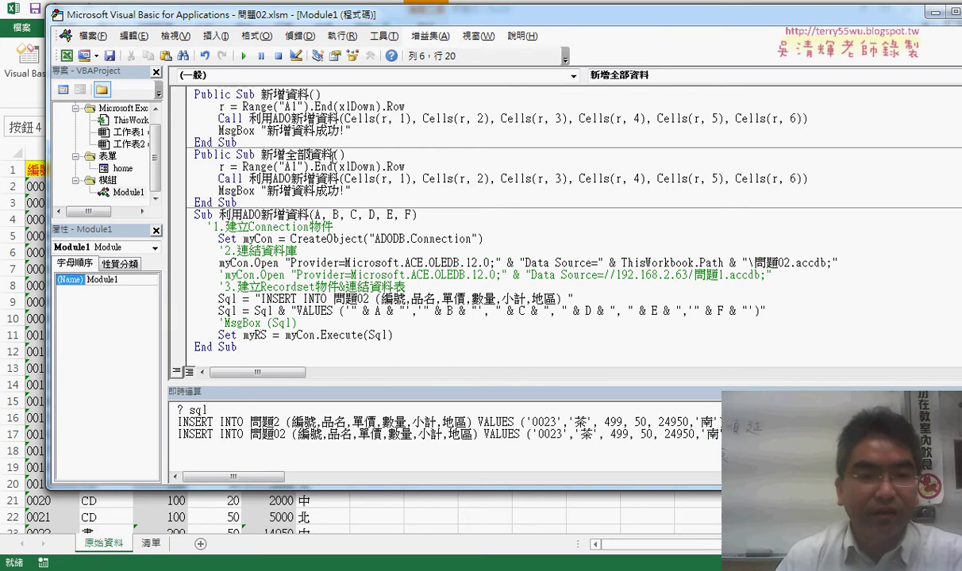
# - Start the loop as For i = 2 To Range("A1").End(xlDown).Row
pyautogui.press('Return')
pyautogui.press('Return')
pyautogui.press('Up')
pyautogui.press('Tab')
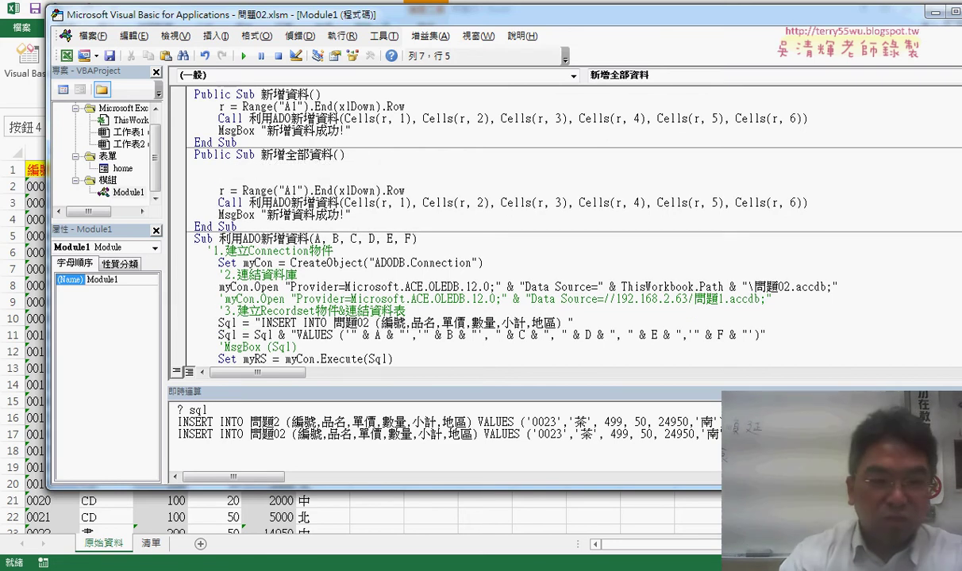
pyautogui.press('shift')
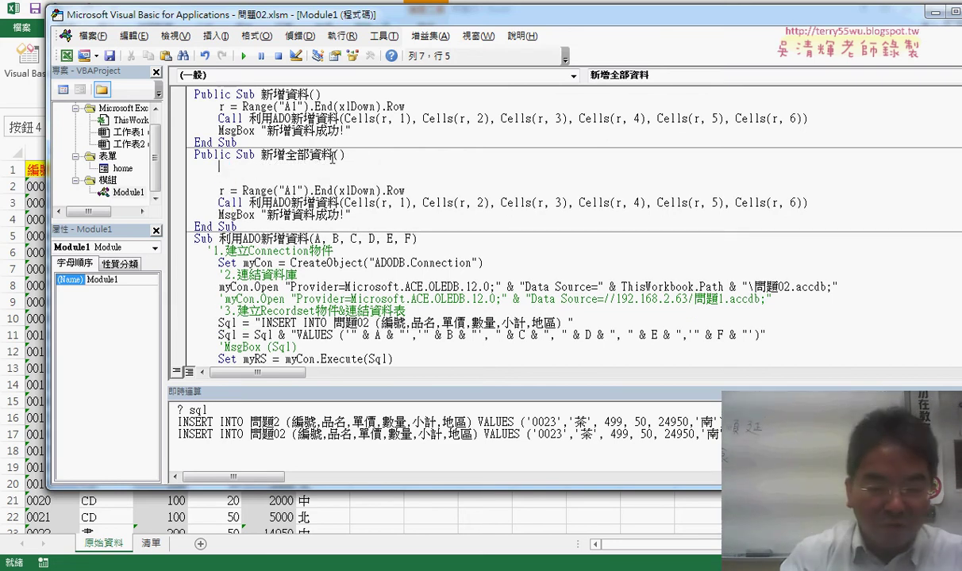
pyautogui.write('for ')
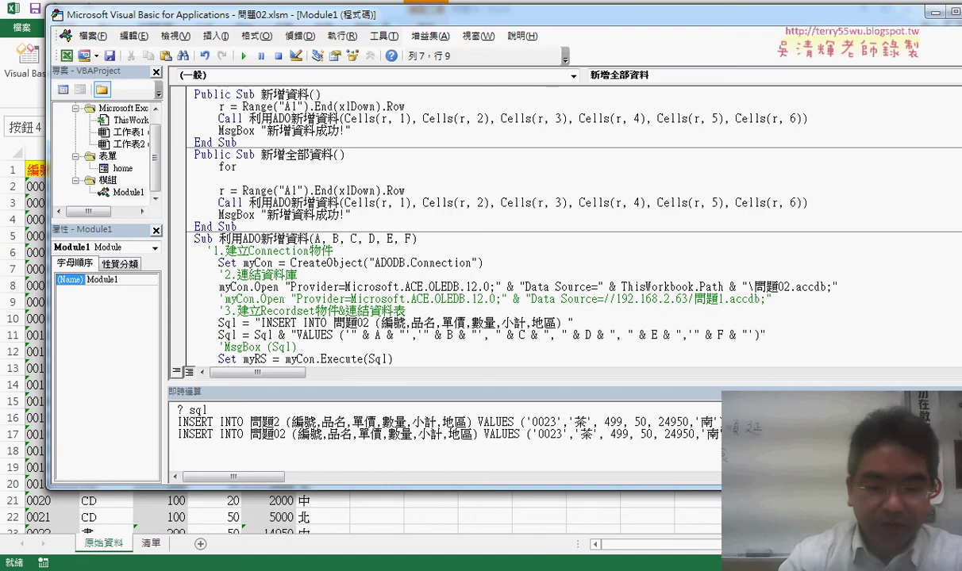
pyautogui.write('i=2')
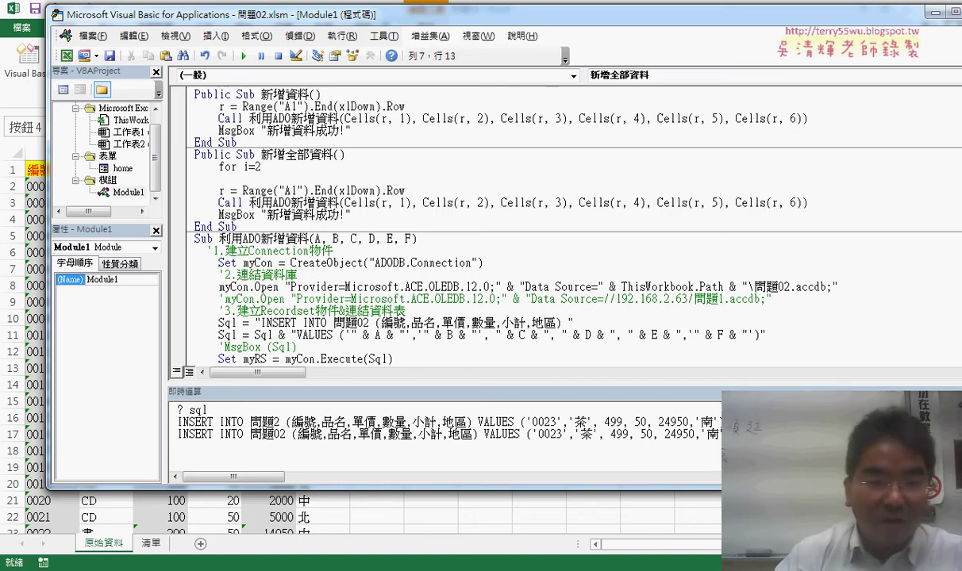
pyautogui.write(' to')
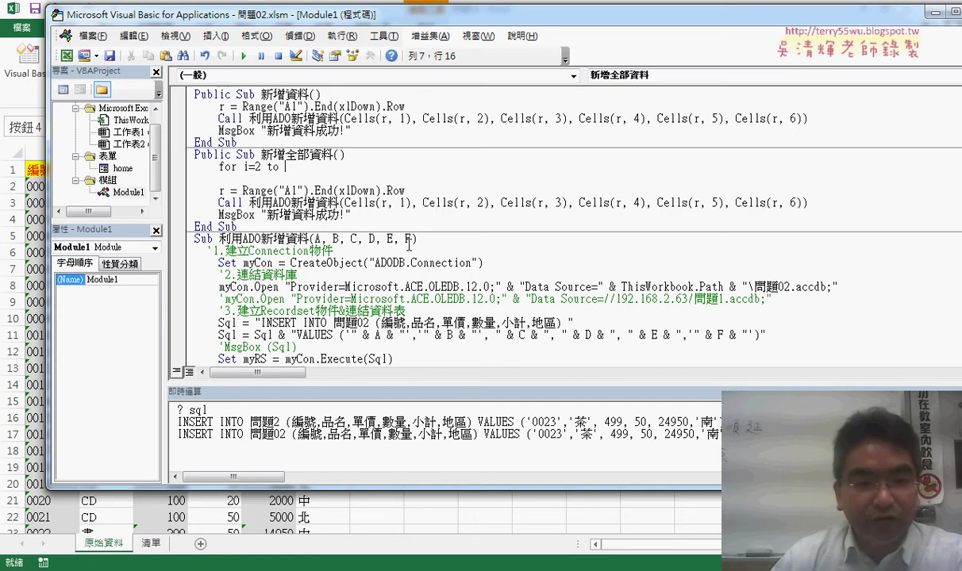
pyautogui.click(403, 192)
pyautogui.click(459, 350)
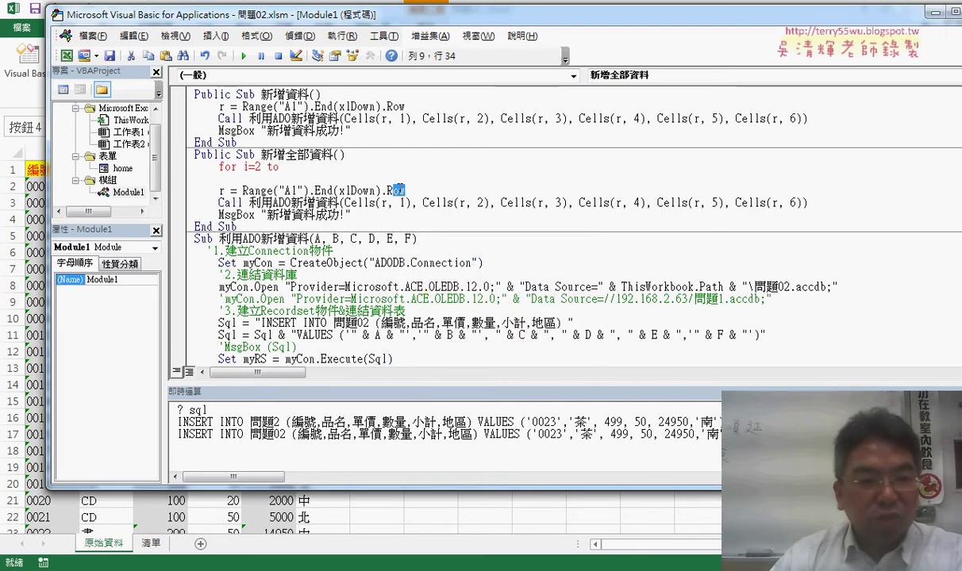
pyautogui.moveTo(395, 191)
pyautogui.mouseDown()
pyautogui.moveTo(246, 191)
pyautogui.moveTo(279, 167)
pyautogui.mouseUp()
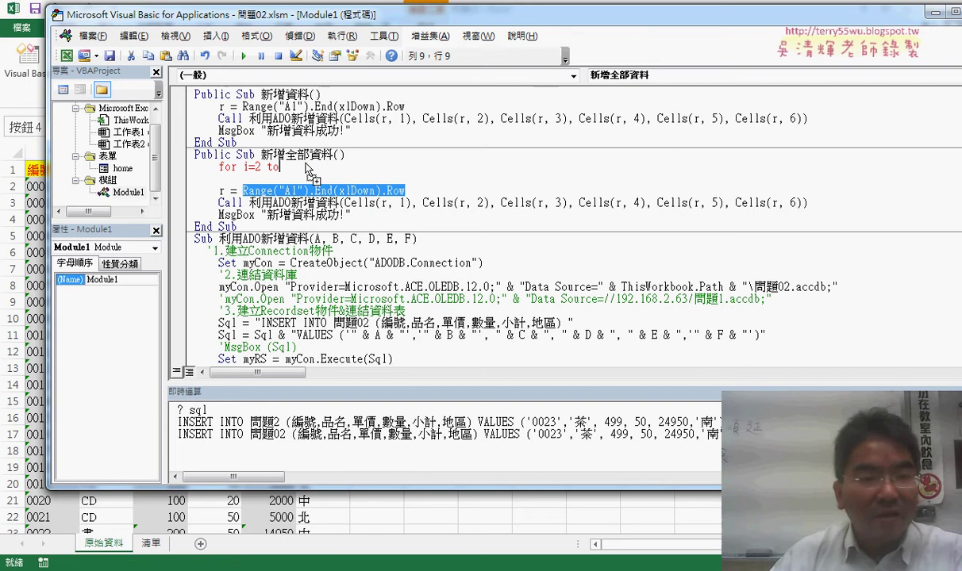
pyautogui.press('Down')
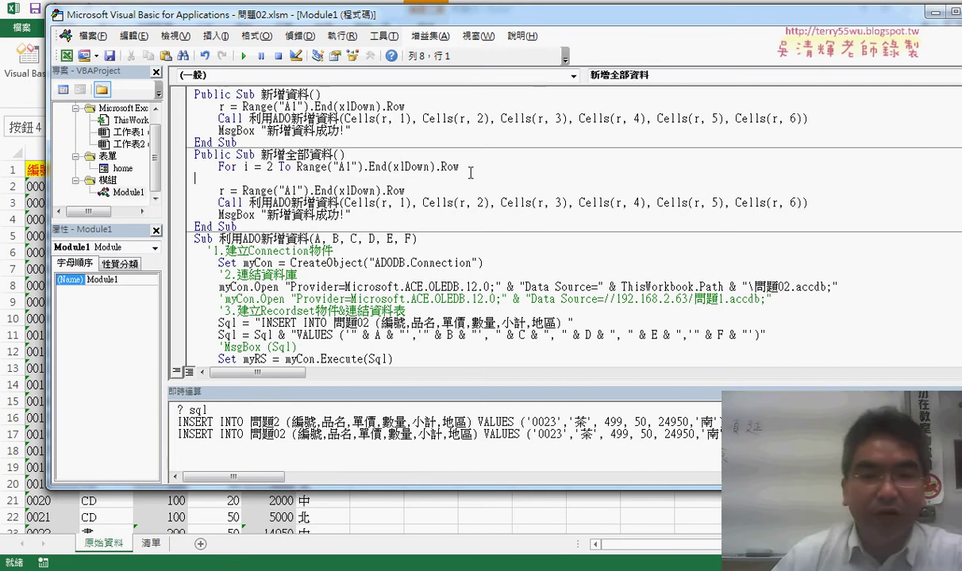
# - Close the loop with a Next line
pyautogui.press('Return')
pyautogui.press('Return')
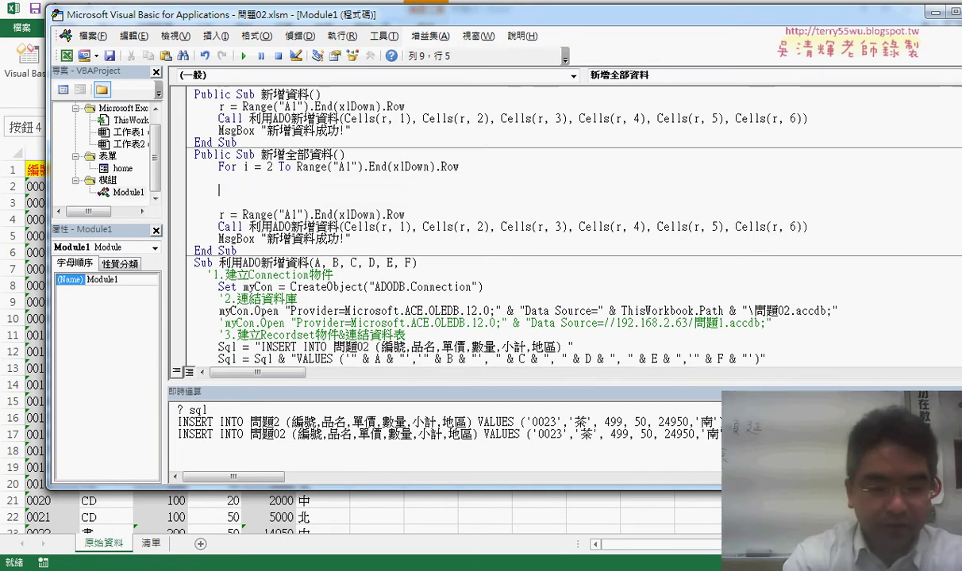
pyautogui.press('Up')
pyautogui.press('Tab')
pyautogui.write('next')
pyautogui.press('Down')
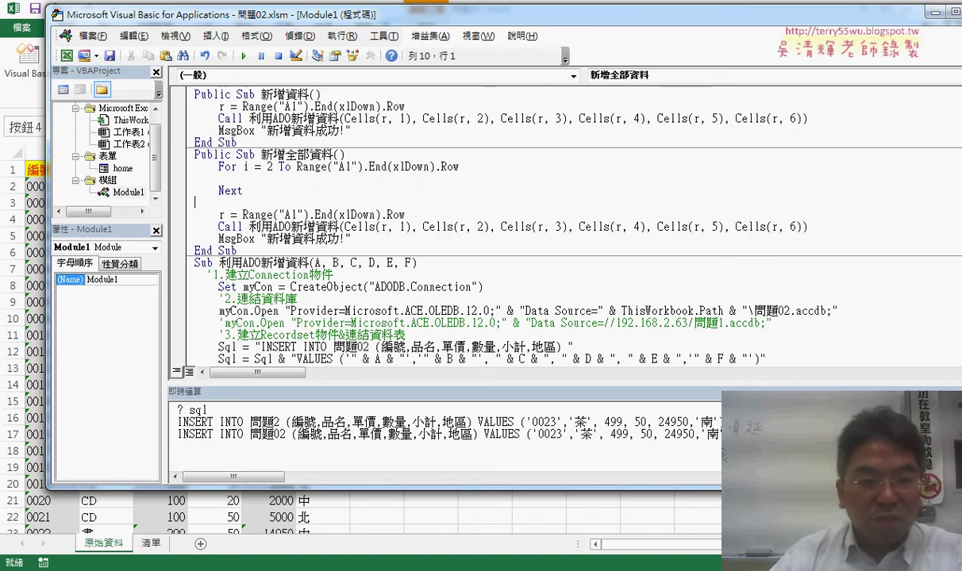
# - Delete the old r = Range(...).Row line and move the indented Call 利用ADO新增資料 inside the loop
pyautogui.moveTo(422, 218); pyautogui.dragTo(149, 210)
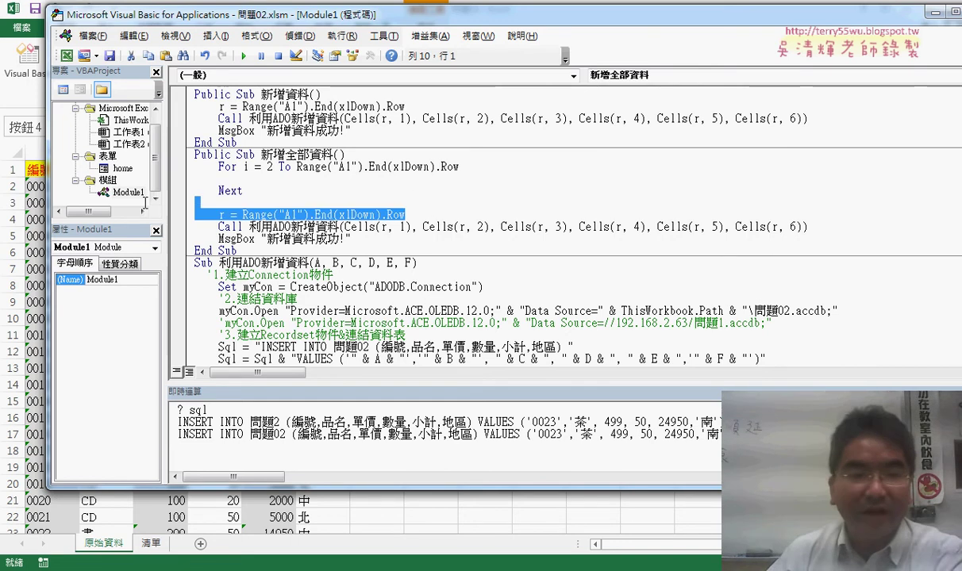
pyautogui.press('Delete')
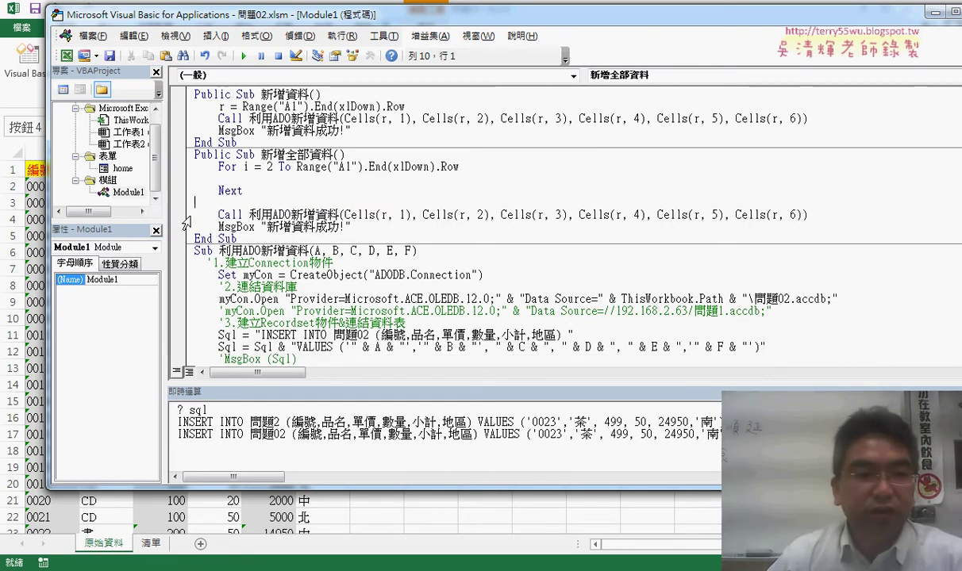
pyautogui.click(186, 216)
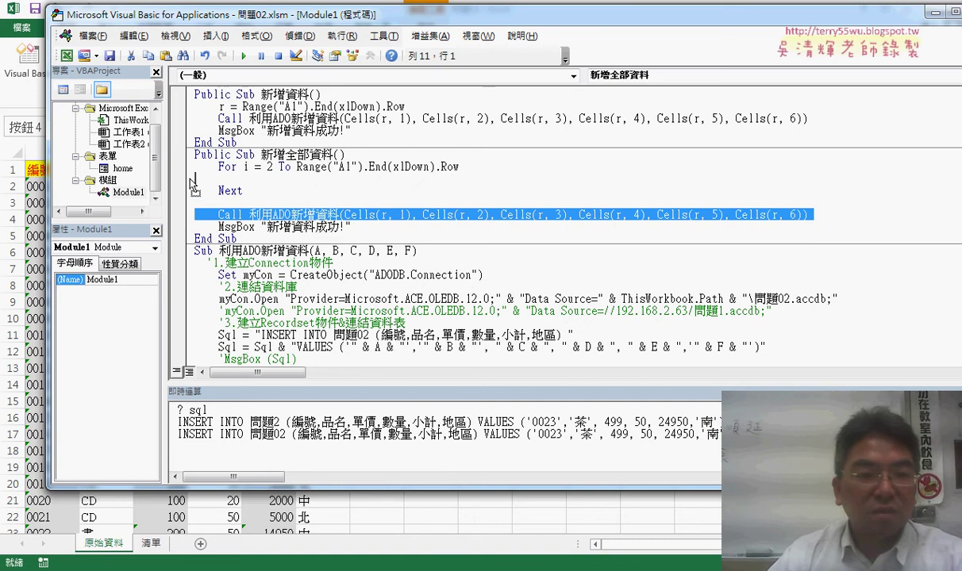
pyautogui.moveTo(193, 184); pyautogui.dragTo(218, 178)
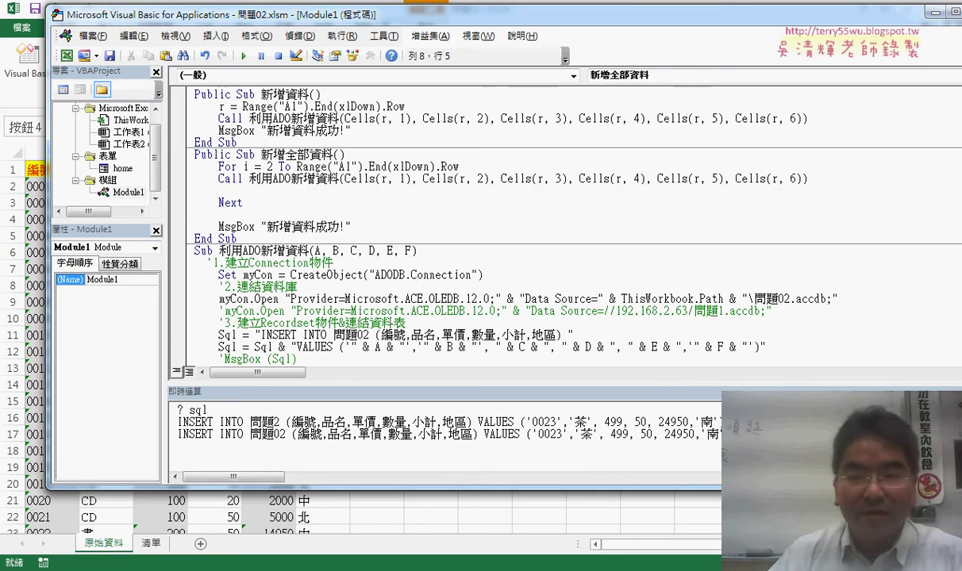
pyautogui.press('Tab')
# - Remove the blank line after the Call and change r to i in Cells(r, 1) through Cells(r, 6)
pyautogui.click(857, 182)
pyautogui.press('Delete')
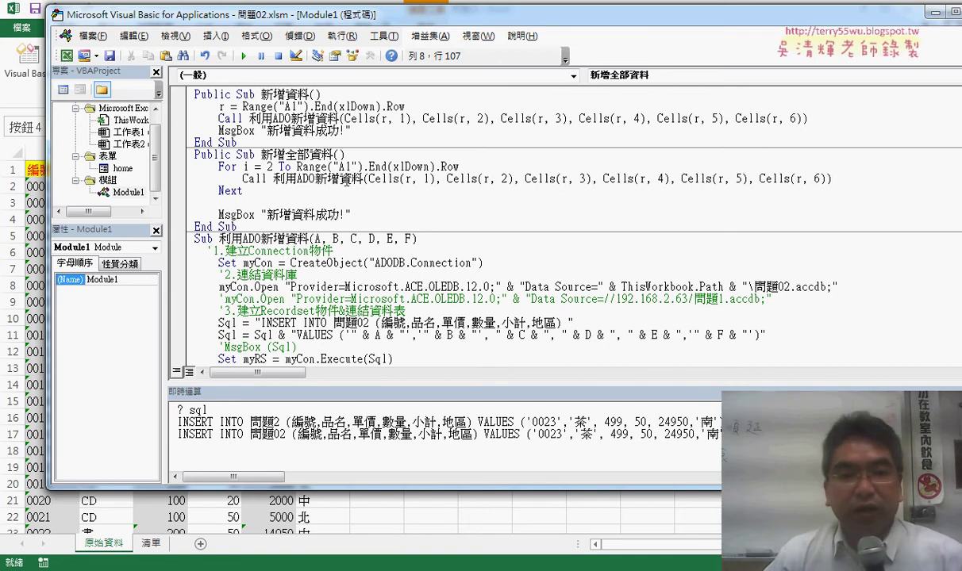
pyautogui.doubleClick(409, 178)
pyautogui.write('i')
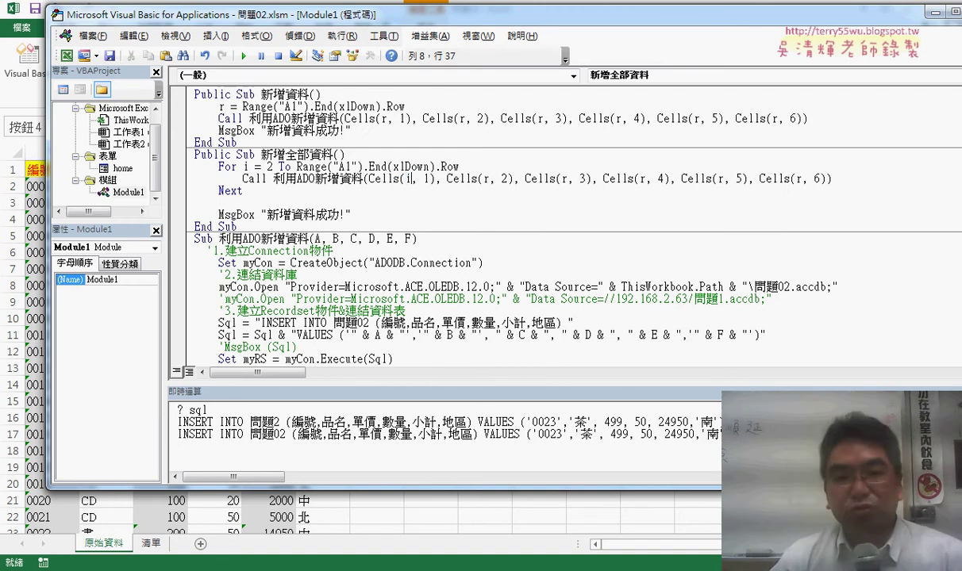
pyautogui.doubleClick(490, 178)
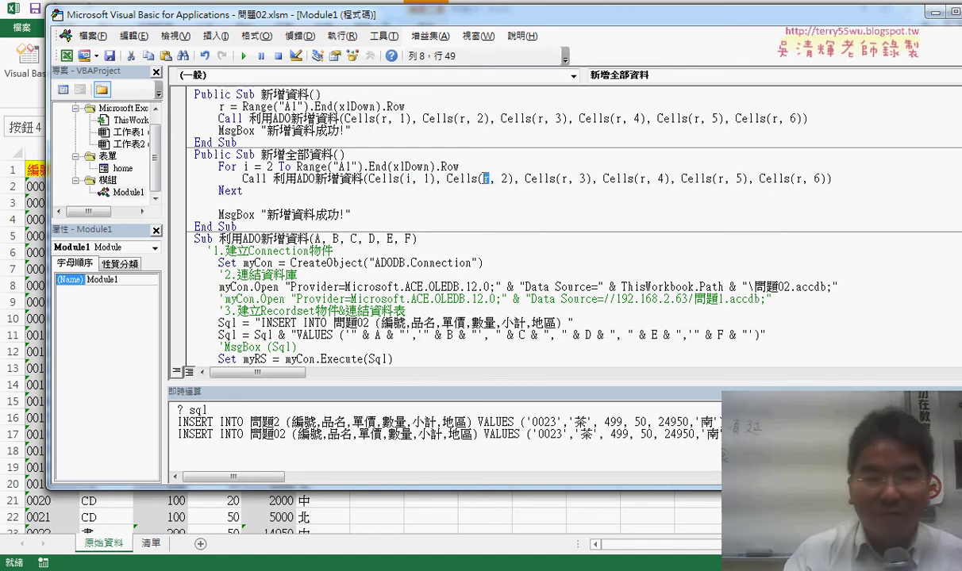
pyautogui.write('i')
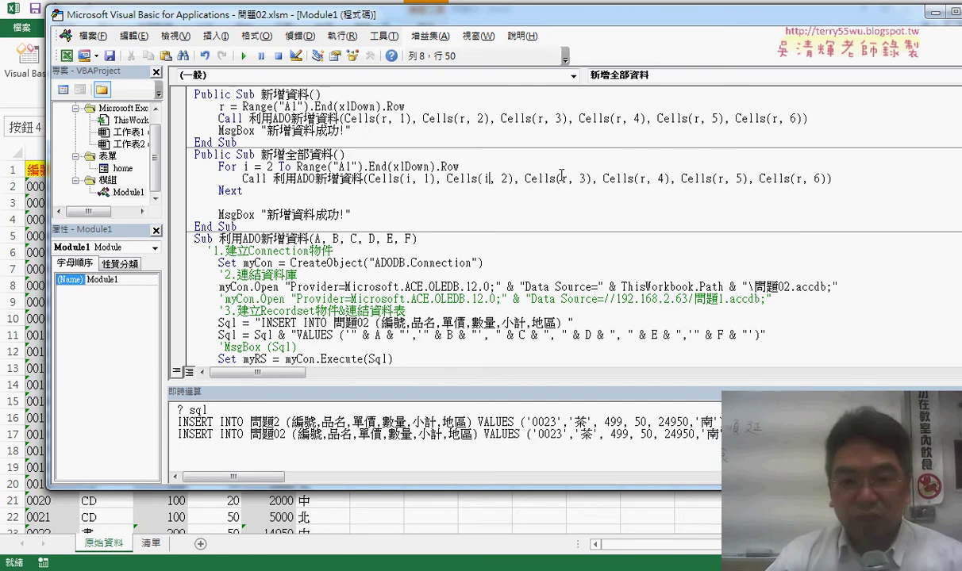
pyautogui.doubleClick(564, 179)
pyautogui.write('i')
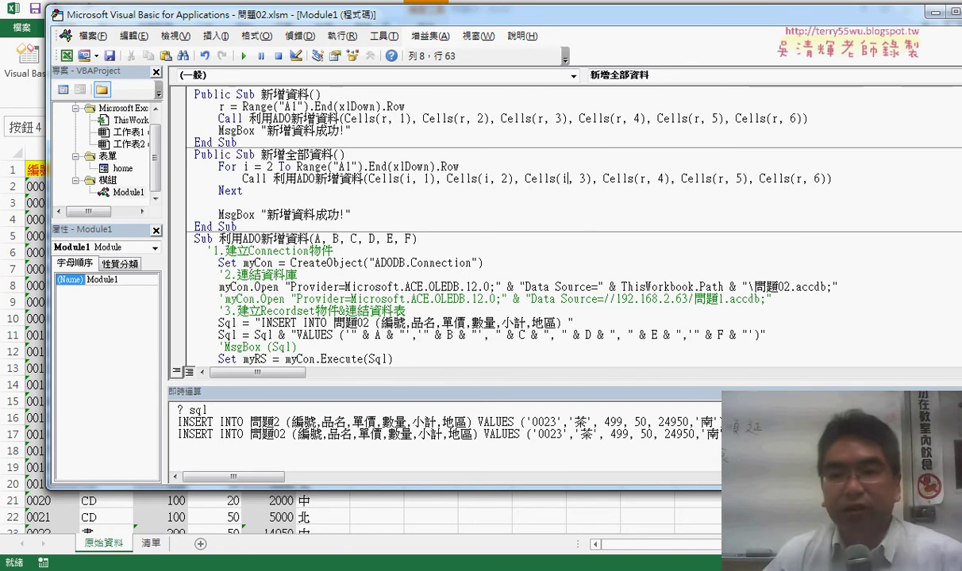
pyautogui.doubleClick(645, 178)
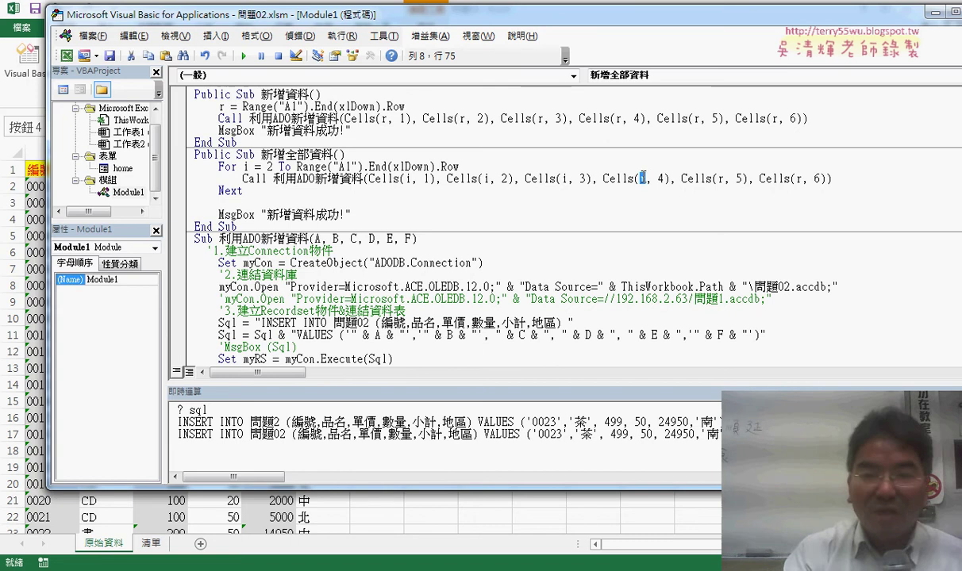
pyautogui.write('i')
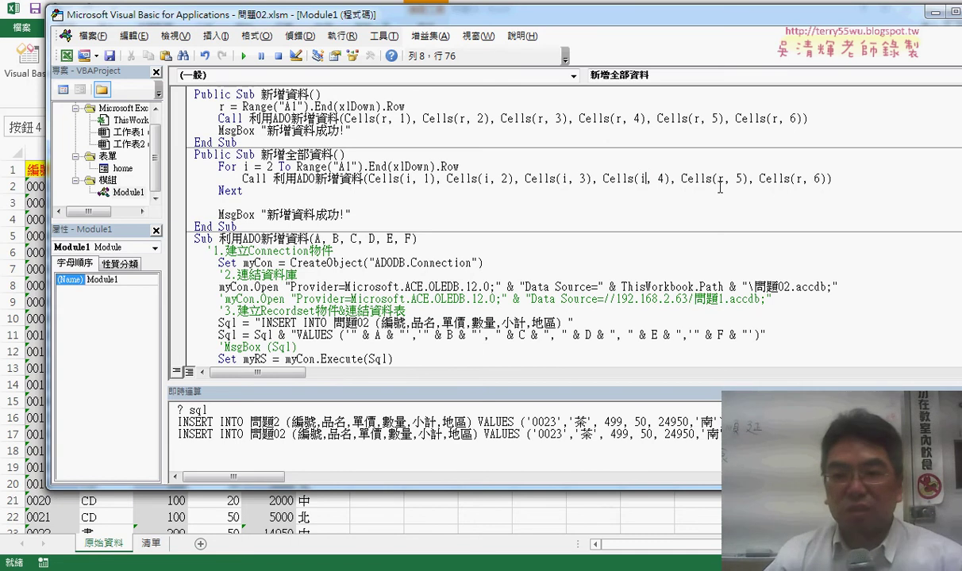
pyautogui.doubleClick(723, 179)
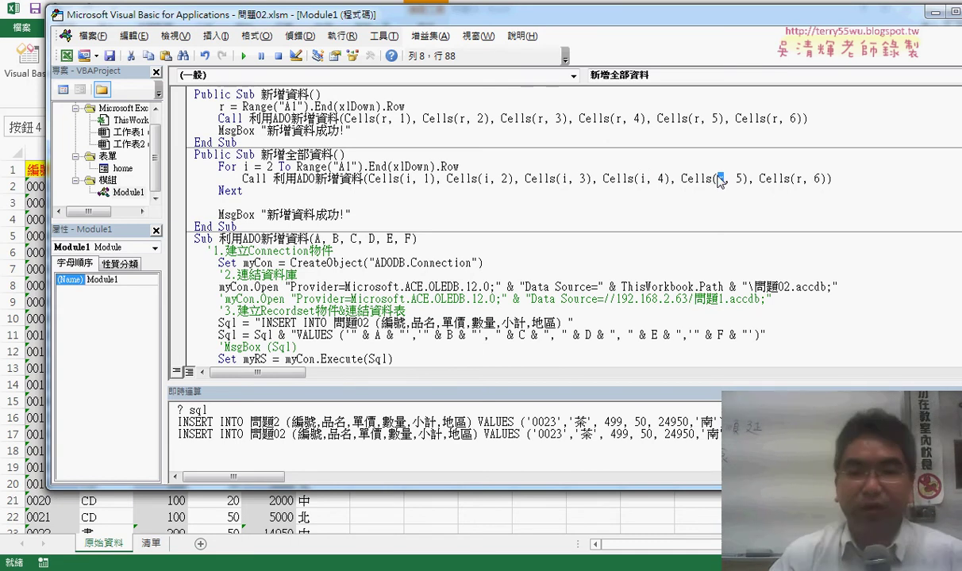
pyautogui.write('i')
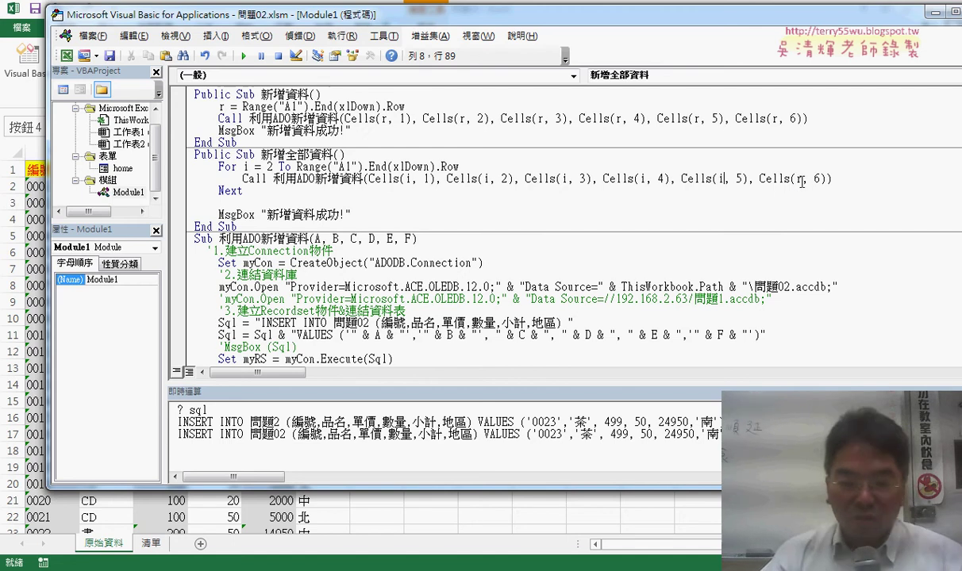
pyautogui.doubleClick(799, 179)
pyautogui.write('i')
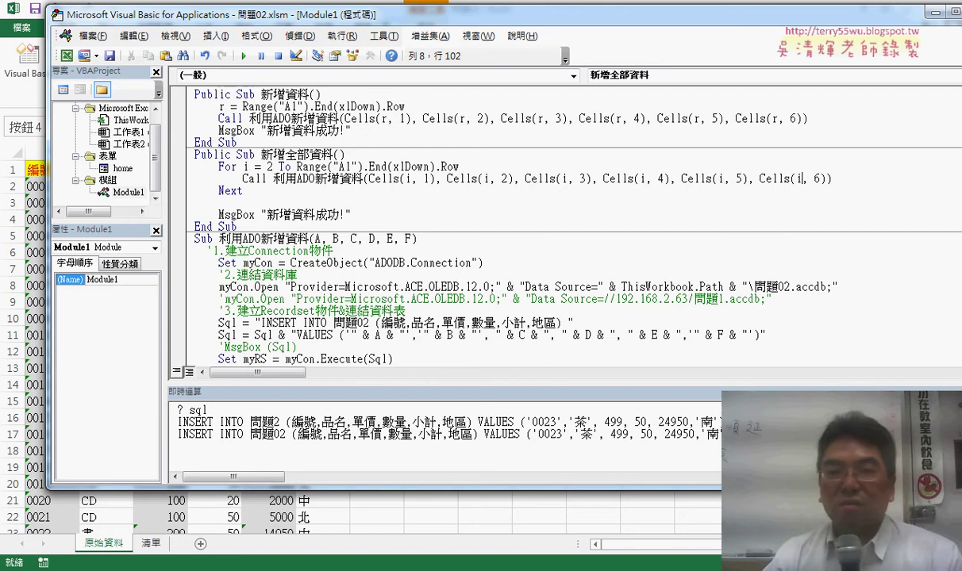
pyautogui.click(829, 260)
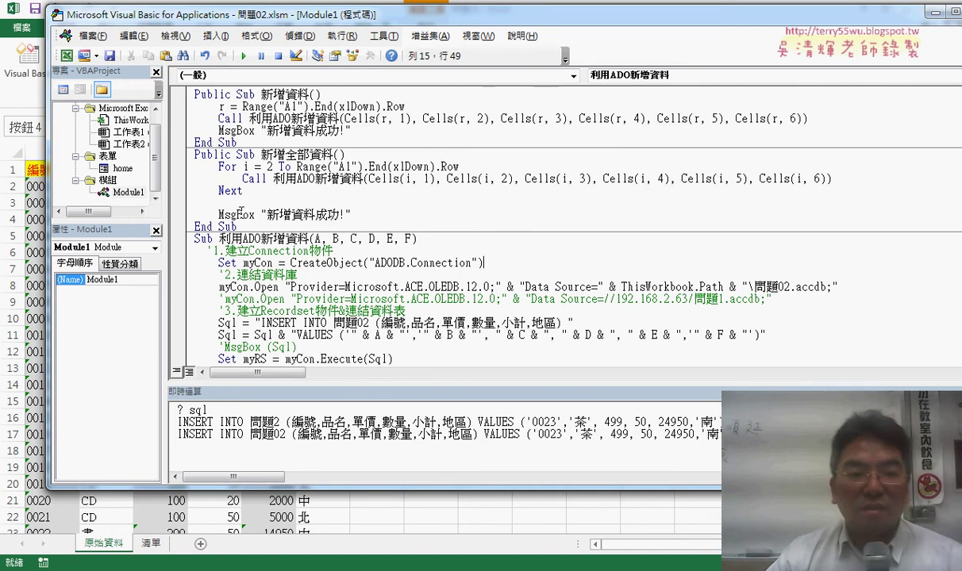
# - Change the MsgBox text to "新增全部資料成功!"
pyautogui.moveTo(217, 214); pyautogui.dragTo(251, 214)
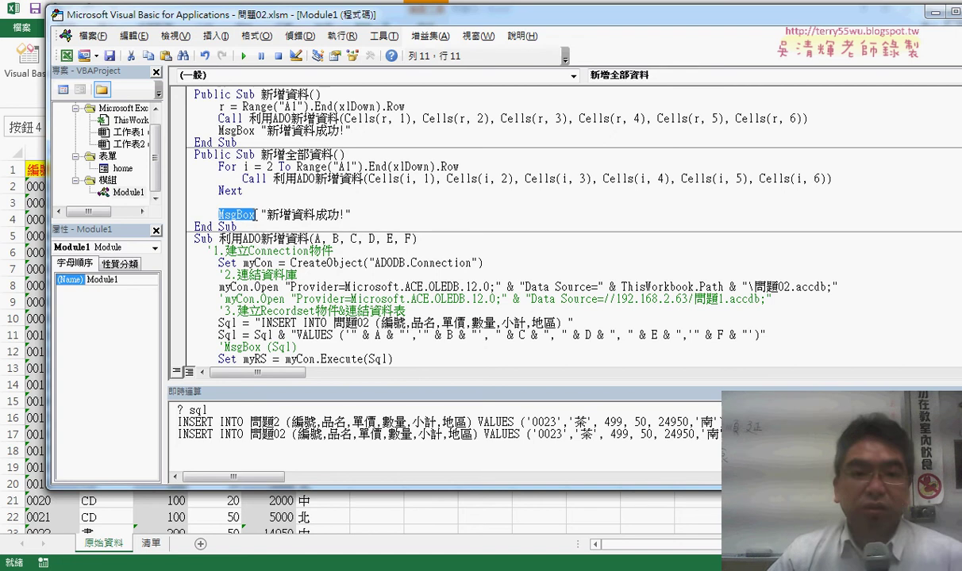
pyautogui.click(363, 213)
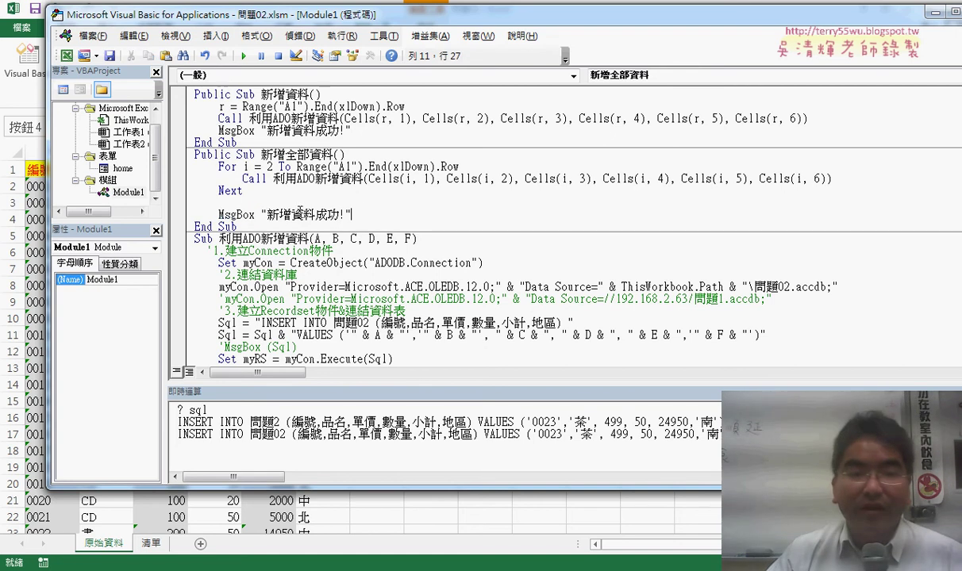
pyautogui.click(319, 215)
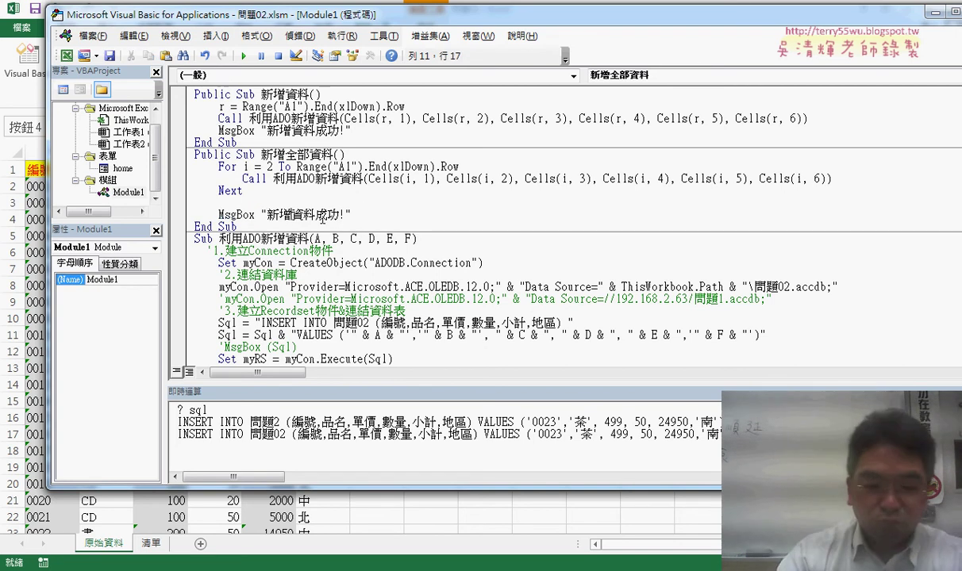
pyautogui.press('Down')
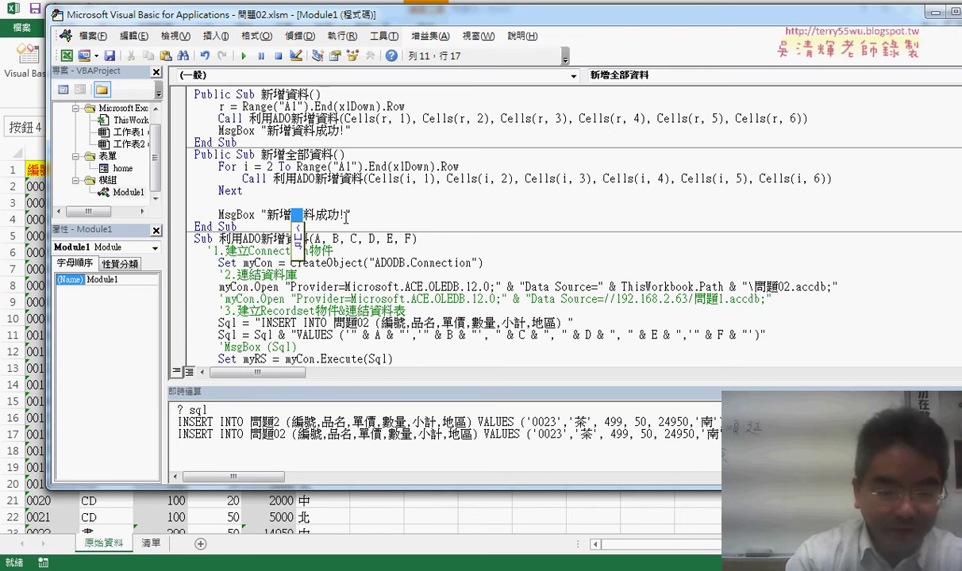
pyautogui.write('全部')
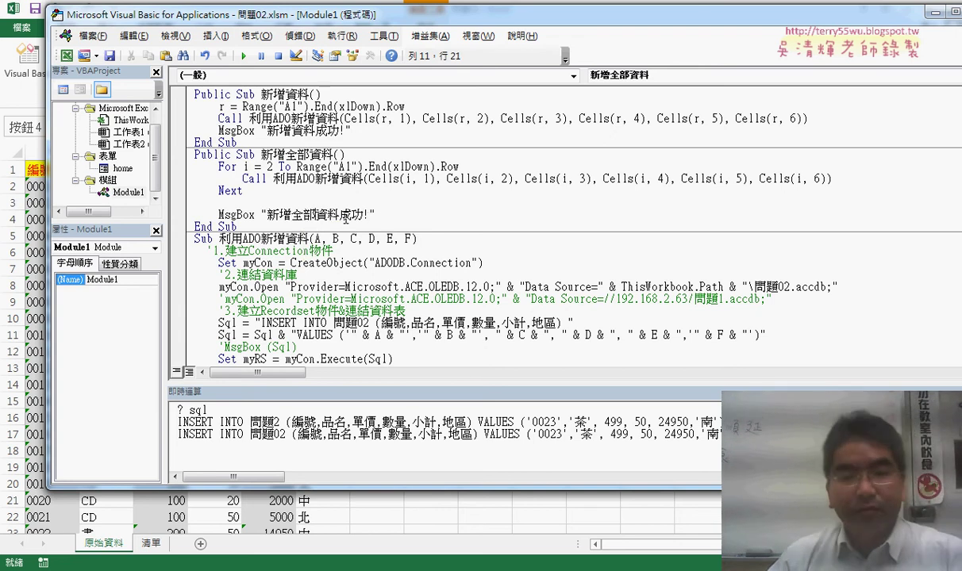
# - Add vbInformation as the MsgBox's icon argument
pyautogui.click(395, 215)
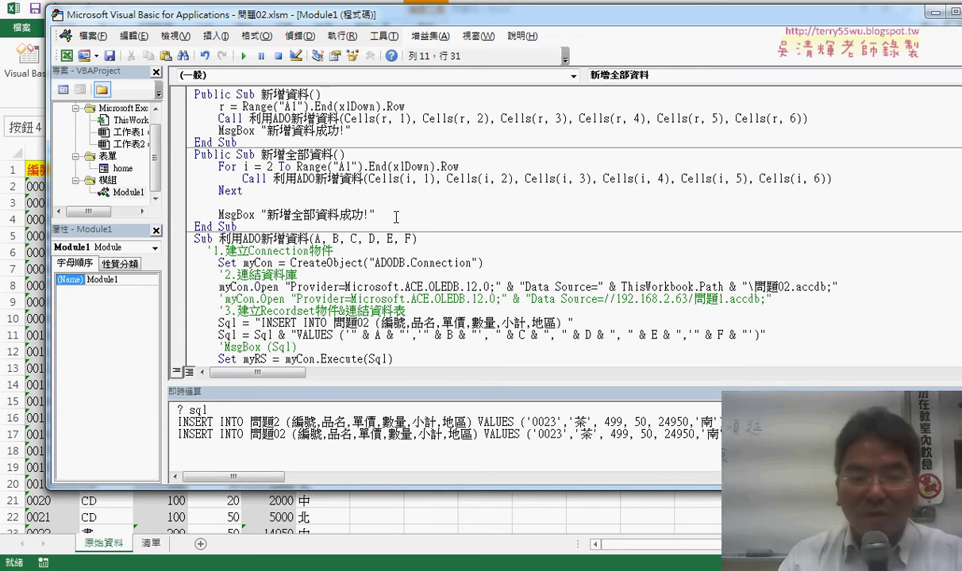
pyautogui.write(',')
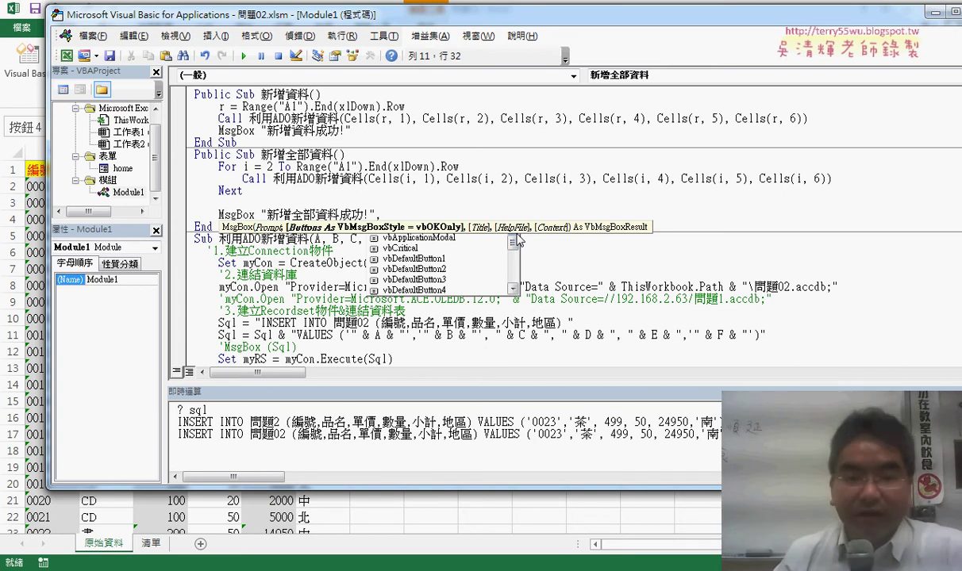
pyautogui.click(513, 289)
pyautogui.click(514, 289)
pyautogui.click(514, 289)
pyautogui.click(514, 289)
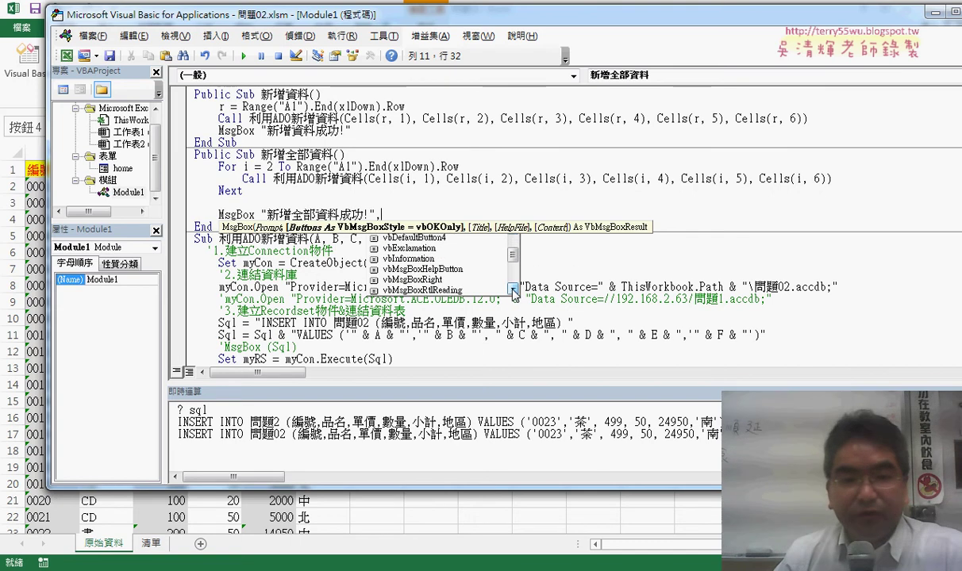
pyautogui.doubleClick(409, 259)
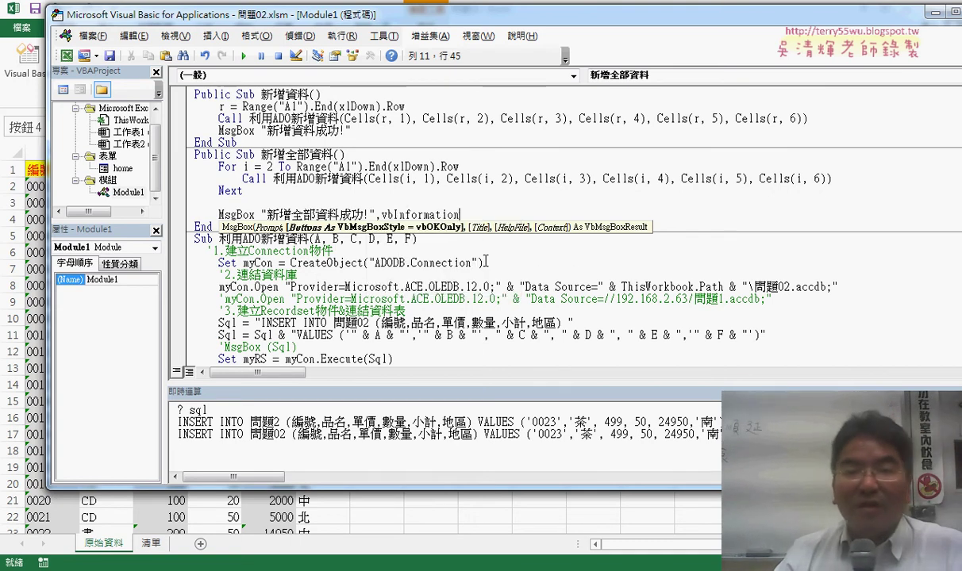
pyautogui.click(473, 287)
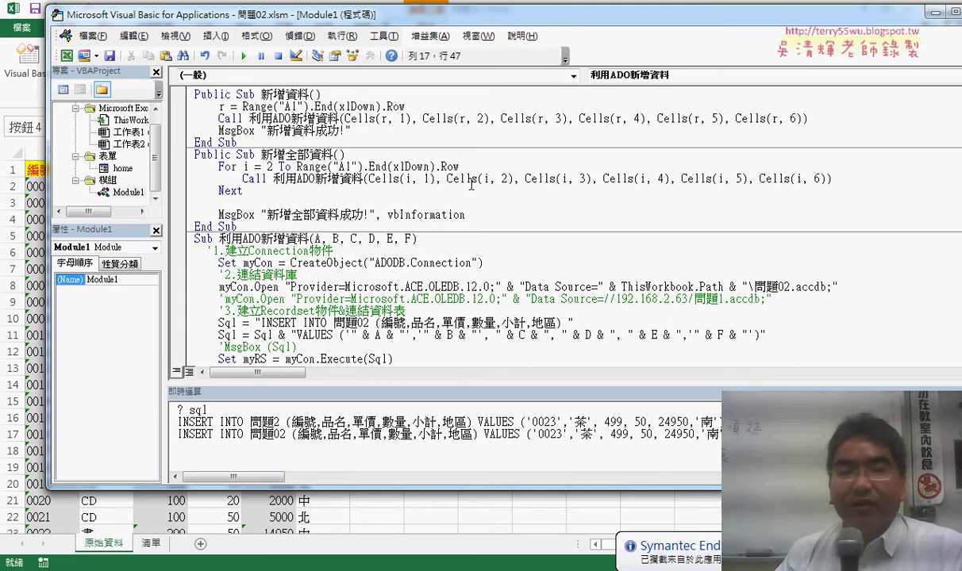
# - Move the code window aside and compare the 新增資料 and 新增全部資料 macros
pyautogui.moveTo(445, 14); pyautogui.dragTo(597, 27)
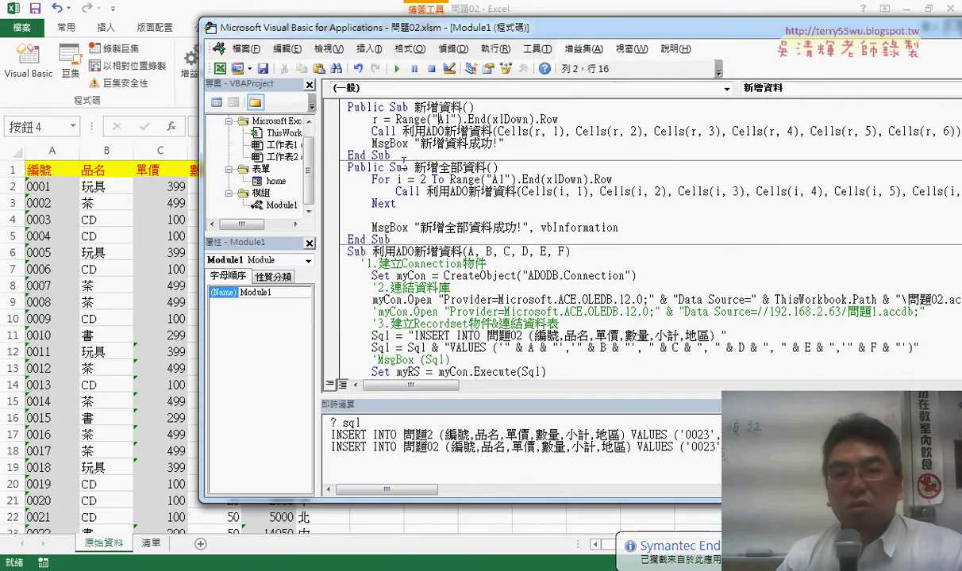
pyautogui.moveTo(403, 161); pyautogui.dragTo(347, 107)
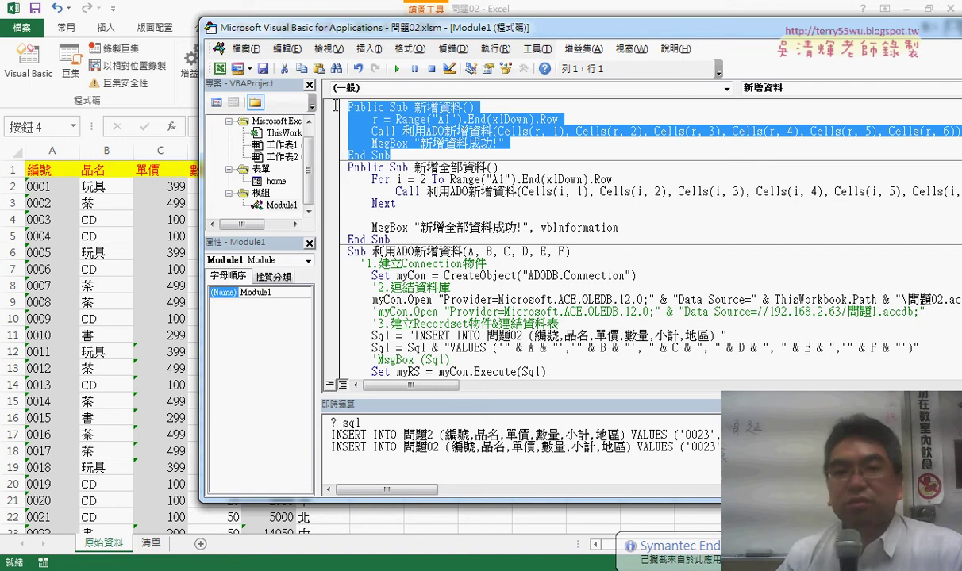
pyautogui.moveTo(399, 224); pyautogui.dragTo(347, 162)
pyautogui.click(397, 203)
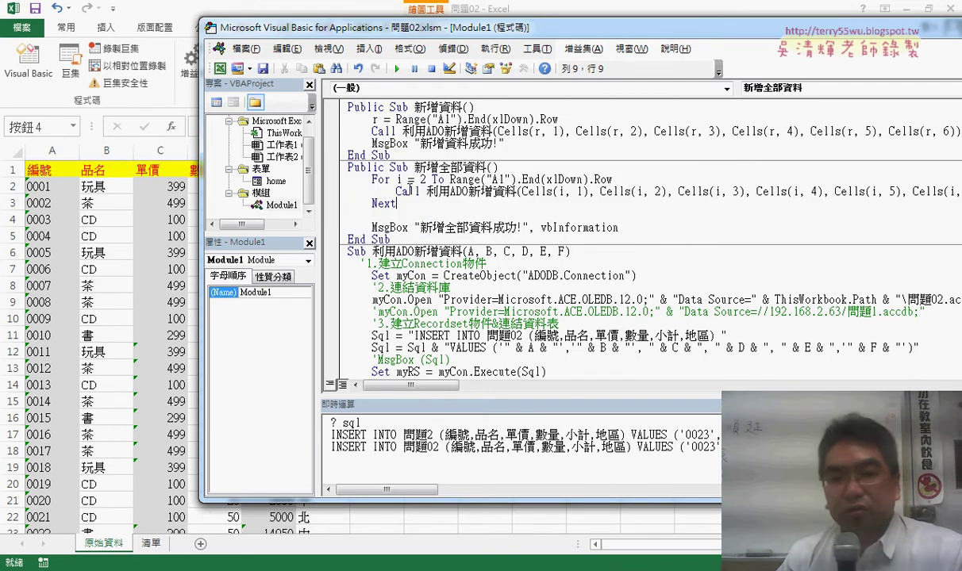
# - Run the 新增全部資料 macro, close its 新增全部資料成功! message, and return to the Excel workbook
pyautogui.click(407, 191)
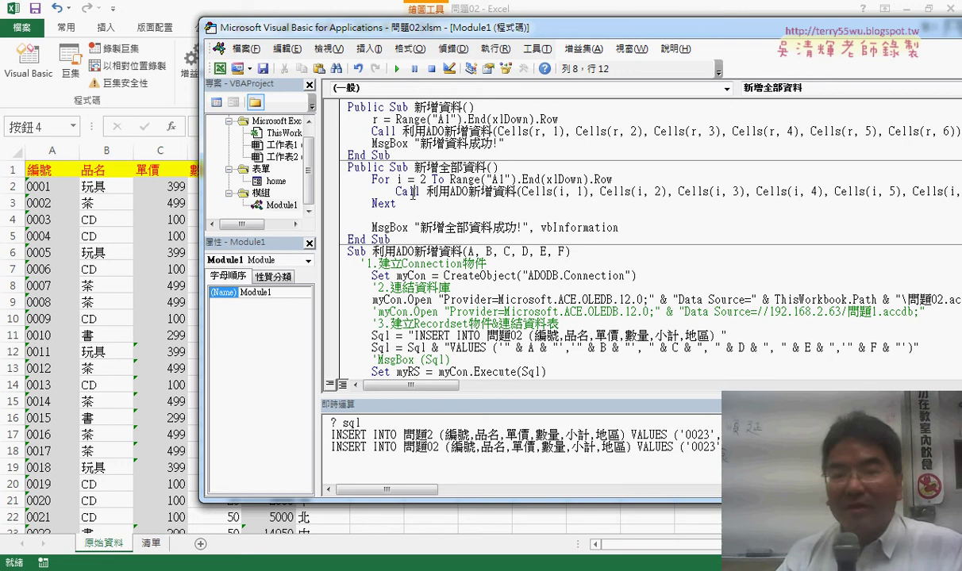
pyautogui.click(413, 300)
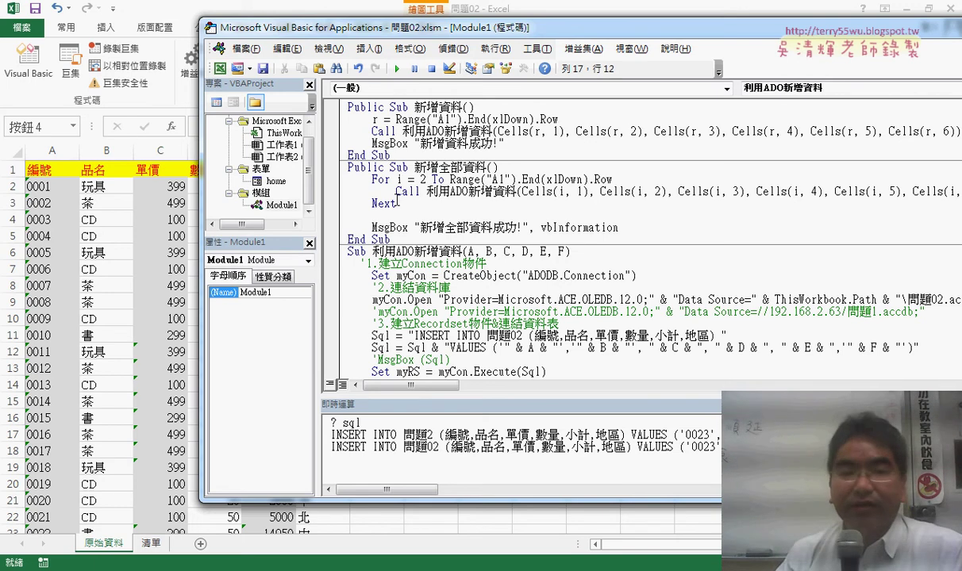
pyautogui.click(414, 192)
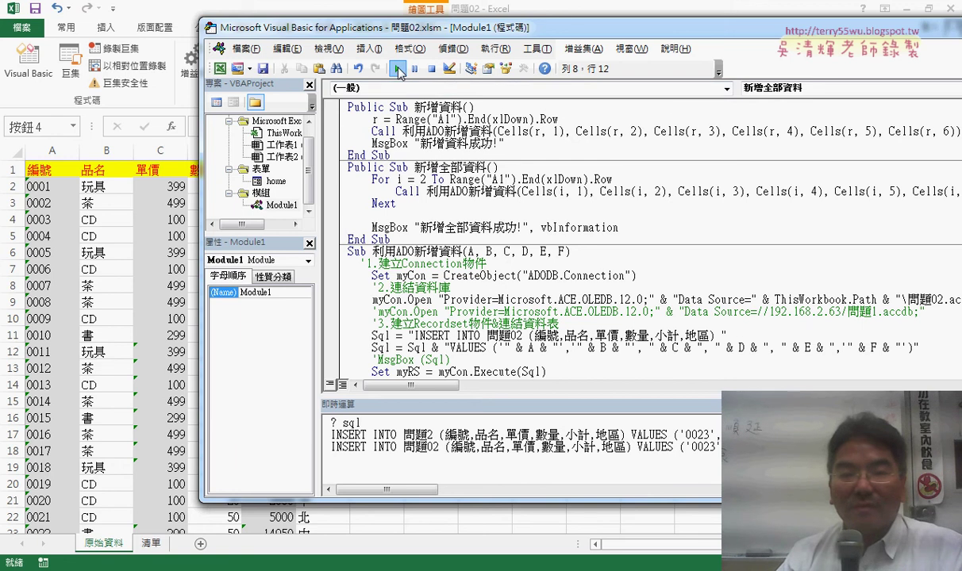
pyautogui.click(398, 69)
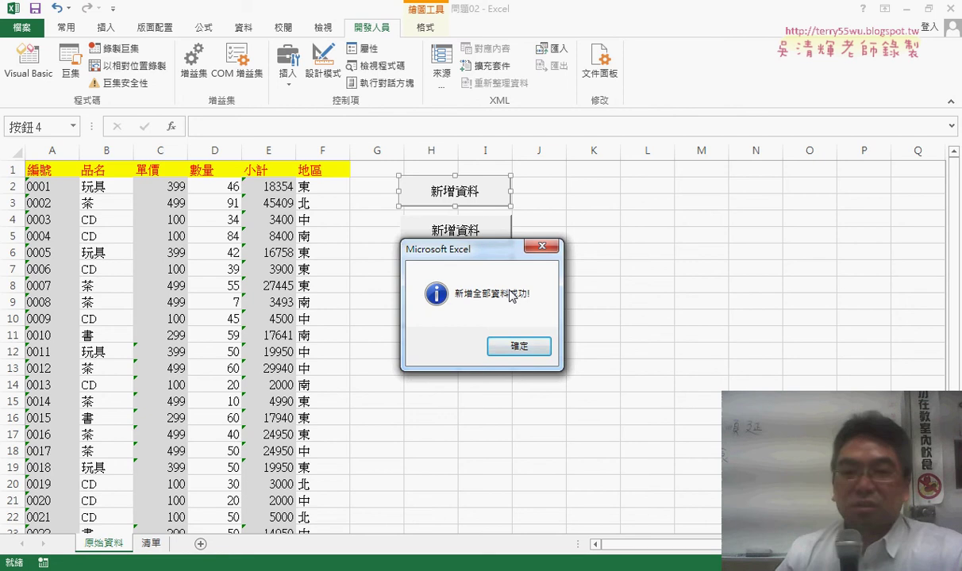
pyautogui.click(519, 346)
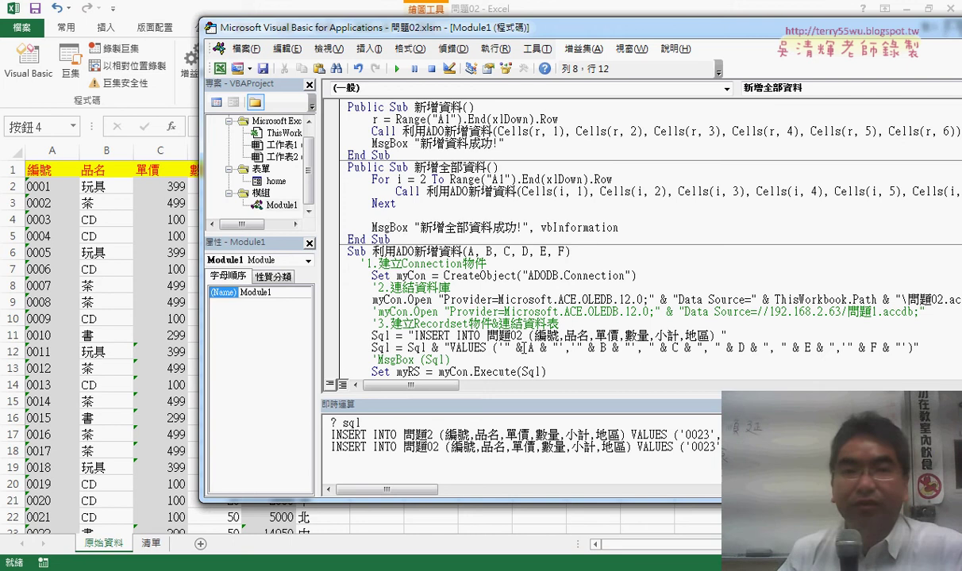
pyautogui.click(553, 6)
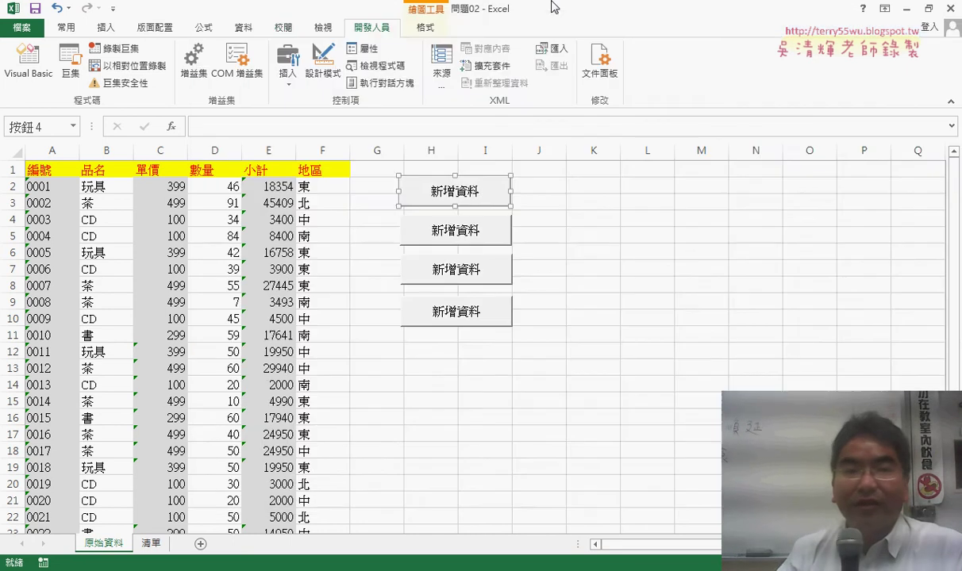
# - Check Review > Share Workbook, then refresh Access's 問題02 table to confirm all 23 records
pyautogui.click(275, 30)
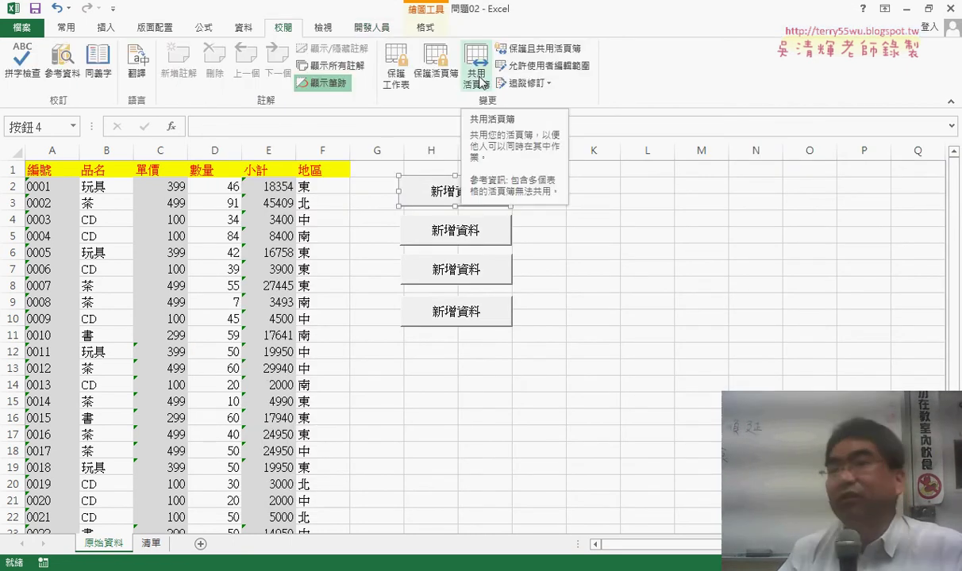
pyautogui.click(480, 82)
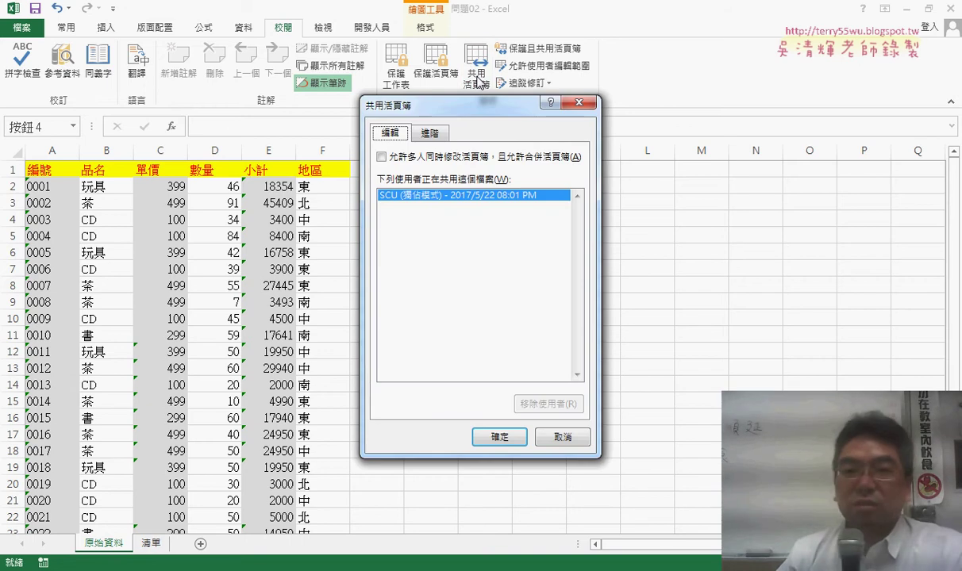
pyautogui.click(576, 102)
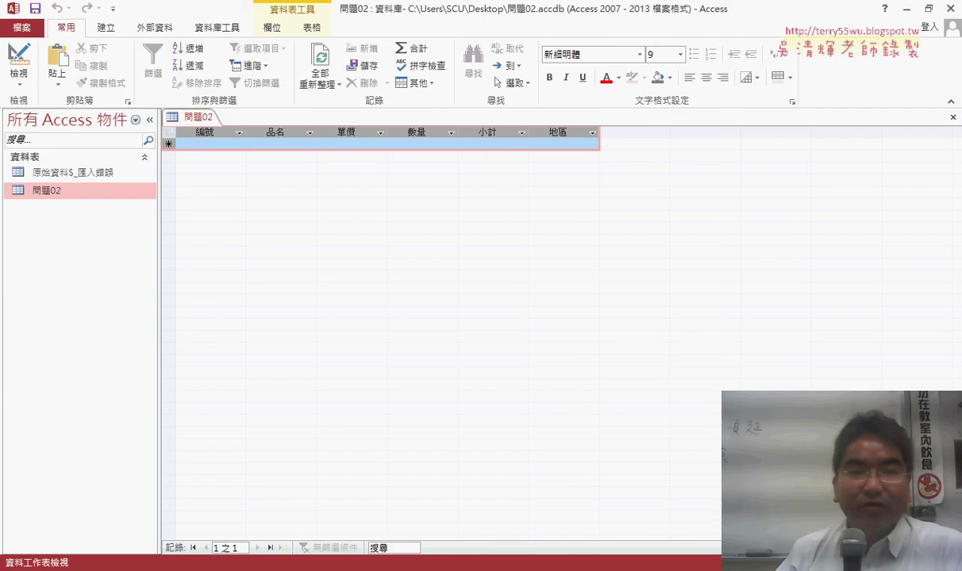
pyautogui.click(320, 60)
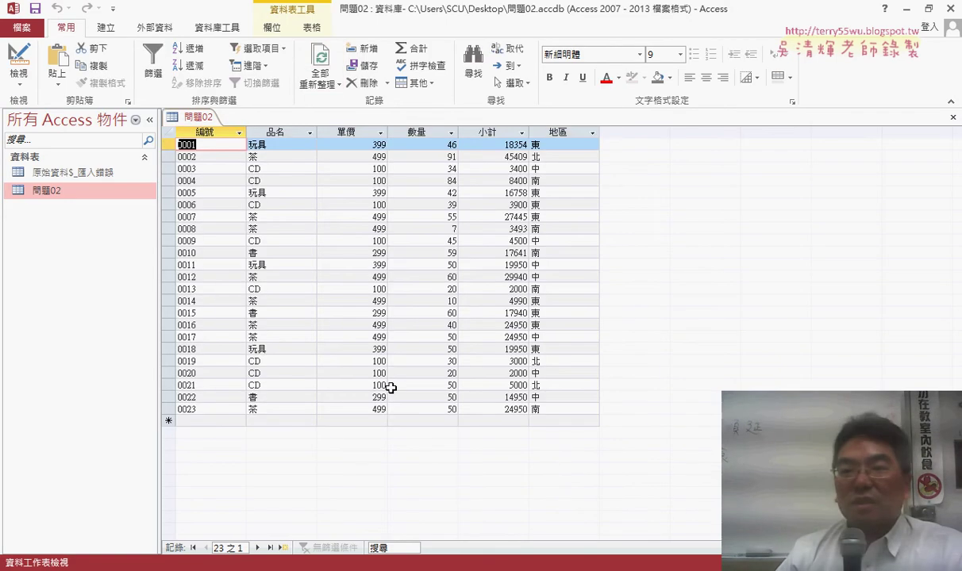
pyautogui.click(907, 9)
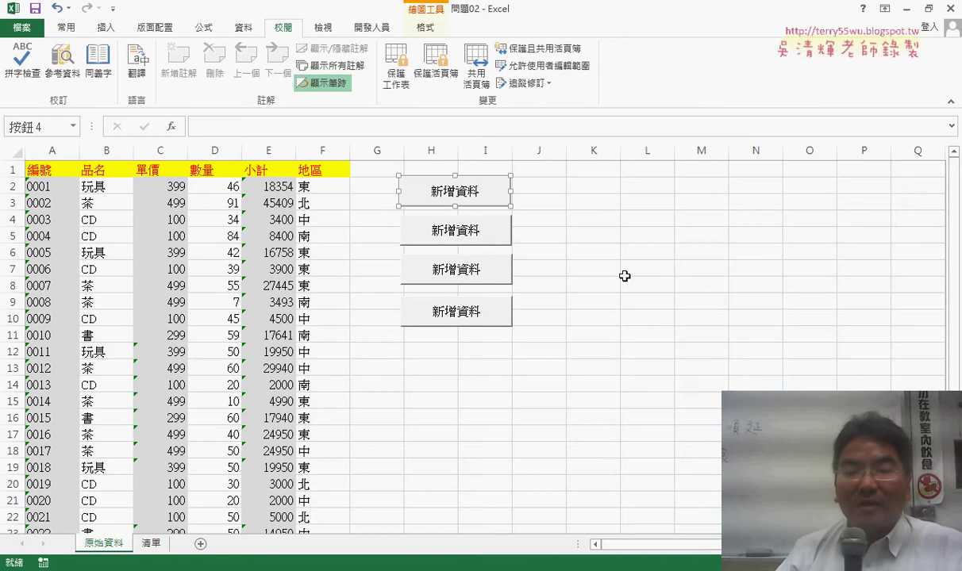
# - Assign the 新增全部資料 macro to the second button and relabel it 新增全部資料
pyautogui.rightClick(472, 238)
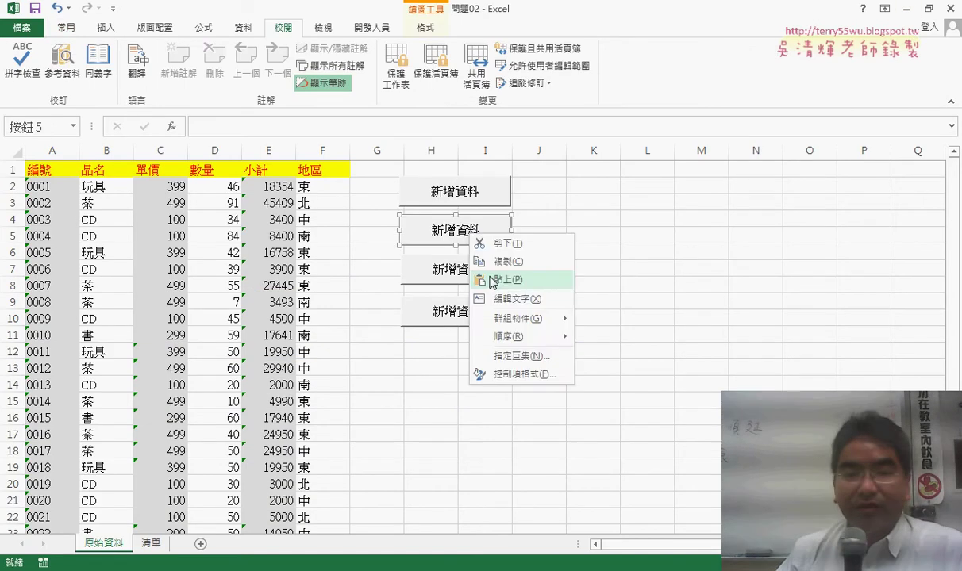
pyautogui.click(508, 339)
pyautogui.click(400, 255)
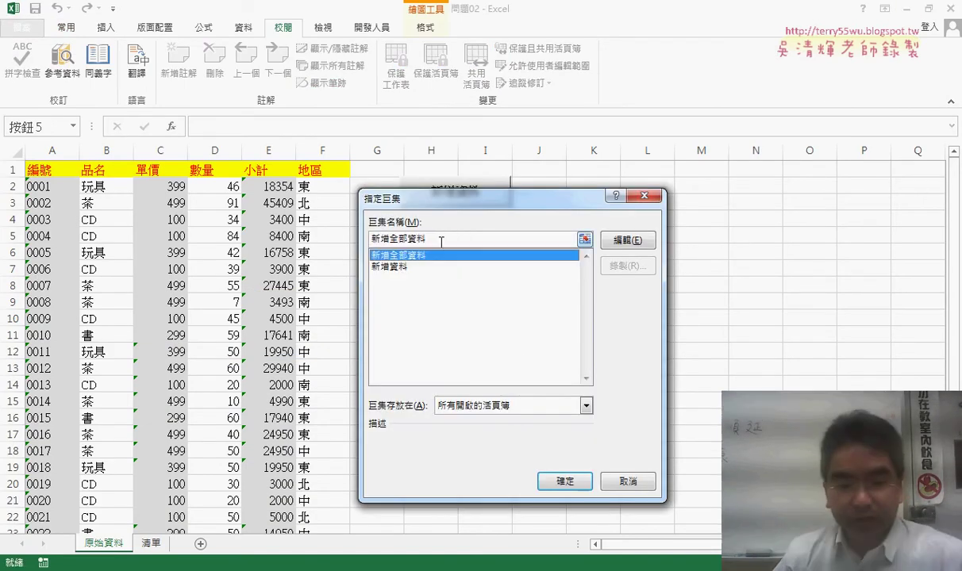
pyautogui.click(565, 481)
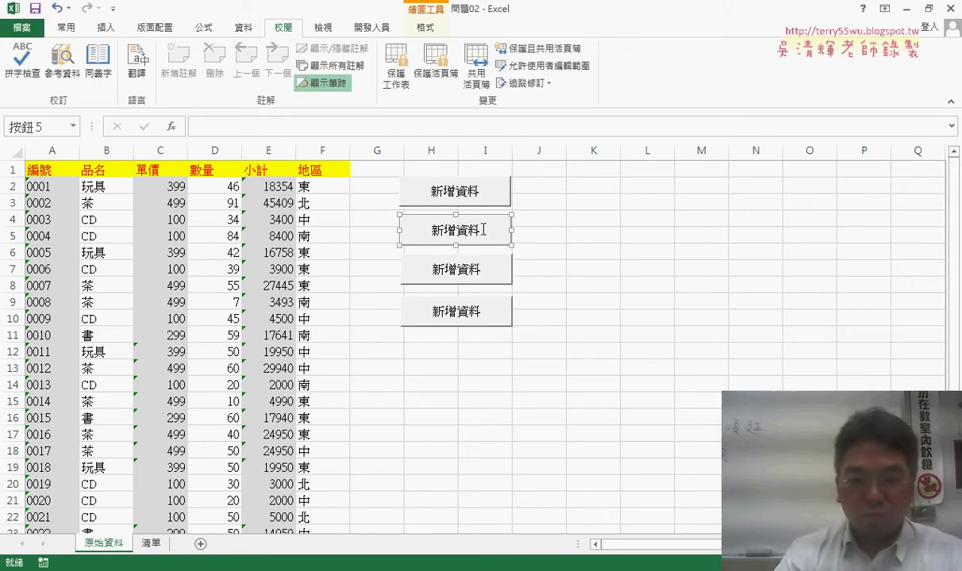
pyautogui.press('Delete')
pyautogui.press('Delete')
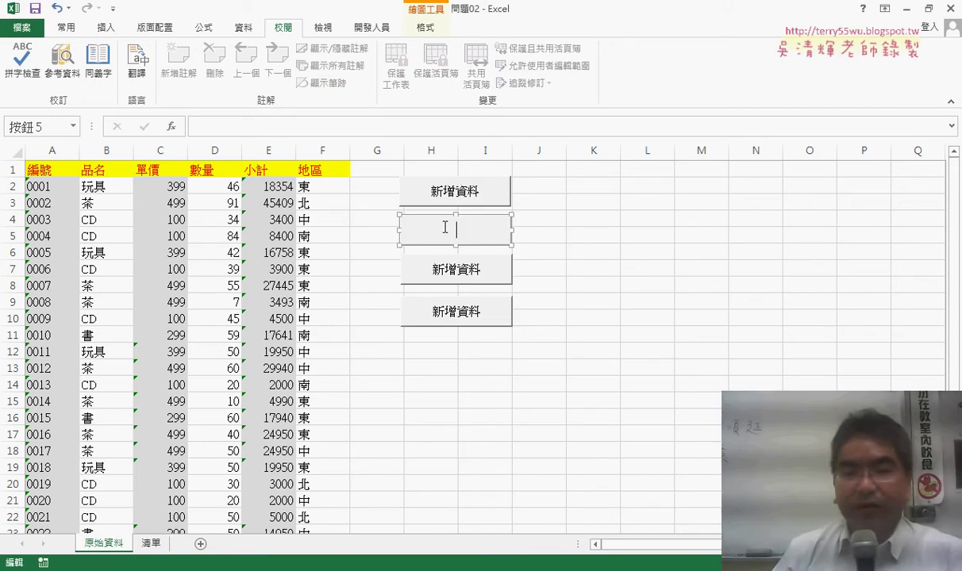
pyautogui.write('新增全部資料')
pyautogui.click(646, 250)
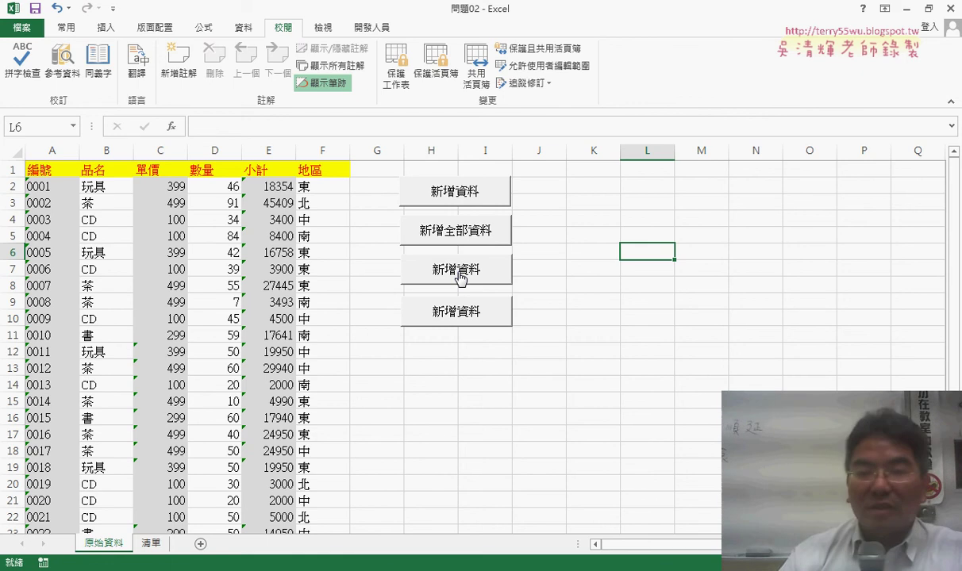
pyautogui.moveTo(603, 289)
pyautogui.mouseDown()
pyautogui.moveTo(606, 242)
pyautogui.moveTo(639, 272)
pyautogui.moveTo(652, 245)
pyautogui.moveTo(645, 304)
pyautogui.moveTo(655, 295)
pyautogui.mouseUp()
pyautogui.moveTo(277, 214)
pyautogui.mouseDown()
pyautogui.moveTo(322, 146)
pyautogui.moveTo(617, 223)
pyautogui.moveTo(624, 192)
pyautogui.mouseUp()
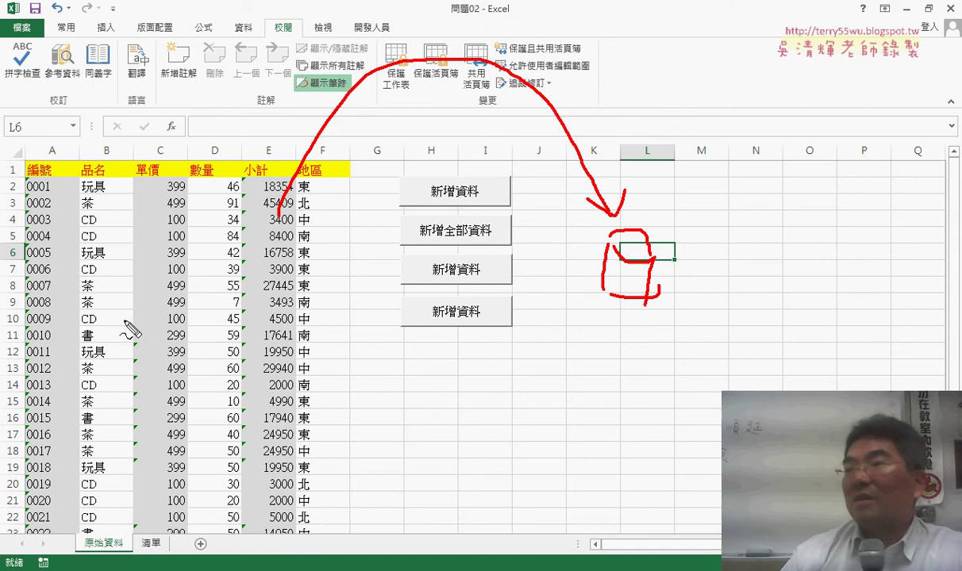
pyautogui.moveTo(177, 288); pyautogui.dragTo(115, 370)
pyautogui.moveTo(124, 300); pyautogui.dragTo(212, 379)
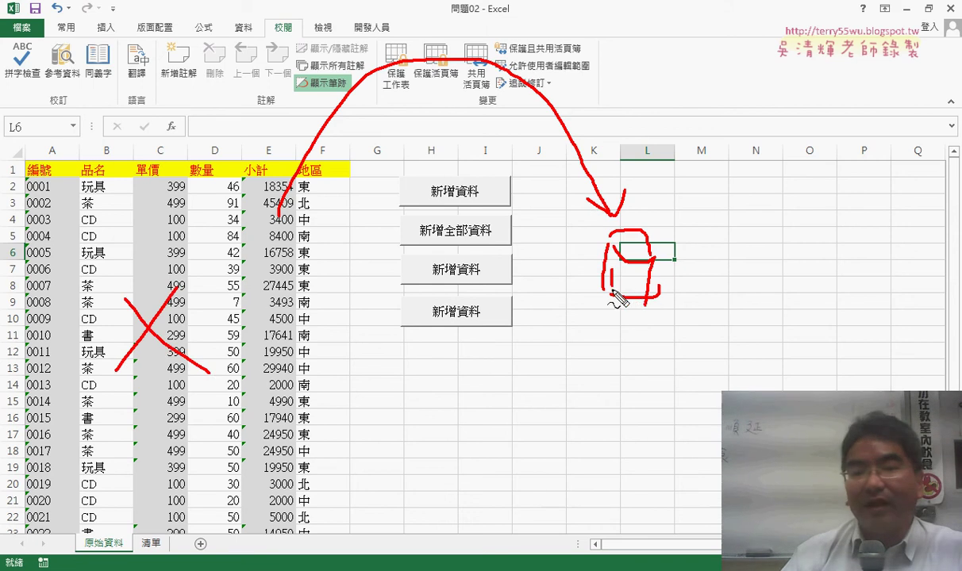
pyautogui.moveTo(666, 272)
pyautogui.mouseDown()
pyautogui.moveTo(609, 276)
pyautogui.moveTo(552, 429)
pyautogui.moveTo(313, 400)
pyautogui.moveTo(363, 387)
pyautogui.mouseUp()
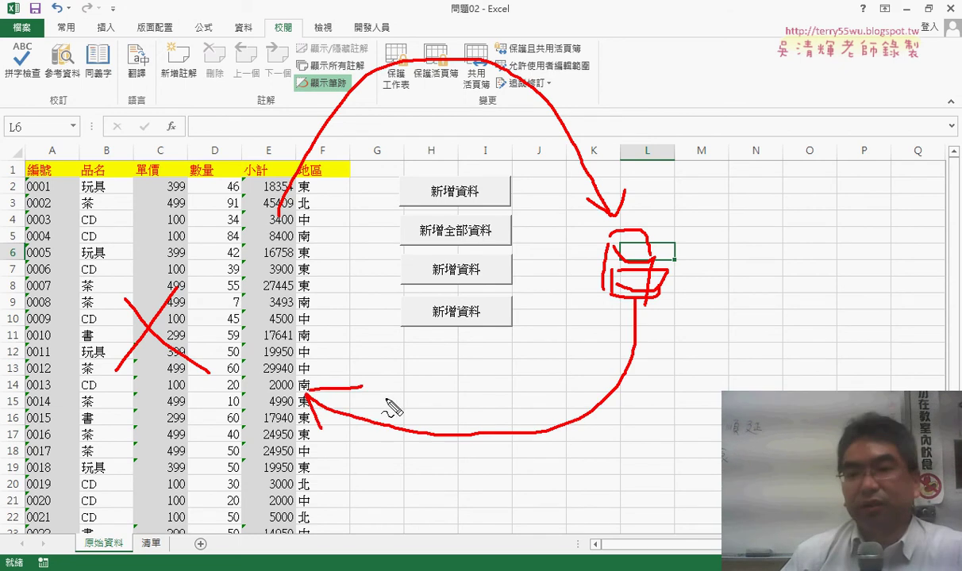
pyautogui.moveTo(632, 268)
pyautogui.mouseDown()
pyautogui.moveTo(657, 290)
pyautogui.moveTo(635, 289)
pyautogui.mouseUp()
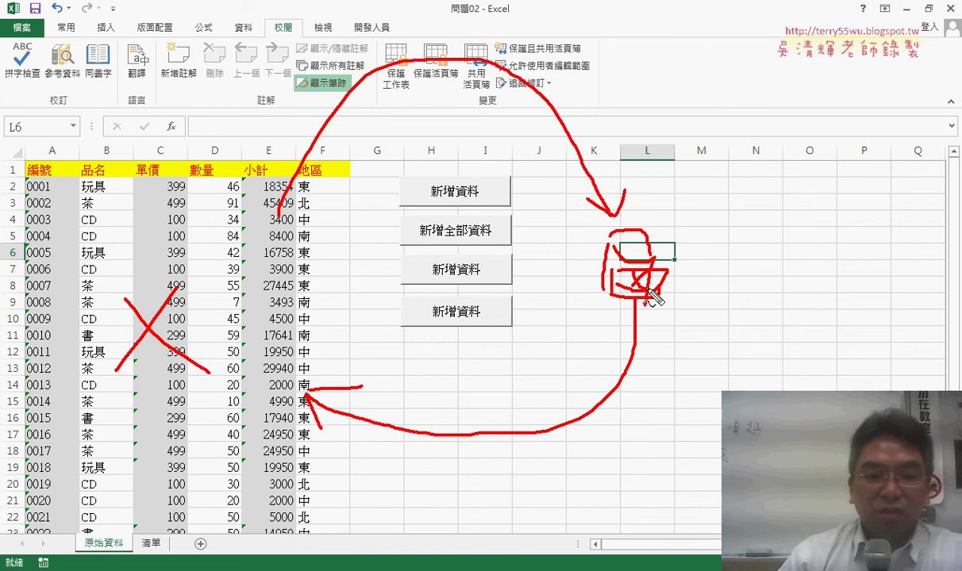
pyautogui.press('Escape')
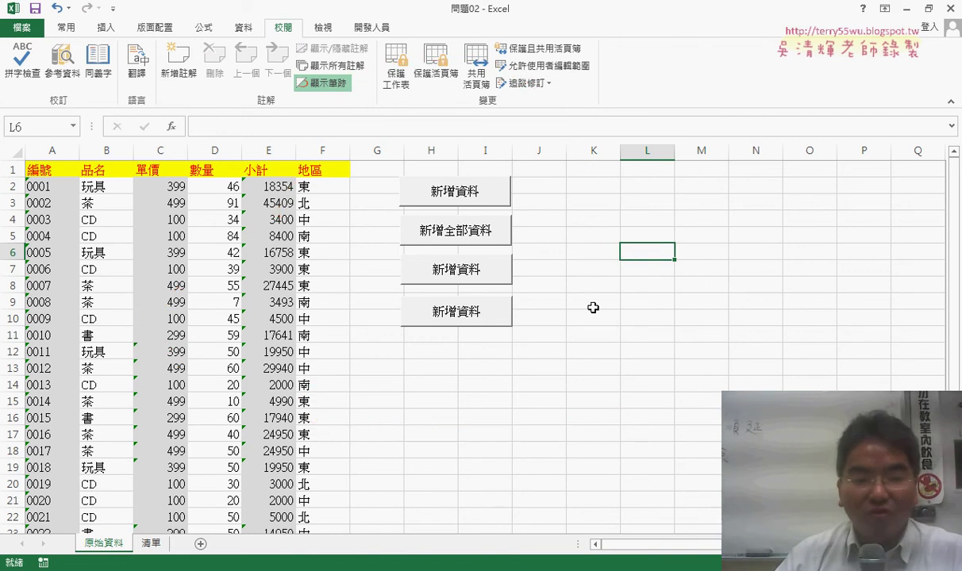
# - Run 新增全部資料 from the VBA editor, close its success message, and select vbInformation
pyautogui.click(277, 477)
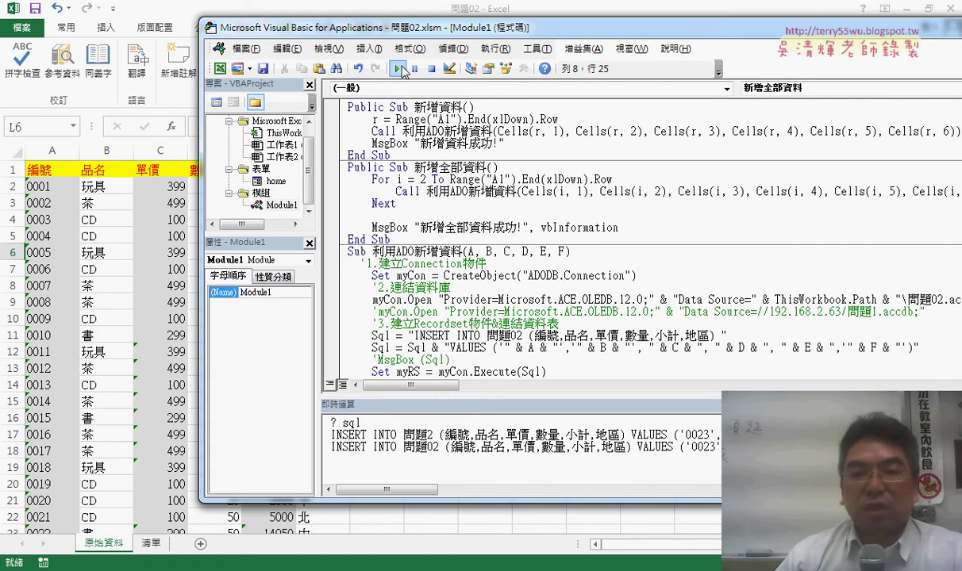
pyautogui.click(396, 69)
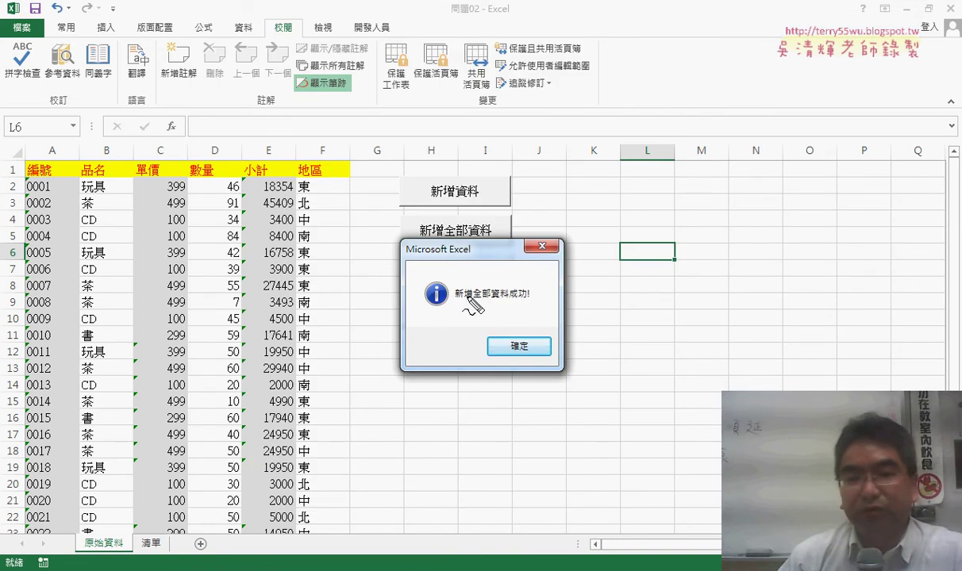
pyautogui.moveTo(454, 316)
pyautogui.mouseDown()
pyautogui.moveTo(422, 316)
pyautogui.moveTo(419, 272)
pyautogui.moveTo(441, 274)
pyautogui.moveTo(455, 316)
pyautogui.mouseUp()
pyautogui.moveTo(508, 253)
pyautogui.mouseDown()
pyautogui.moveTo(457, 293)
pyautogui.moveTo(479, 289)
pyautogui.mouseUp()
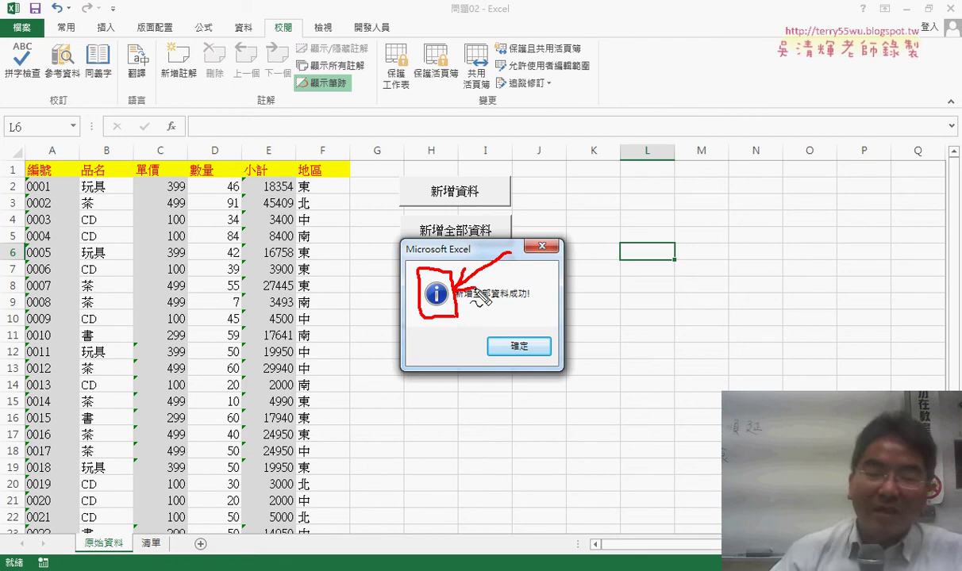
pyautogui.press('Escape')
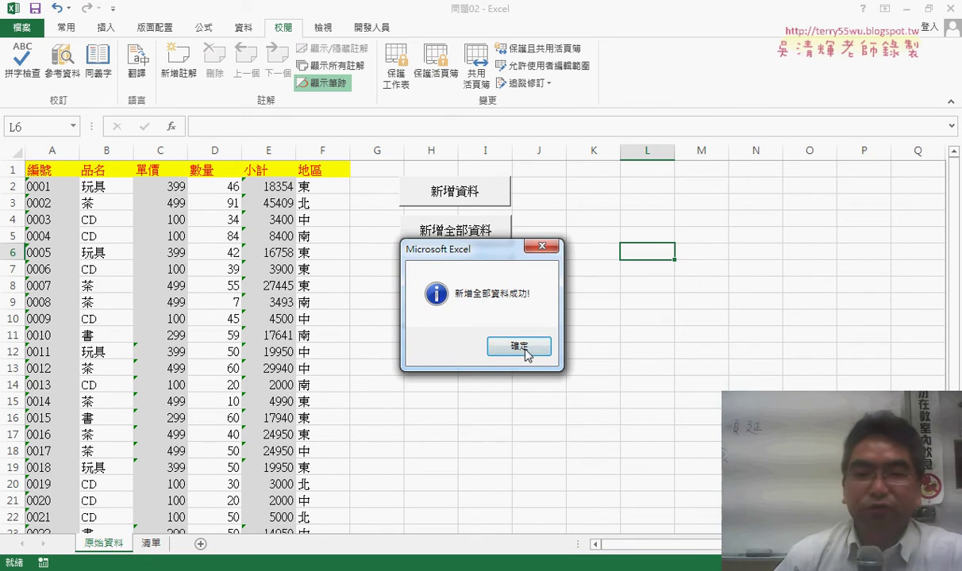
pyautogui.click(524, 350)
pyautogui.moveTo(635, 227); pyautogui.dragTo(535, 237)
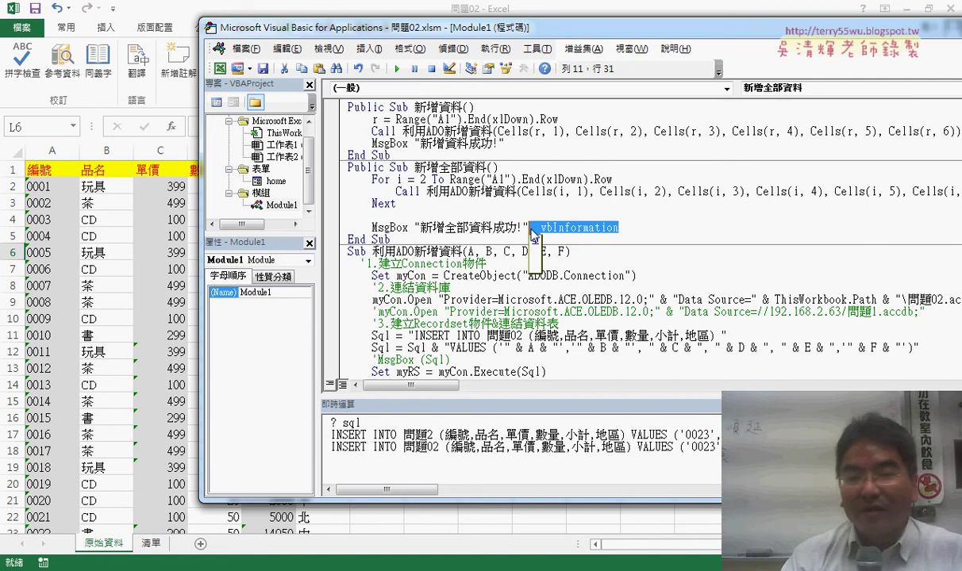
# - Switch the MsgBox style to vbCritical and rerun the macro to see the error icon
pyautogui.write(',')
pyautogui.press('Down')
pyautogui.press('Down')
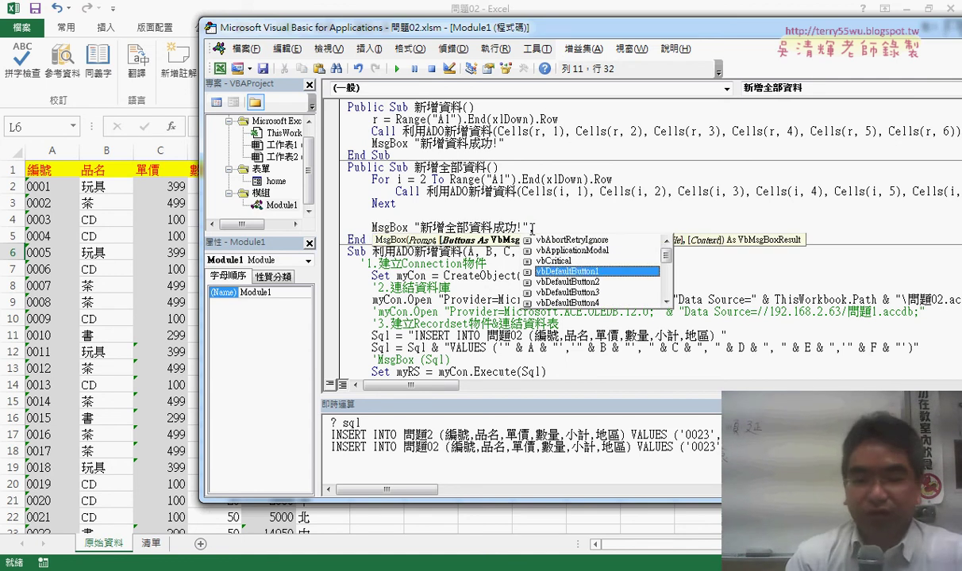
pyautogui.press('Down')
pyautogui.press('space')
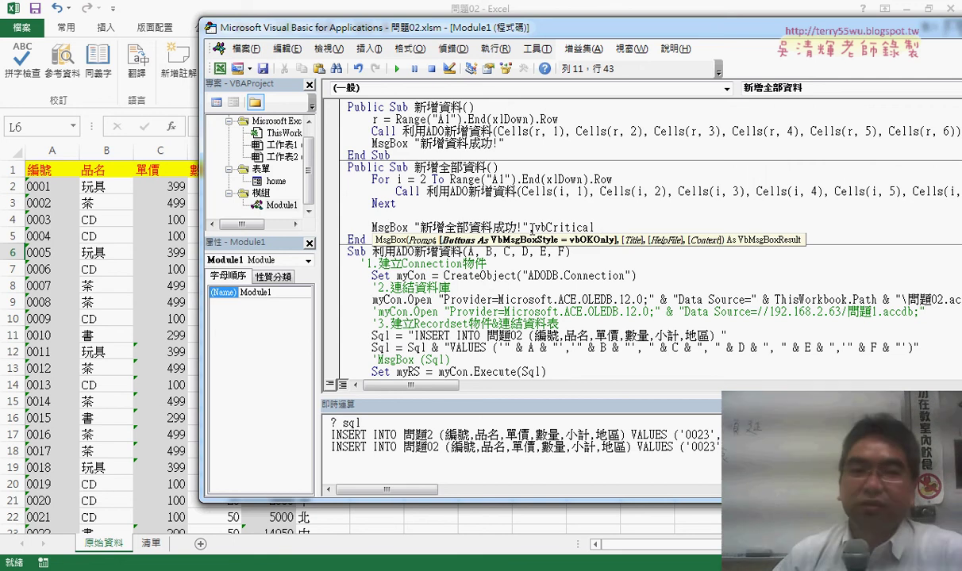
pyautogui.click(397, 69)
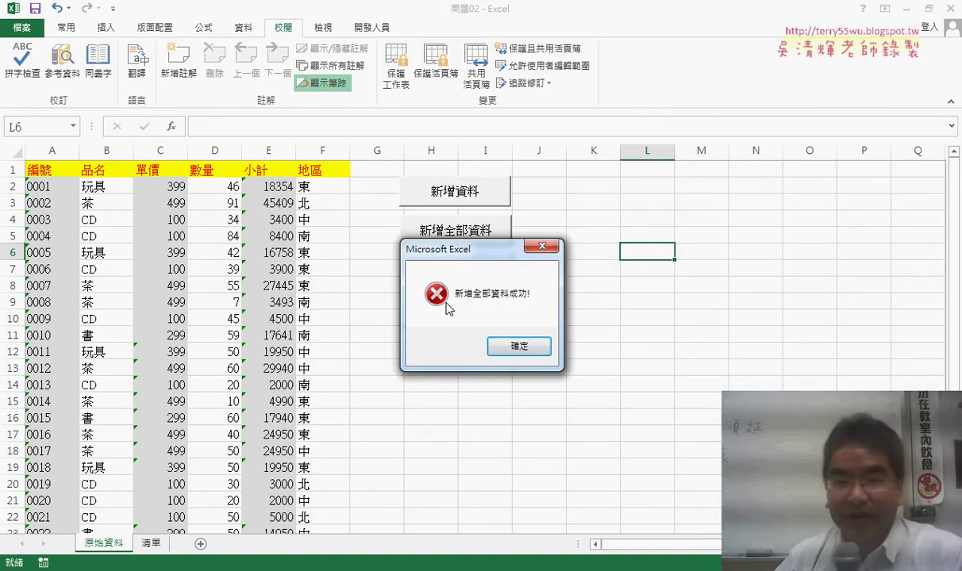
pyautogui.click(521, 346)
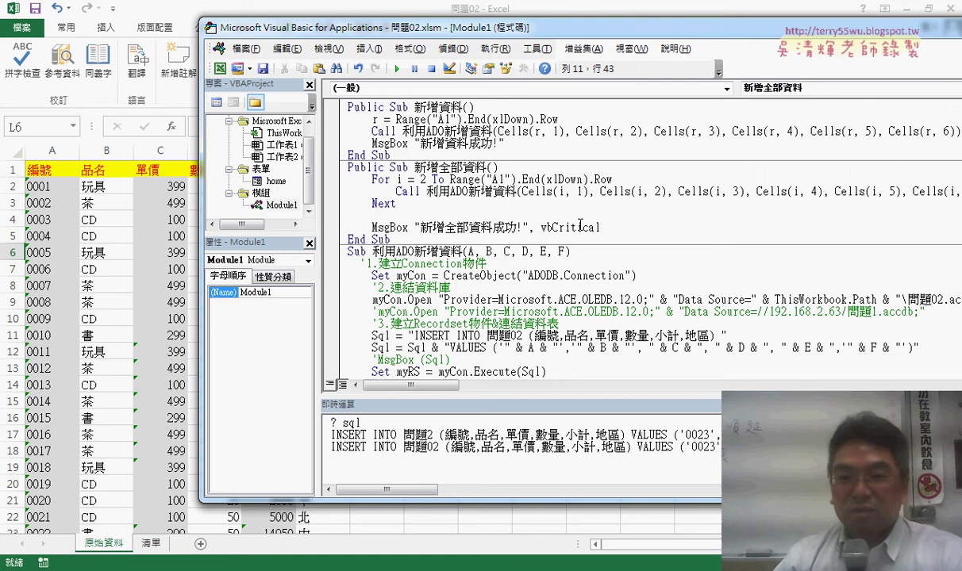
# - Change the MsgBox style from vbCritical to vbInformation, then select the whole 新增全部資料 procedure
pyautogui.doubleClick(580, 225)
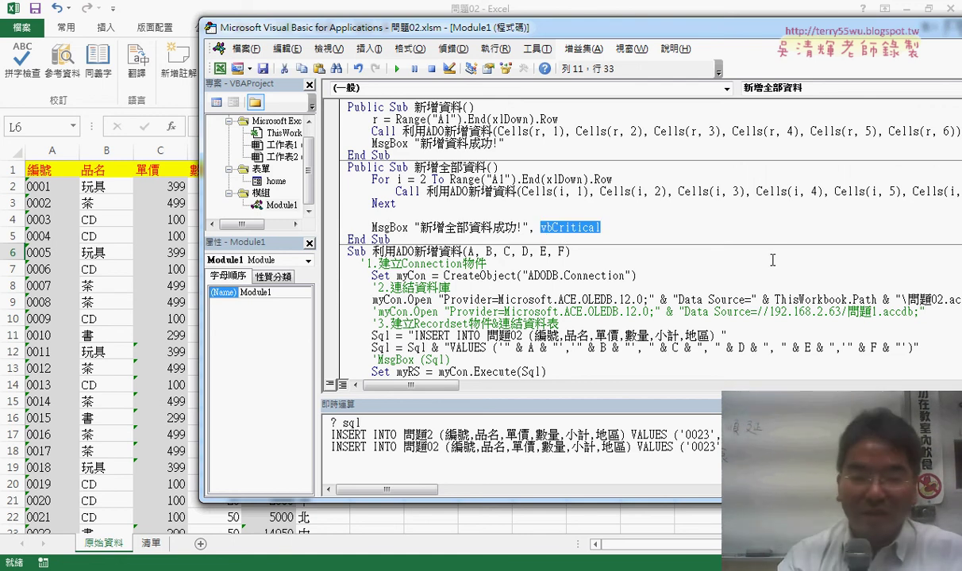
pyautogui.press('BackSpace')
pyautogui.press('BackSpace')
pyautogui.press('BackSpace')
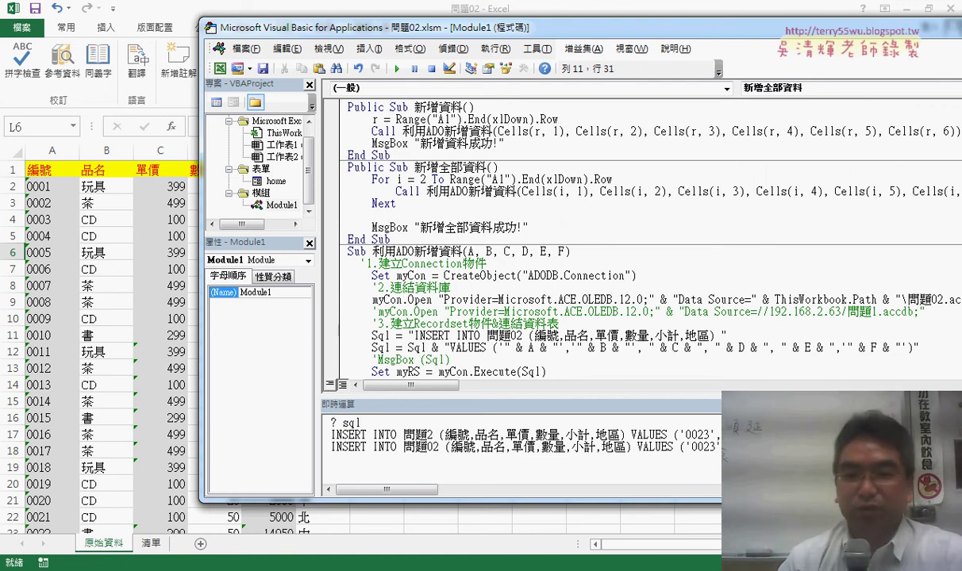
pyautogui.write(',')
pyautogui.press('Down')
pyautogui.press('Down')
pyautogui.press('Down')
pyautogui.press('Down')
pyautogui.press('Down')
pyautogui.press('Down')
pyautogui.press('Down')
pyautogui.press('Down')
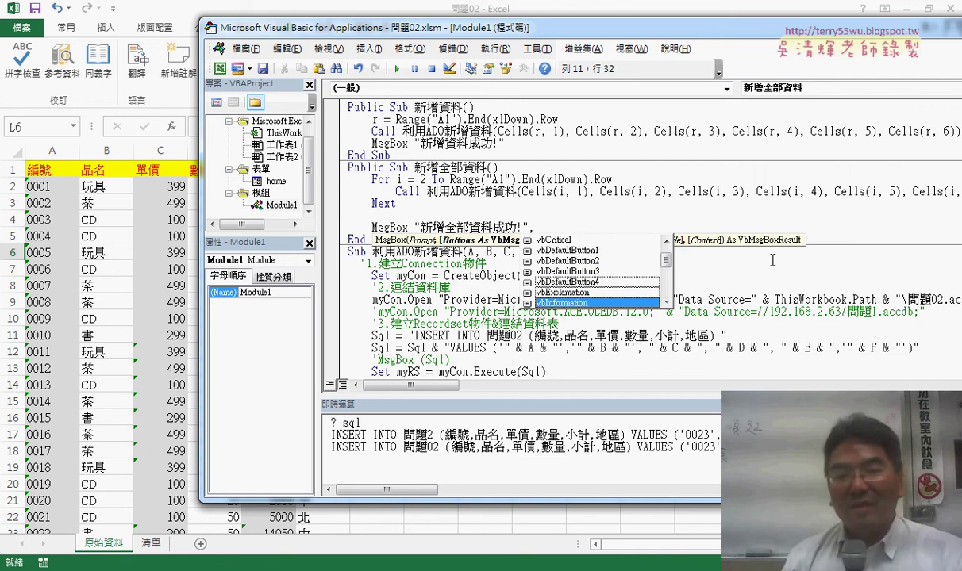
pyautogui.press('Down')
pyautogui.press('Down')
pyautogui.press('Up')
pyautogui.press('Up')
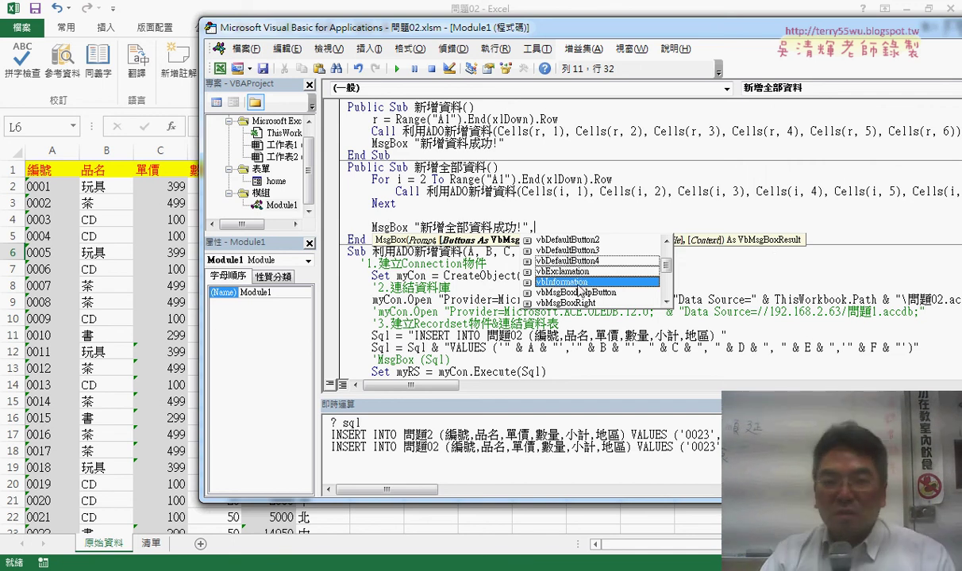
pyautogui.press('Tab')
pyautogui.click(595, 191)
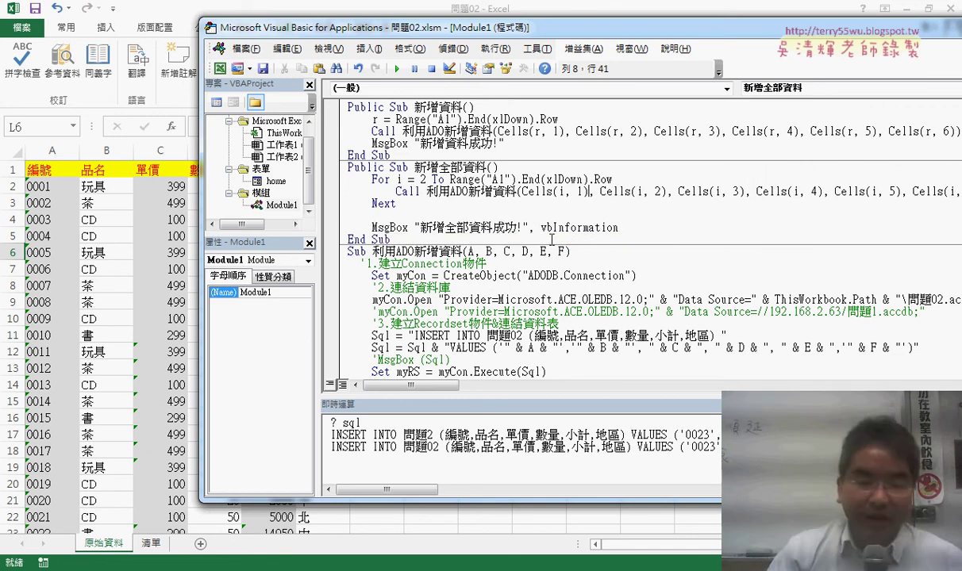
pyautogui.moveTo(337, 239); pyautogui.dragTo(315, 161)
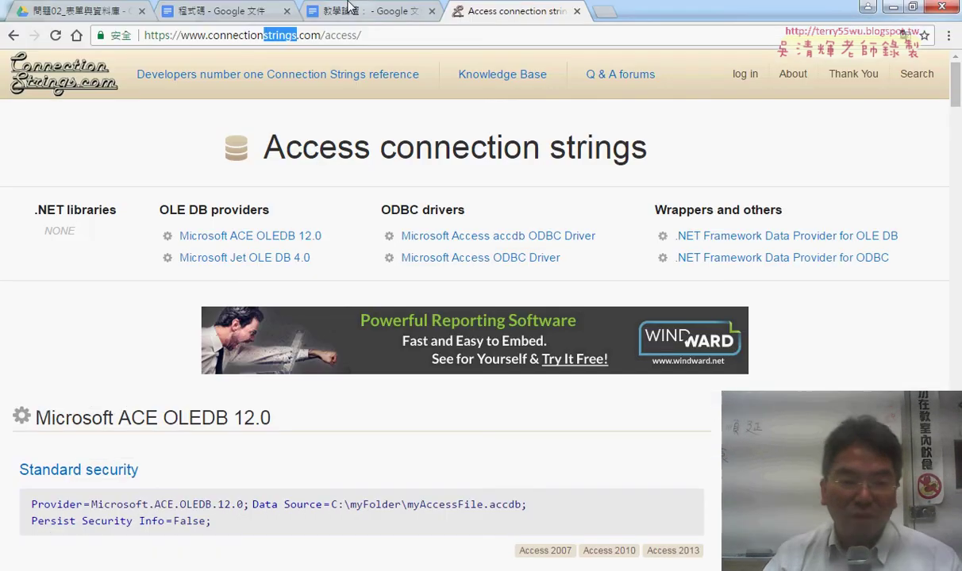
# - Paste the 新增全部資料 procedure below the last End Sub in the 程式碼 document
pyautogui.click(226, 11)
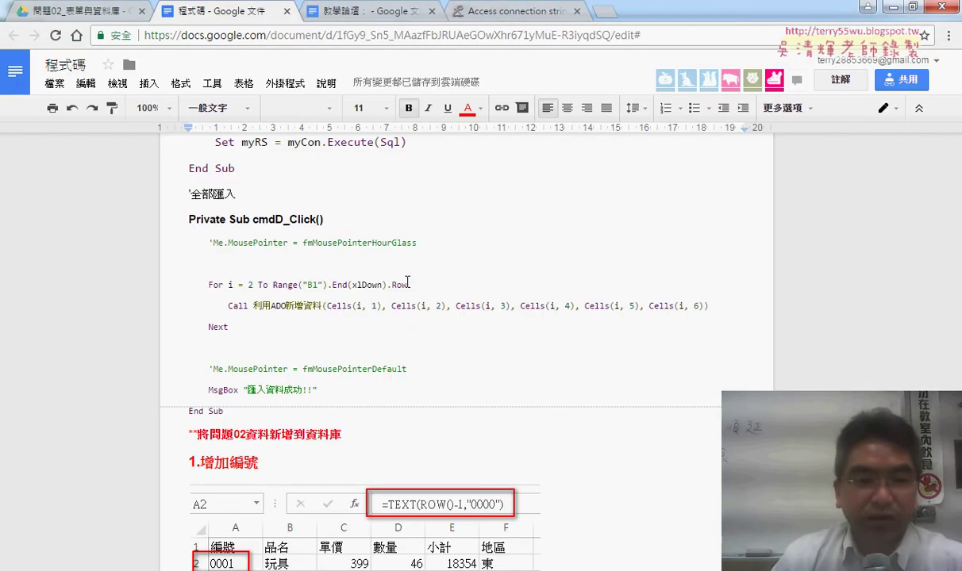
pyautogui.scroll(4, 407, 283)
pyautogui.scroll(10, 406, 283)
pyautogui.scroll(2, 407, 282)
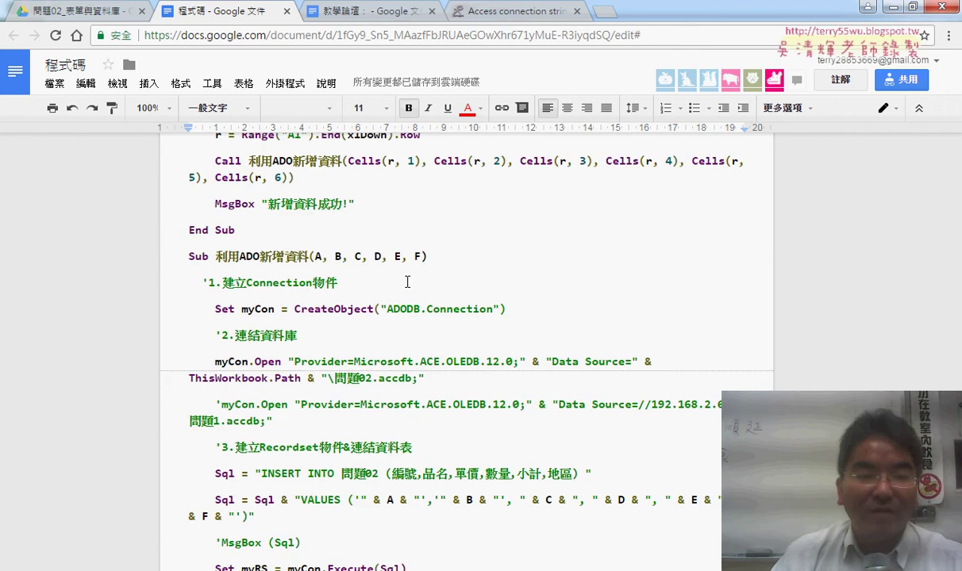
pyautogui.scroll(3, 407, 282)
pyautogui.scroll(-1, 407, 282)
pyautogui.scroll(-5, 407, 282)
pyautogui.scroll(-1, 407, 282)
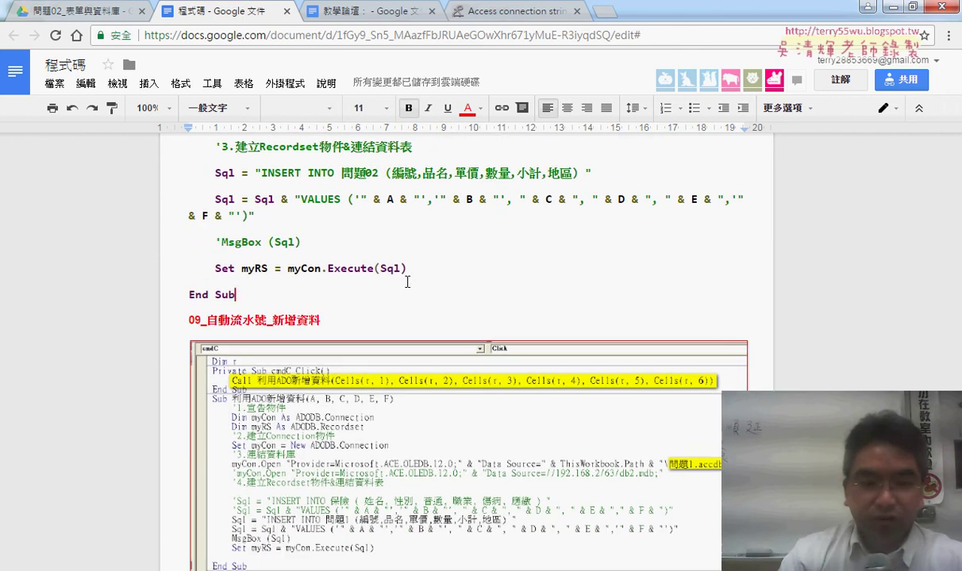
pyautogui.press('Return')
pyautogui.press('Return')
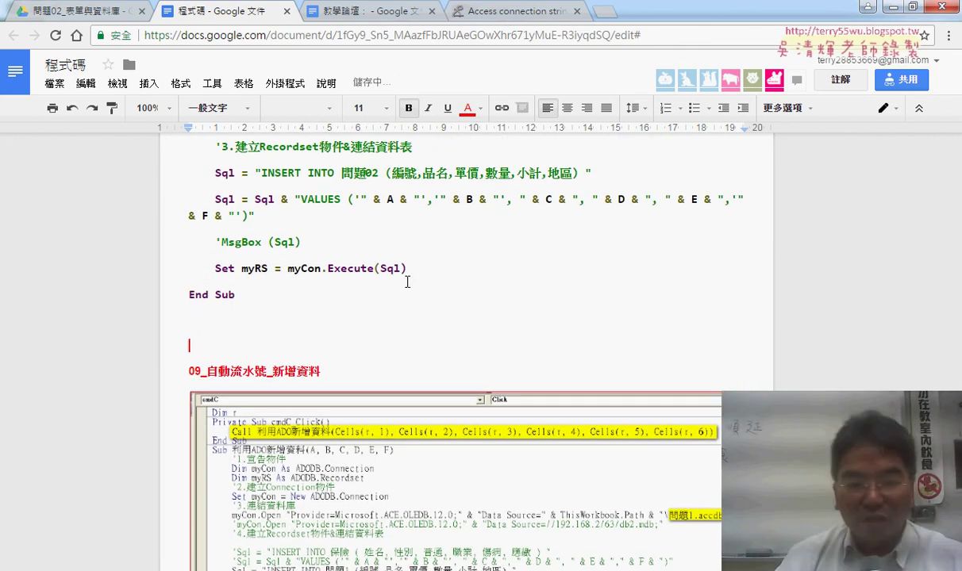
pyautogui.write('Public Sub 新增全部資料()     For i = 2 To Range("A1").End(xlDown).Row         Call 利用ADO新增資料(Cells(i, 1), Cells(i, 2), Cells(i, 3), Cells(i, 4), Cells(i, 5), Cells(i, 6))     Next      MsgBox "新增全部資料成功!", vbInformation End Sub')
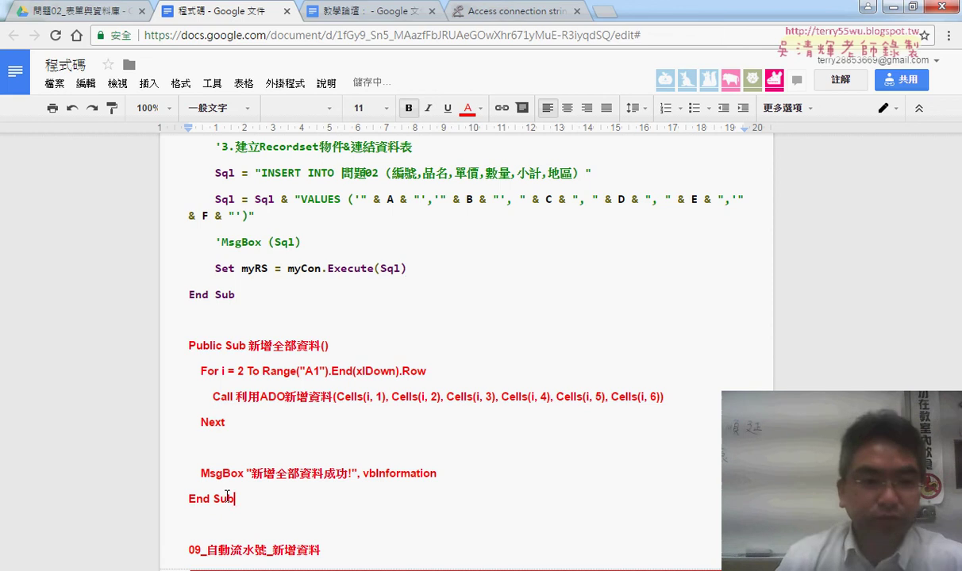
# - Format the pasted 新增全部資料 code with Code Pretty's Format Selection
pyautogui.moveTo(227, 496); pyautogui.dragTo(188, 341)
pyautogui.click(287, 83)
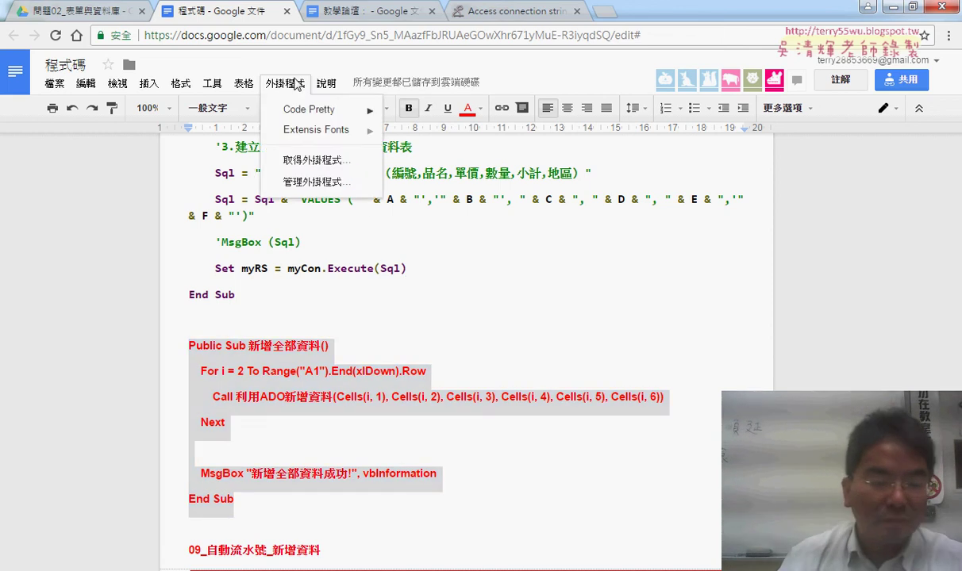
pyautogui.moveTo(318, 109)
pyautogui.click(592, 164)
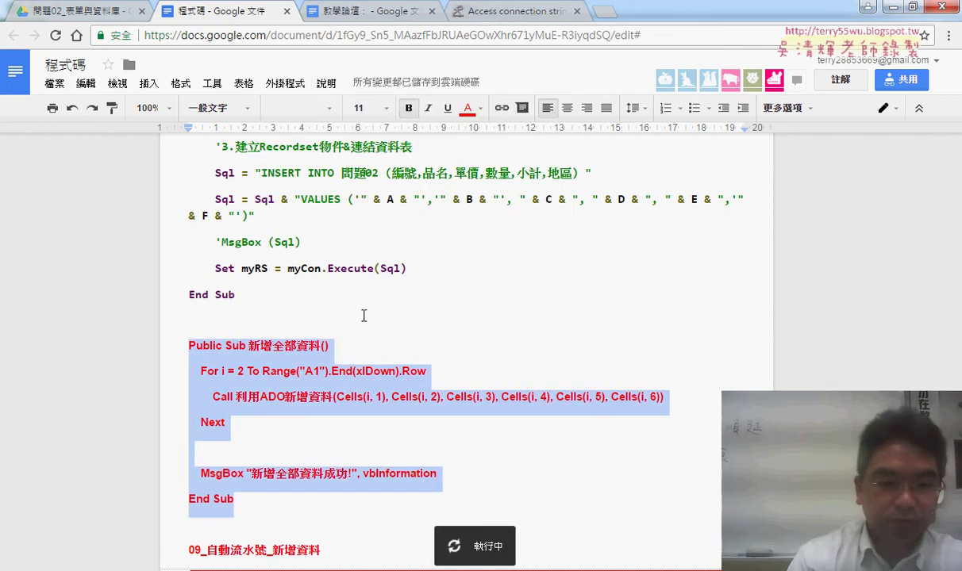